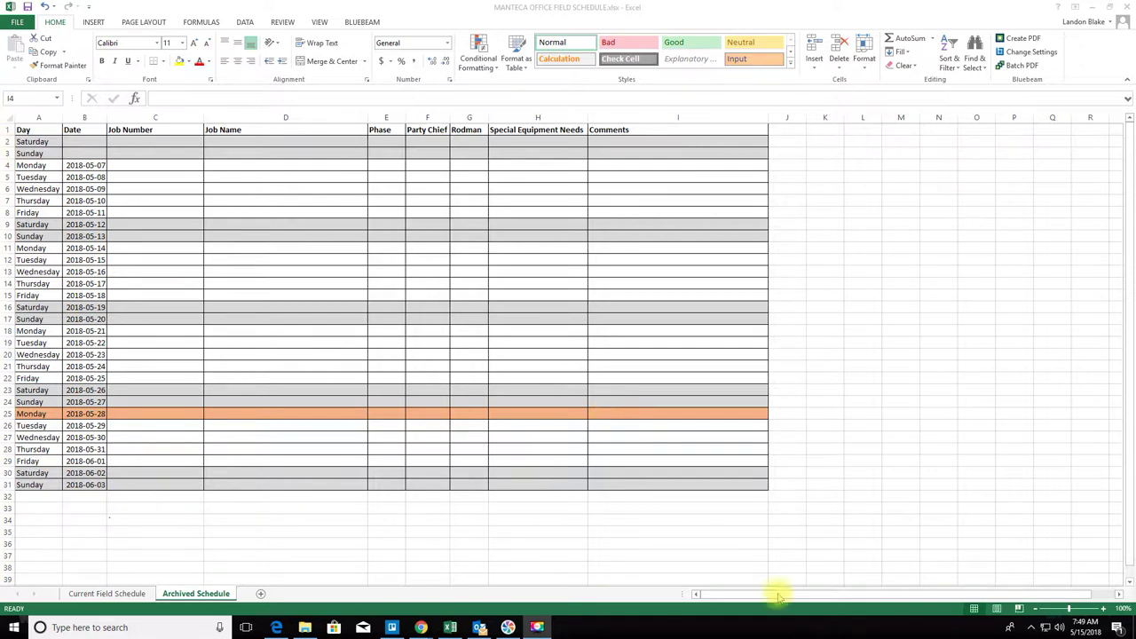
- On the Archived Schedule, delete A11:I32 (everything after 2018-05-13), shifting cells up
click(124, 594)
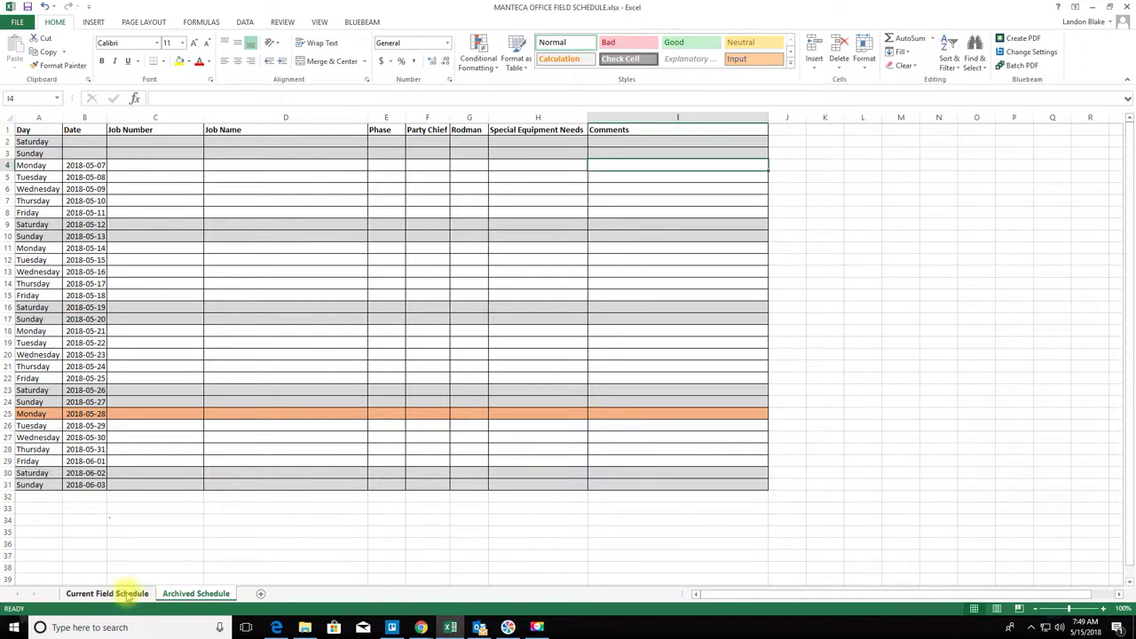
click(131, 593)
click(180, 596)
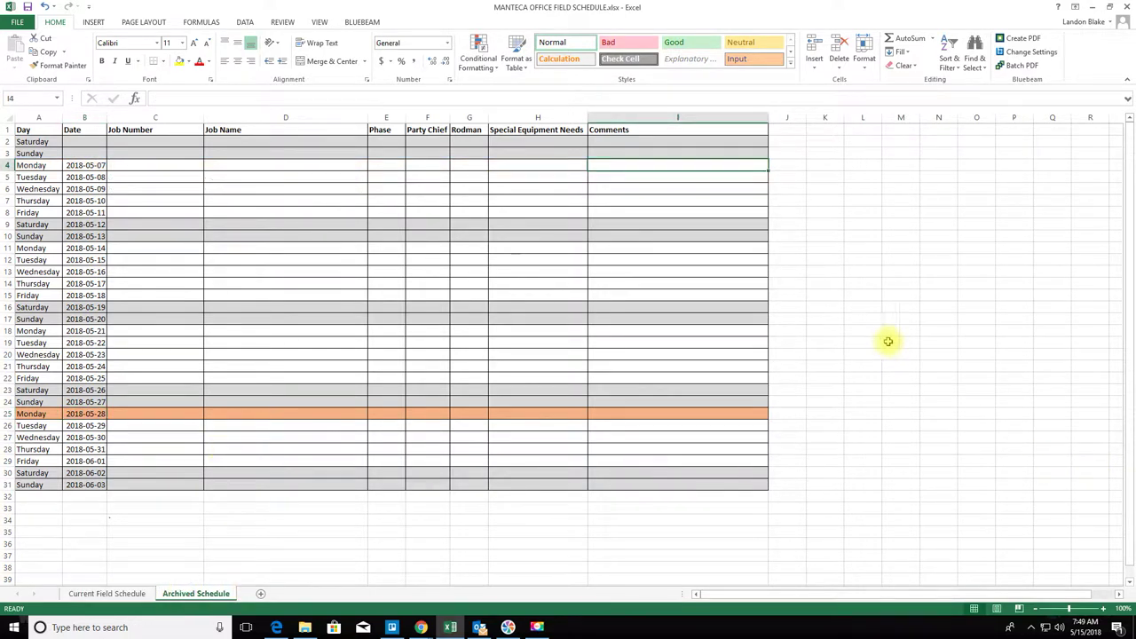
click(825, 319)
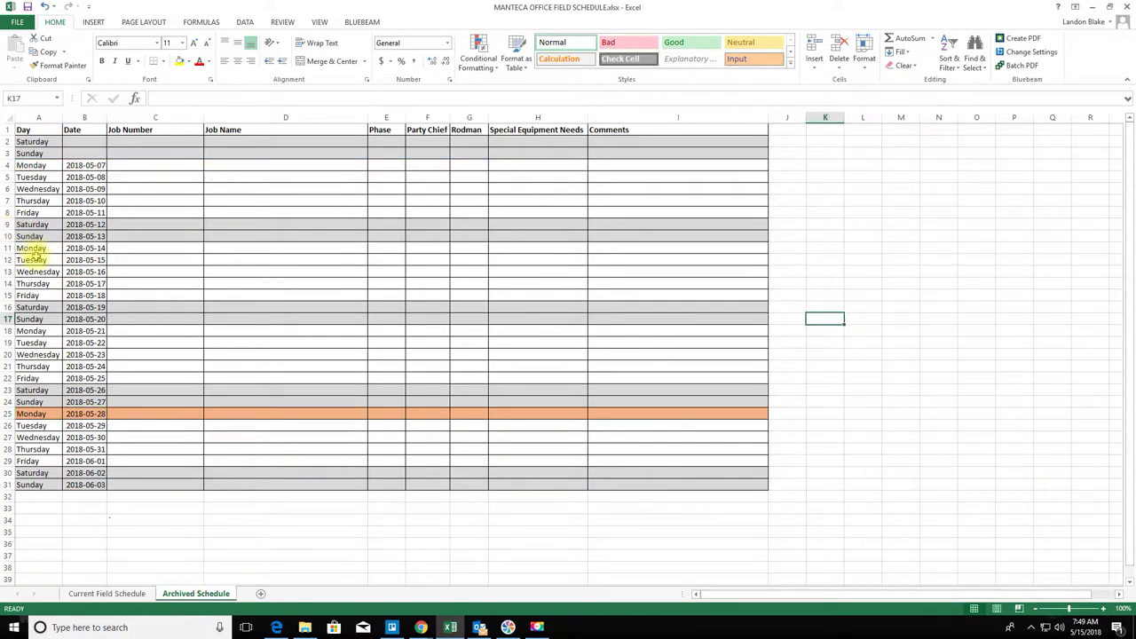
drag(31, 248, 716, 500)
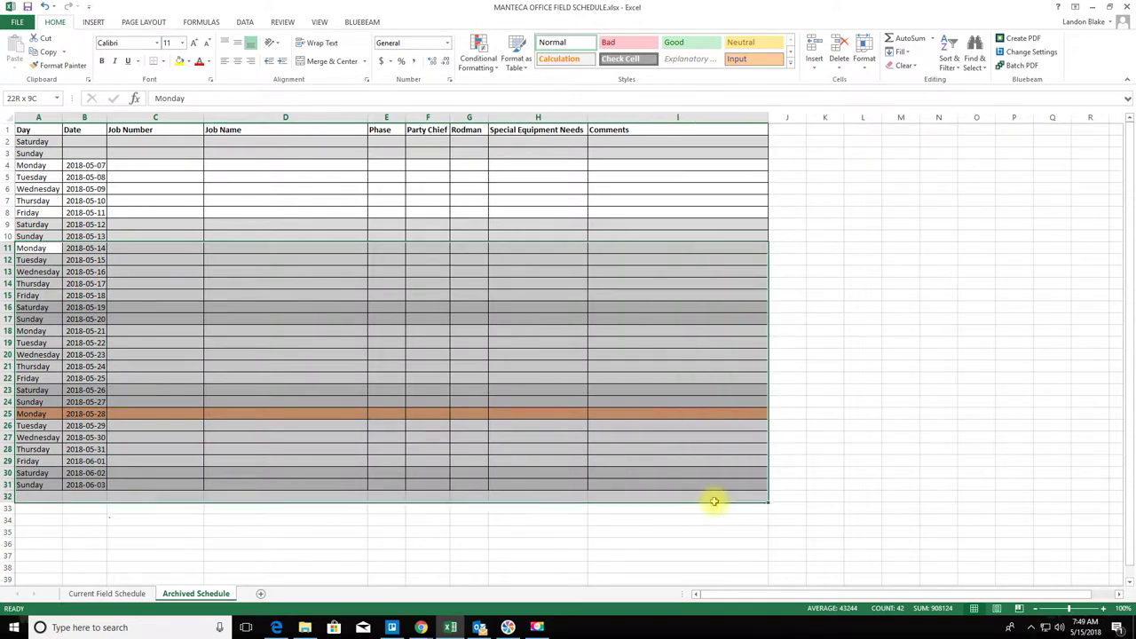
right_click(93, 255)
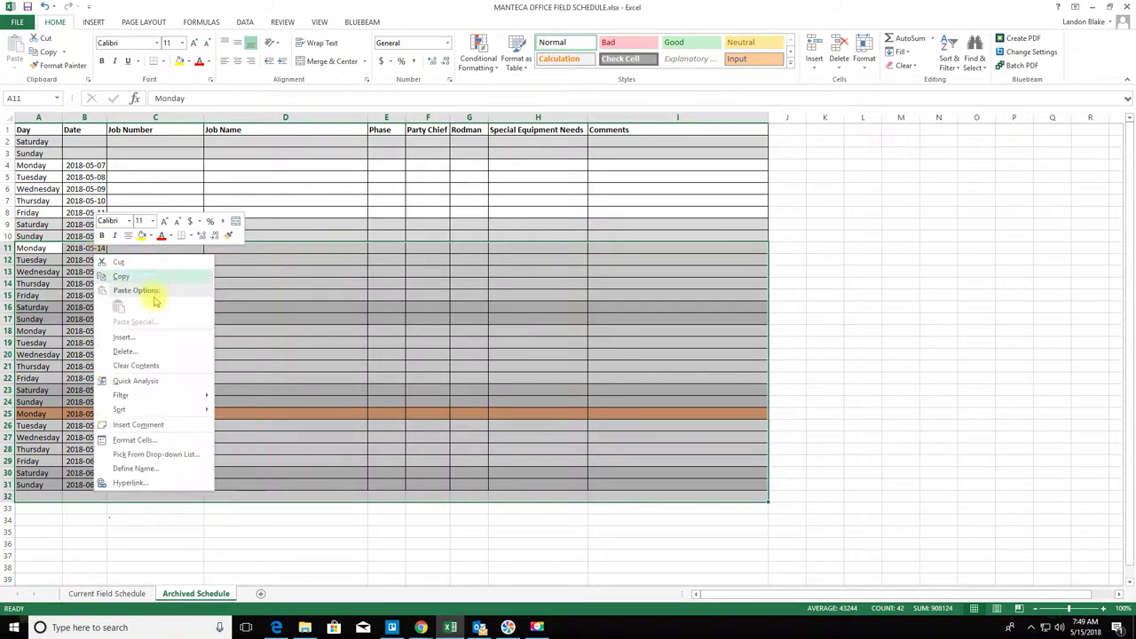
click(147, 350)
click(140, 379)
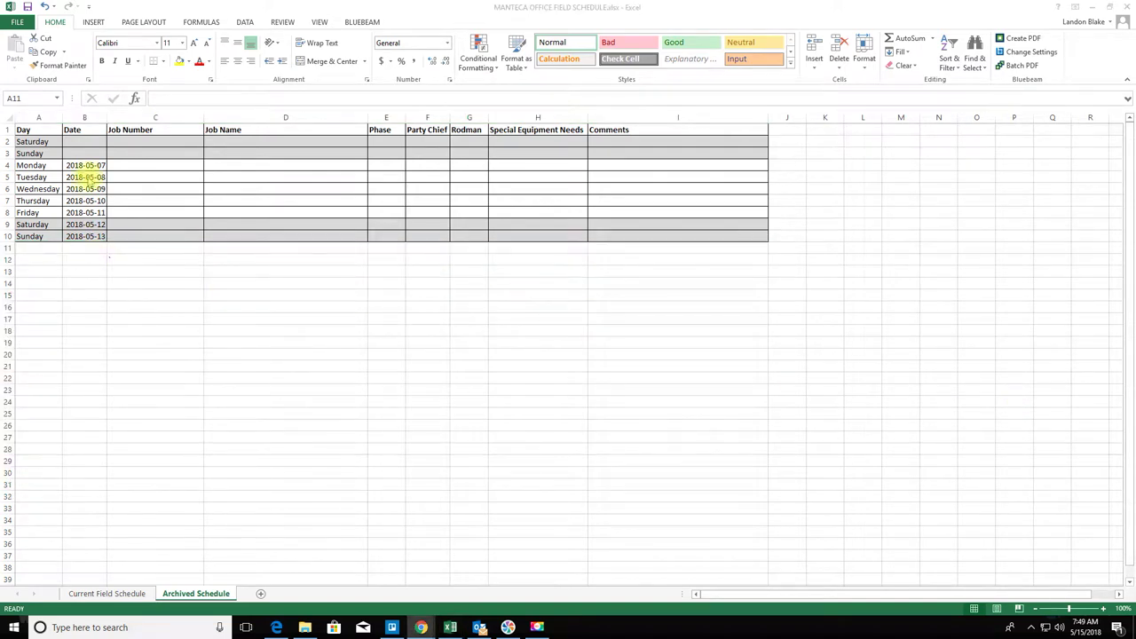
- Check the remaining Monday–Friday rows and go back to the Current Field Schedule sheet
drag(46, 168, 727, 213)
click(660, 295)
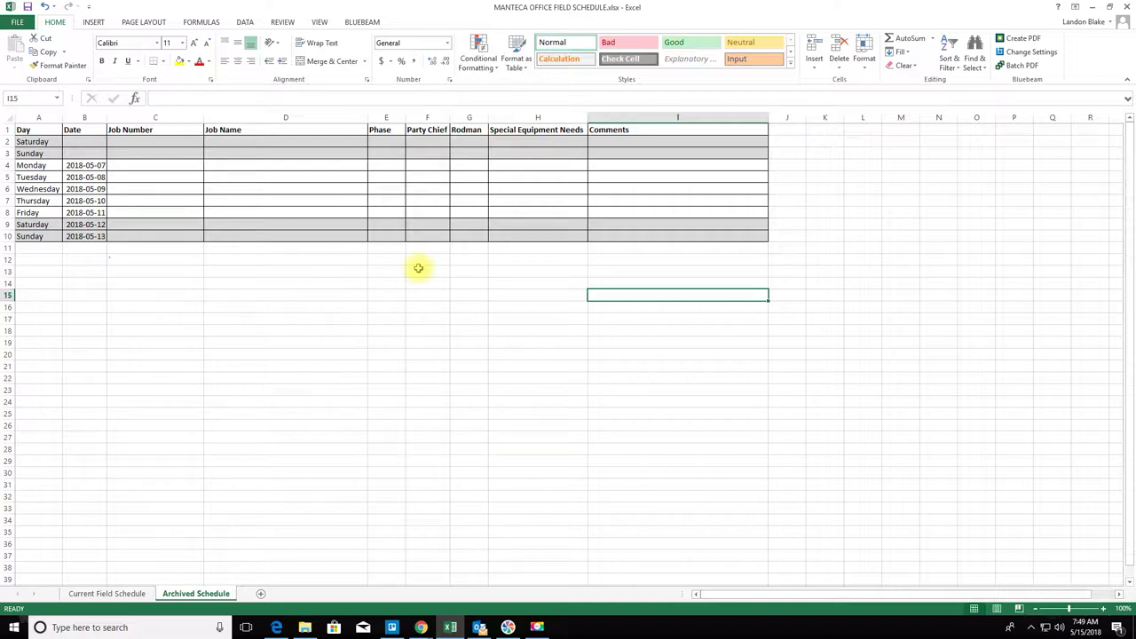
click(89, 594)
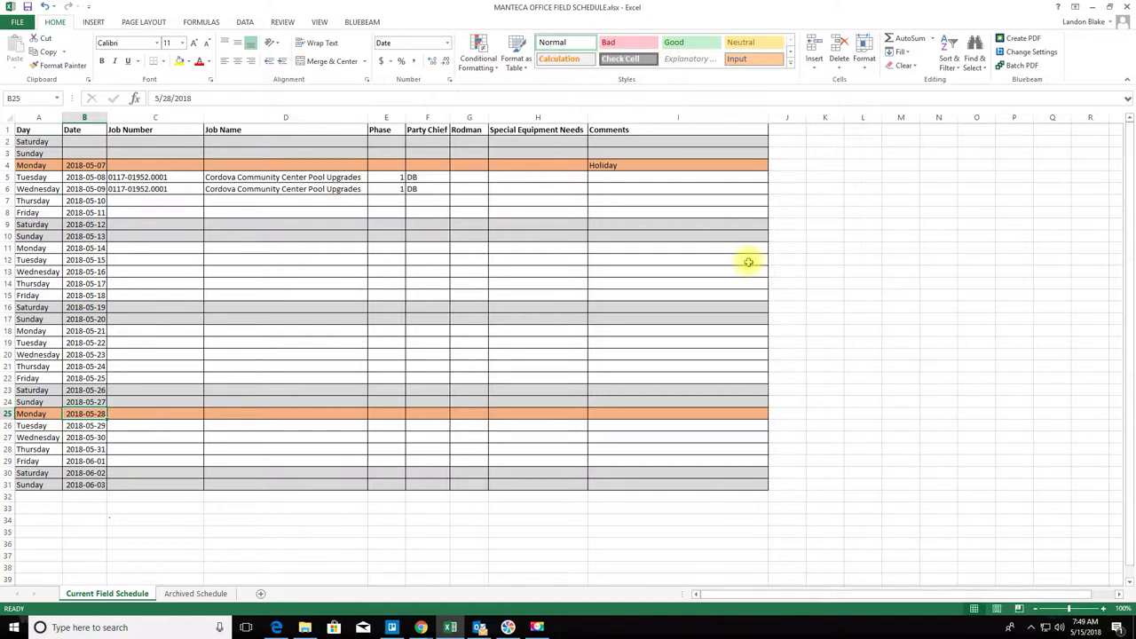
- Delete rows 2–8 so the Current Field Schedule begins on Saturday 2018-05-12
click(859, 268)
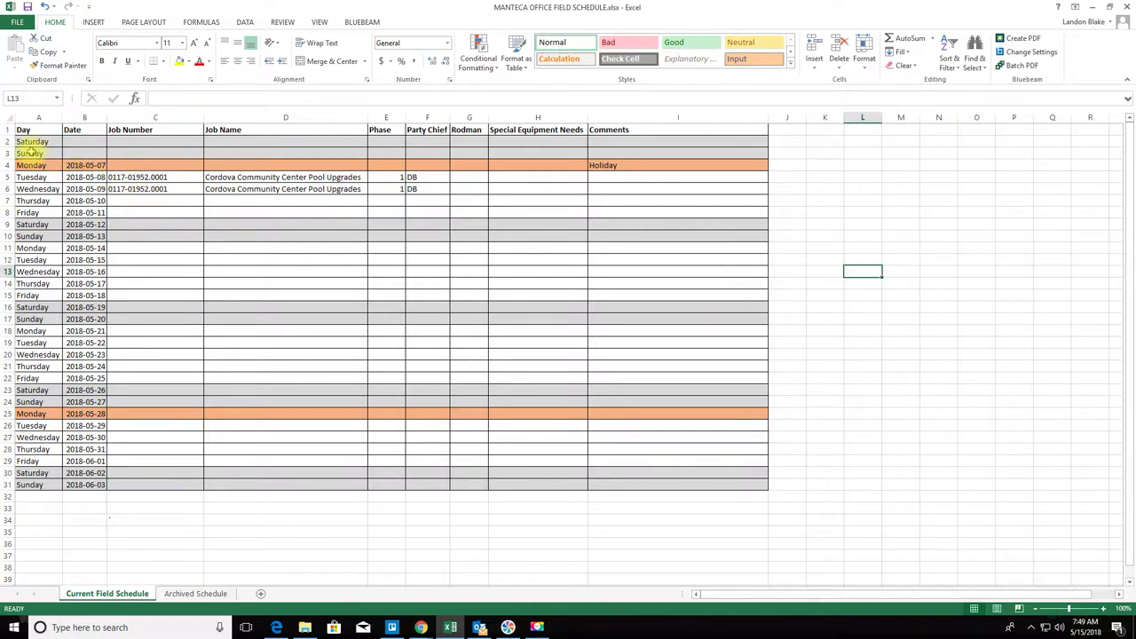
drag(7, 142, 9, 214)
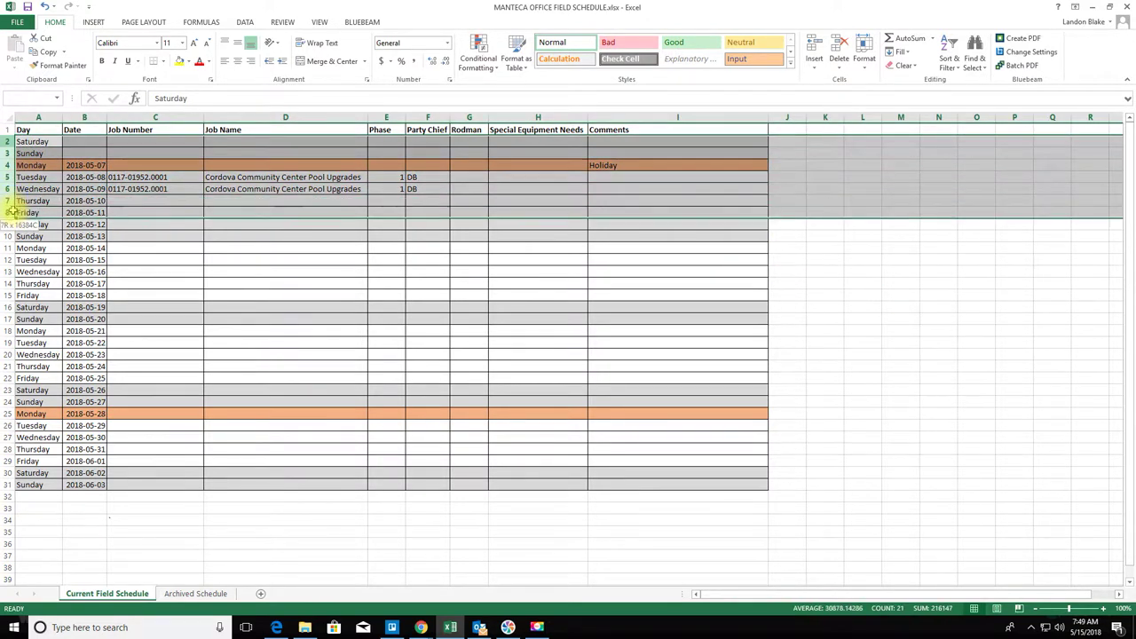
right_click(7, 198)
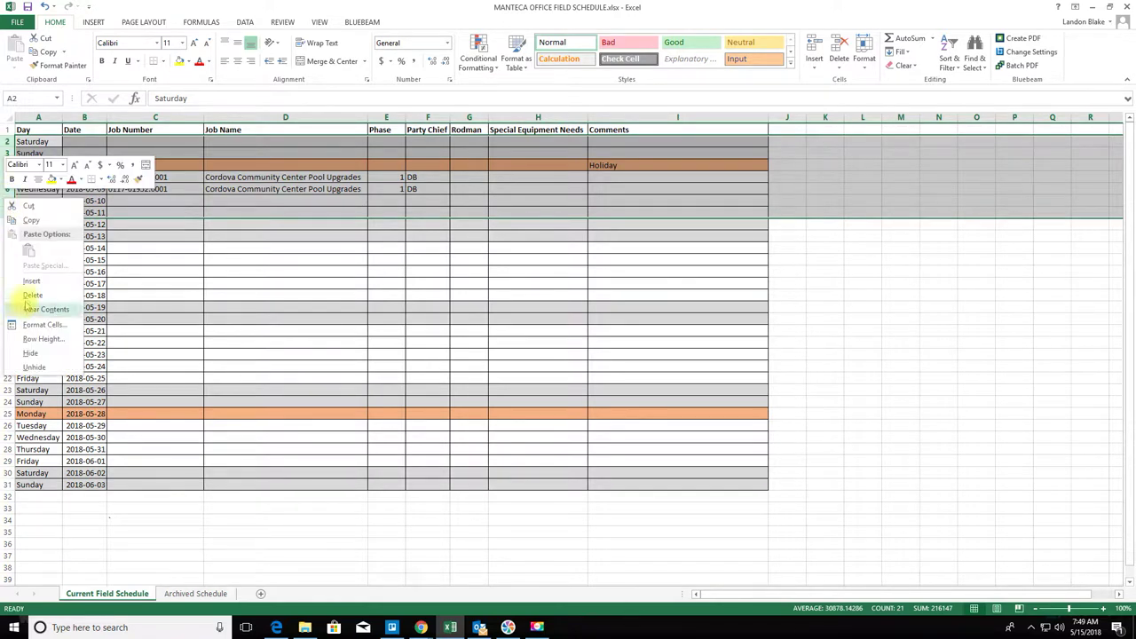
click(55, 302)
click(621, 533)
click(340, 471)
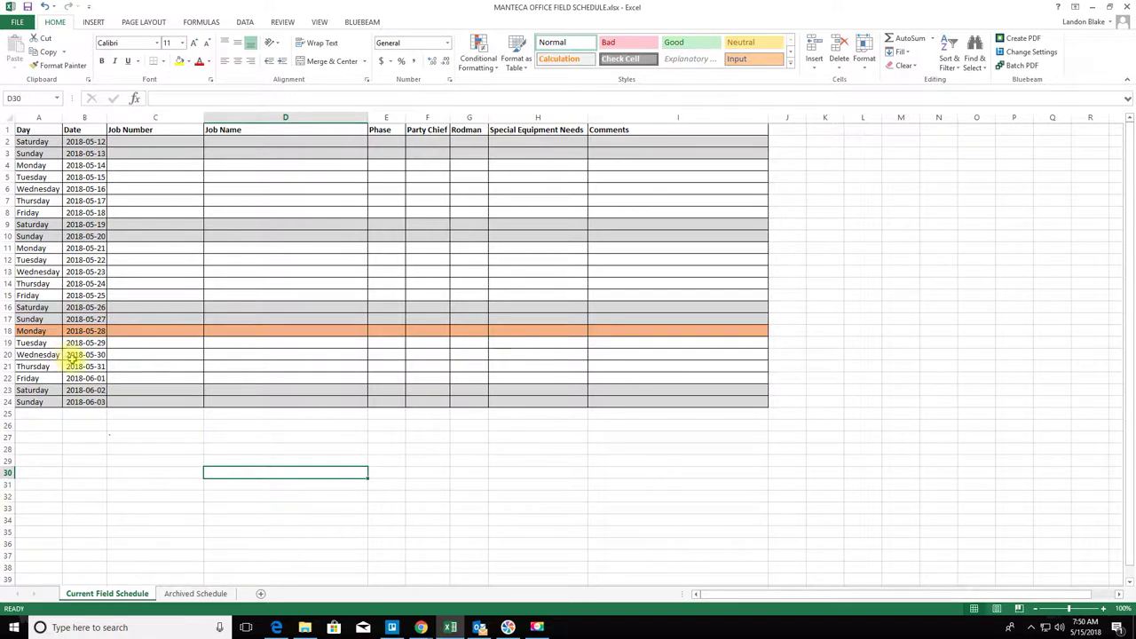
click(61, 330)
- Enter 'Holiday.' in the Comments cell I18 for Monday 2018-05-28
drag(62, 331, 659, 321)
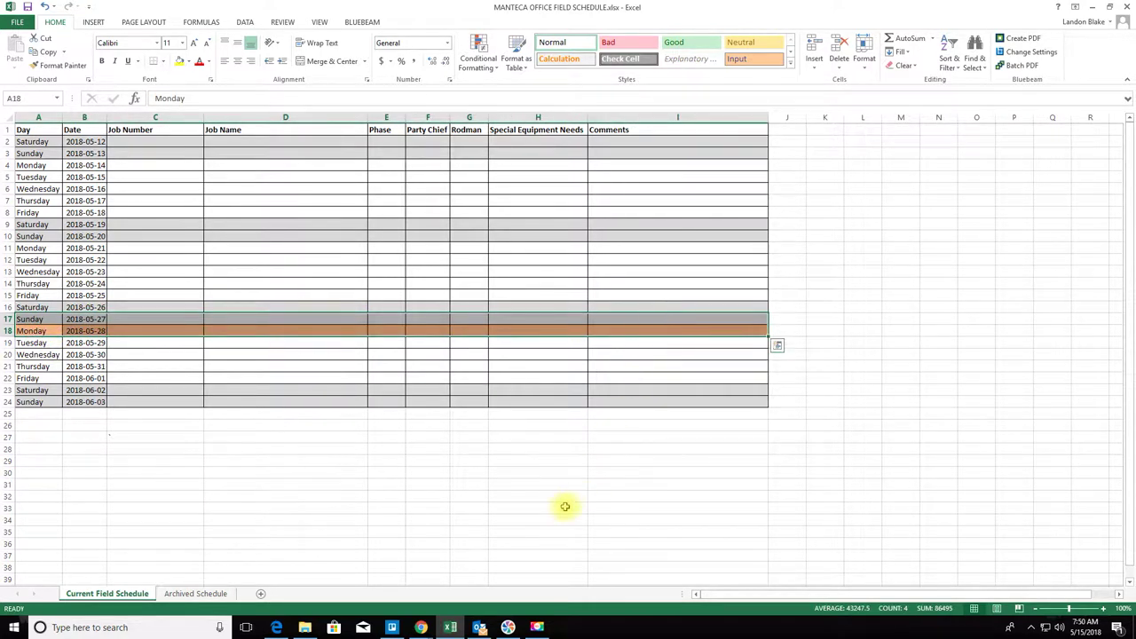
click(552, 520)
drag(40, 331, 633, 329)
click(633, 330)
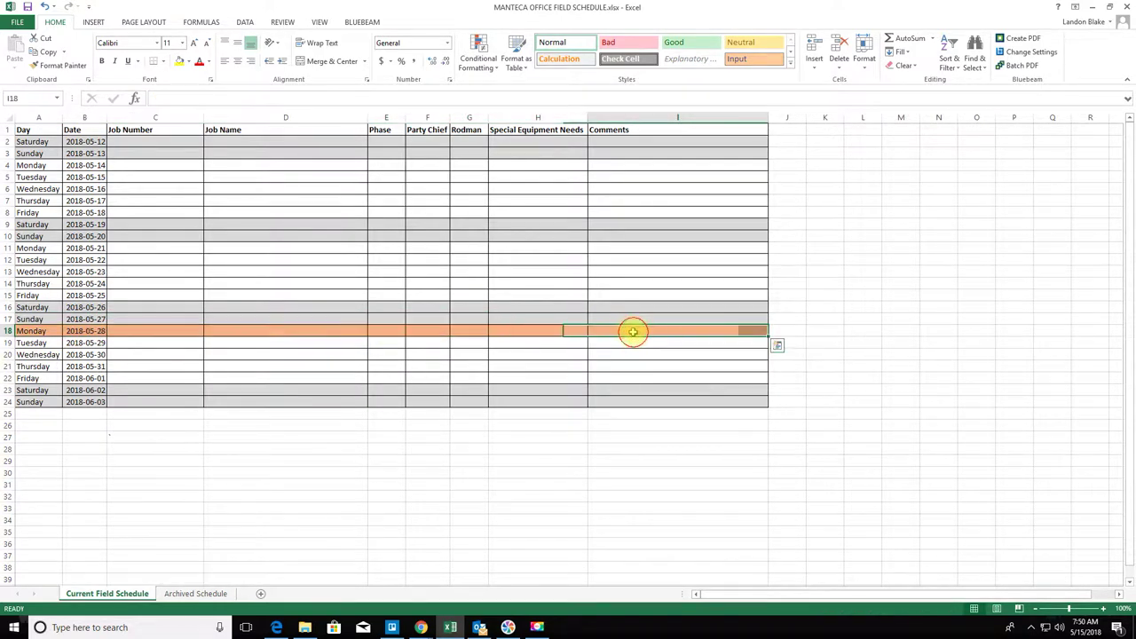
text(Holida)
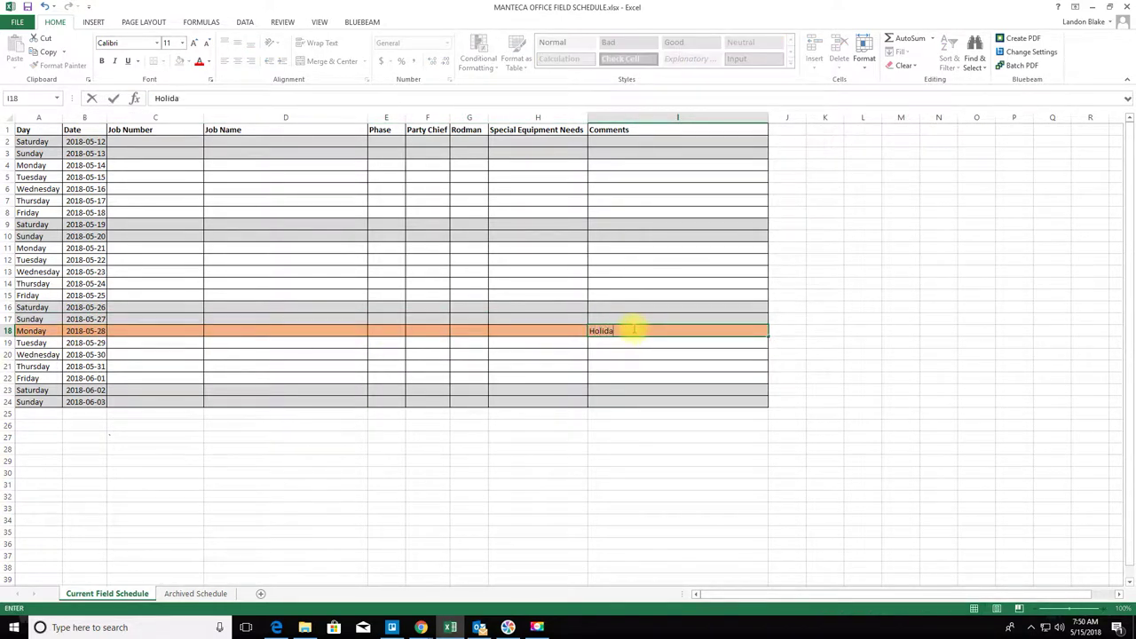
text(y.)
key(Return)
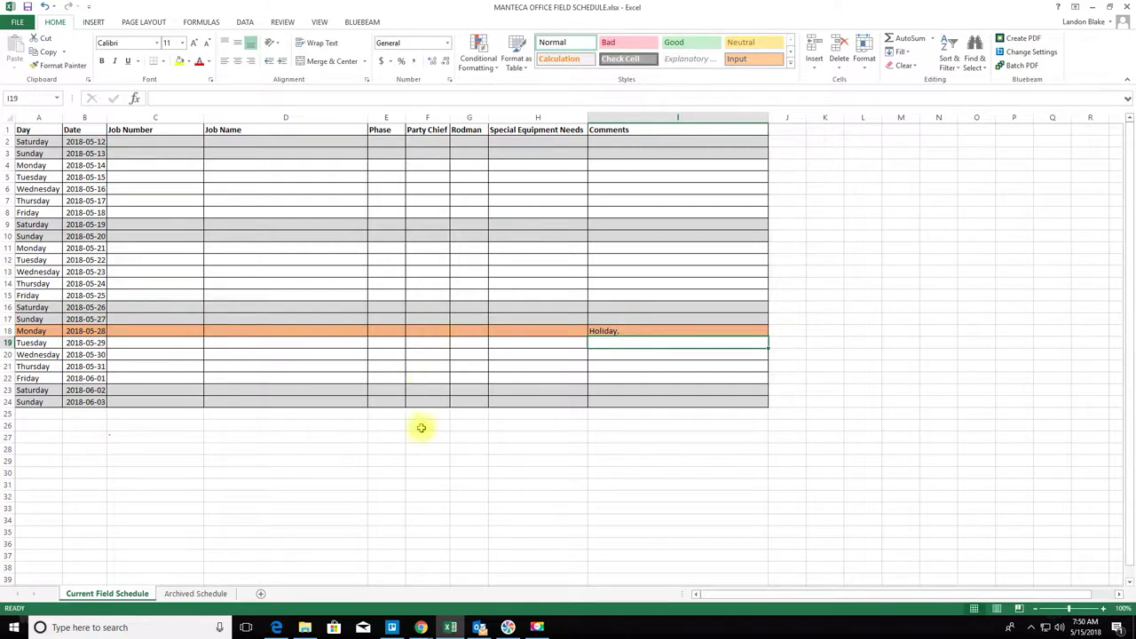
- Review the weekend rows for 2018-05-19/20 and 2018-06-02/03
click(424, 448)
click(43, 225)
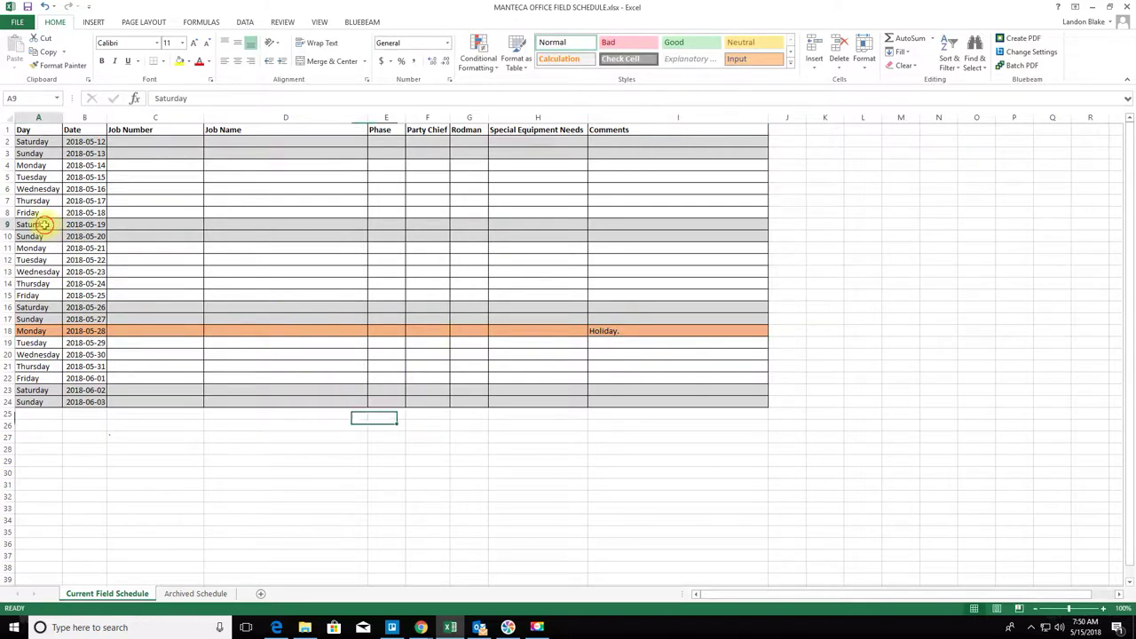
drag(42, 225, 715, 236)
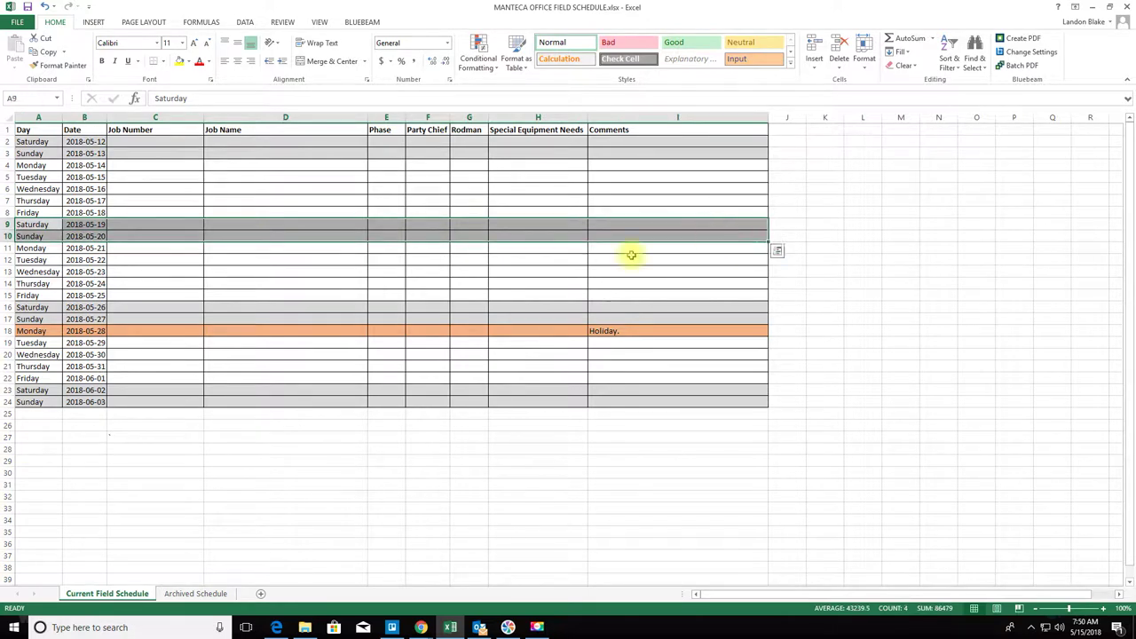
click(279, 485)
drag(40, 395, 689, 399)
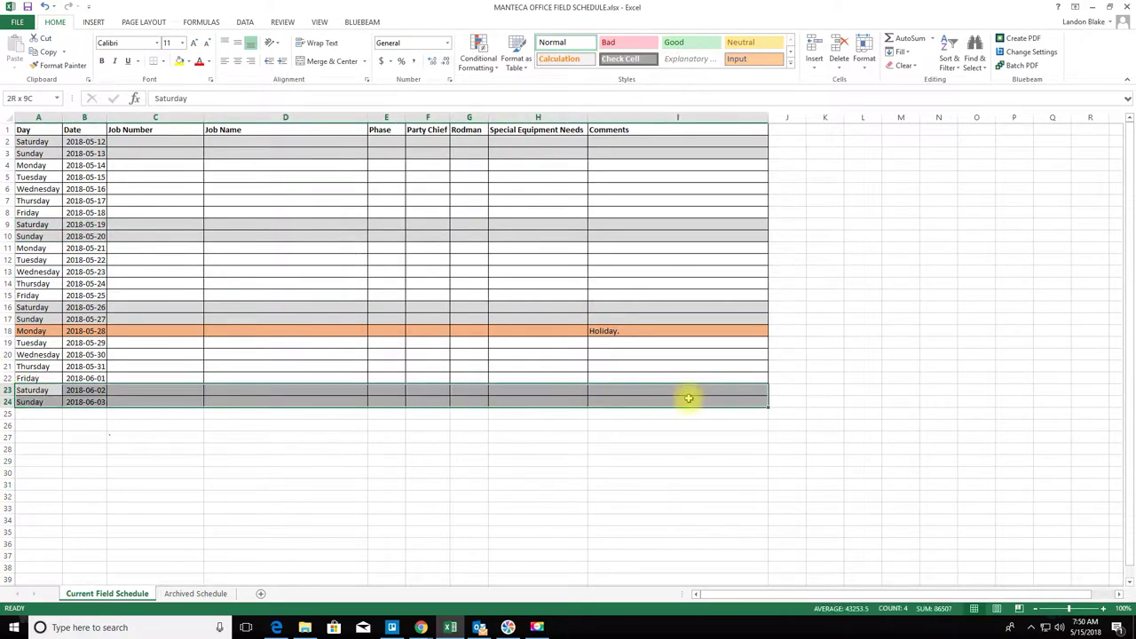
click(533, 460)
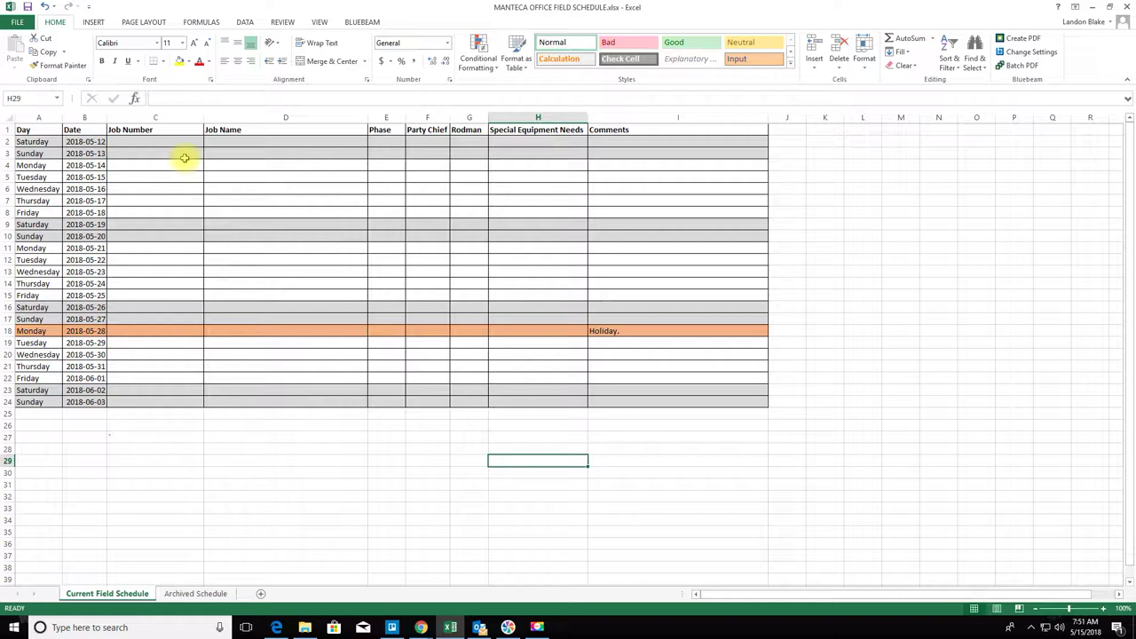
key(Down)
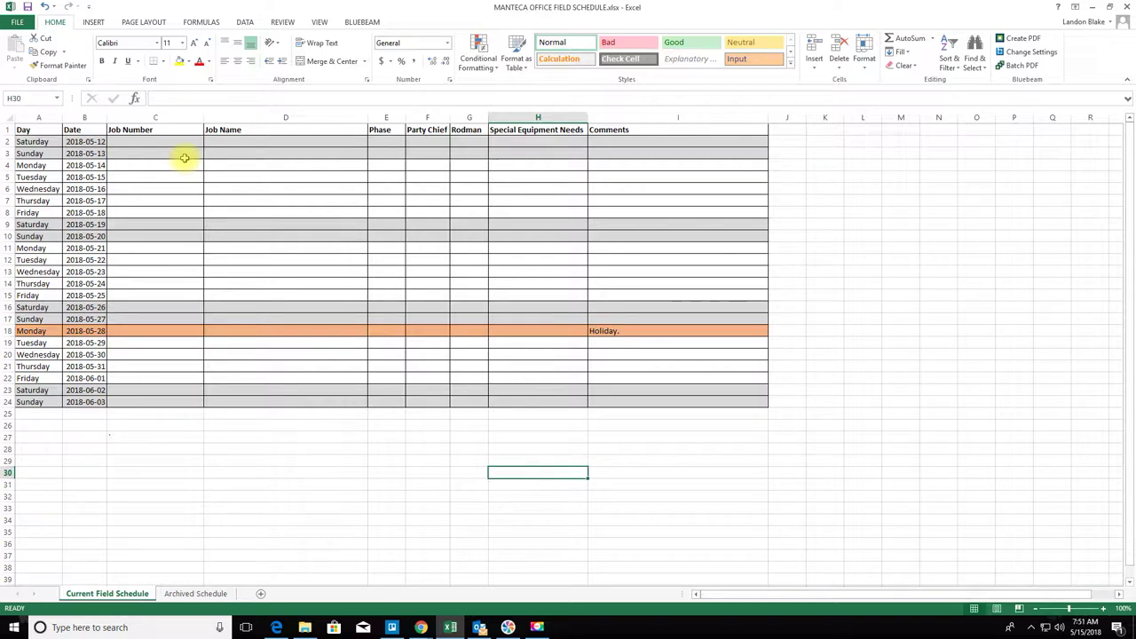
- Enter job numbers 0718-00006.000 and 0718-00006.0001 for 2018-05-16 and 2018-05-17
click(163, 192)
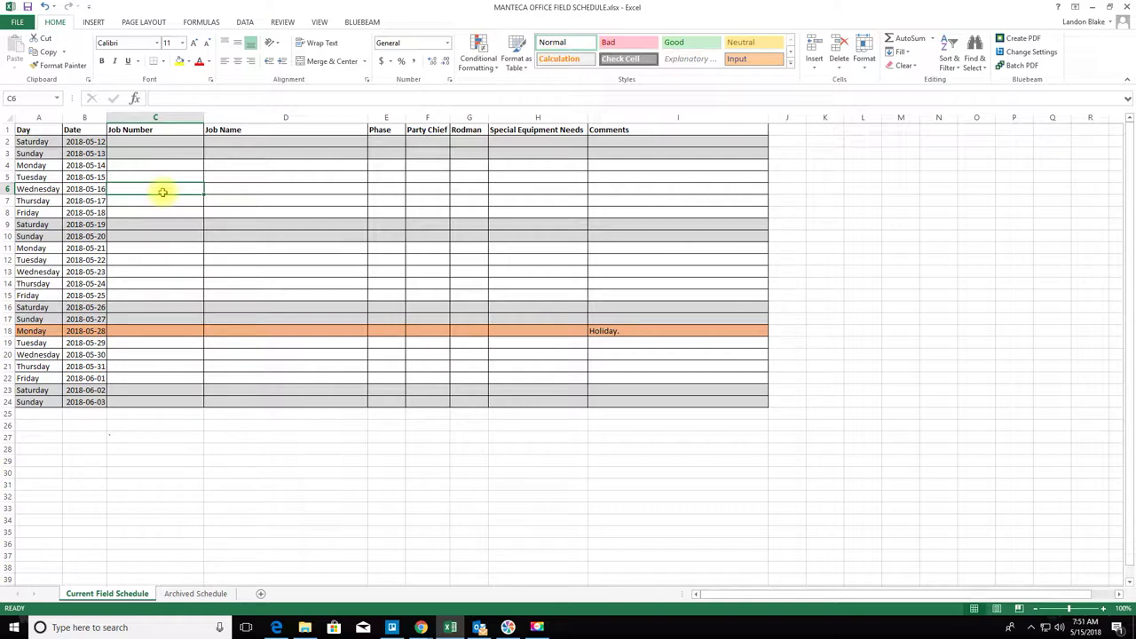
text(0718)
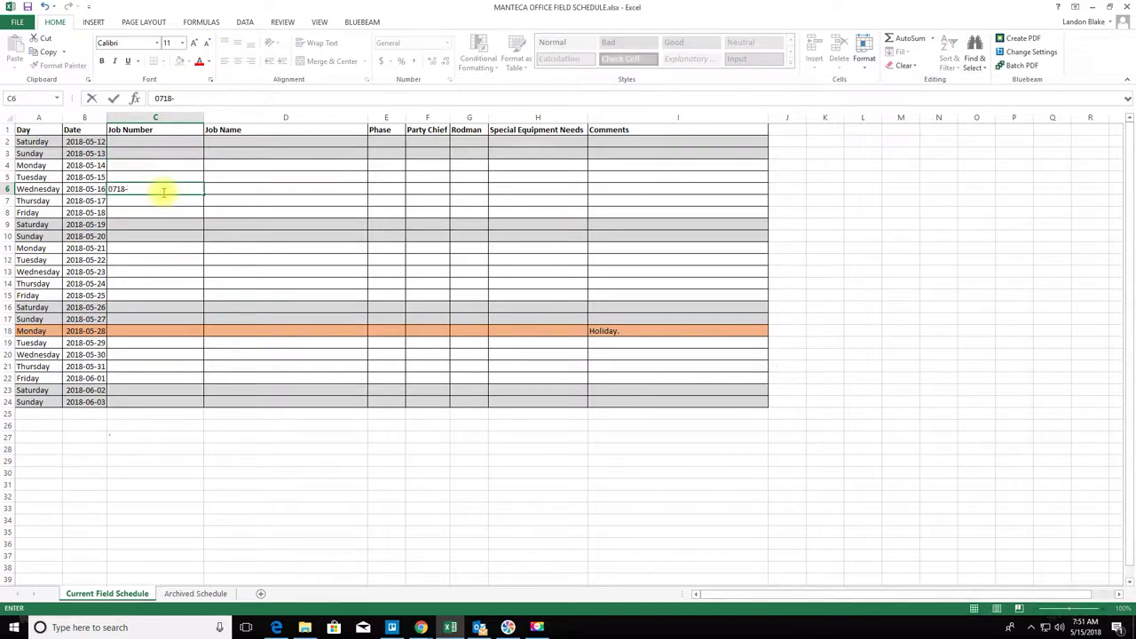
text(-00006.0001)
key(Return)
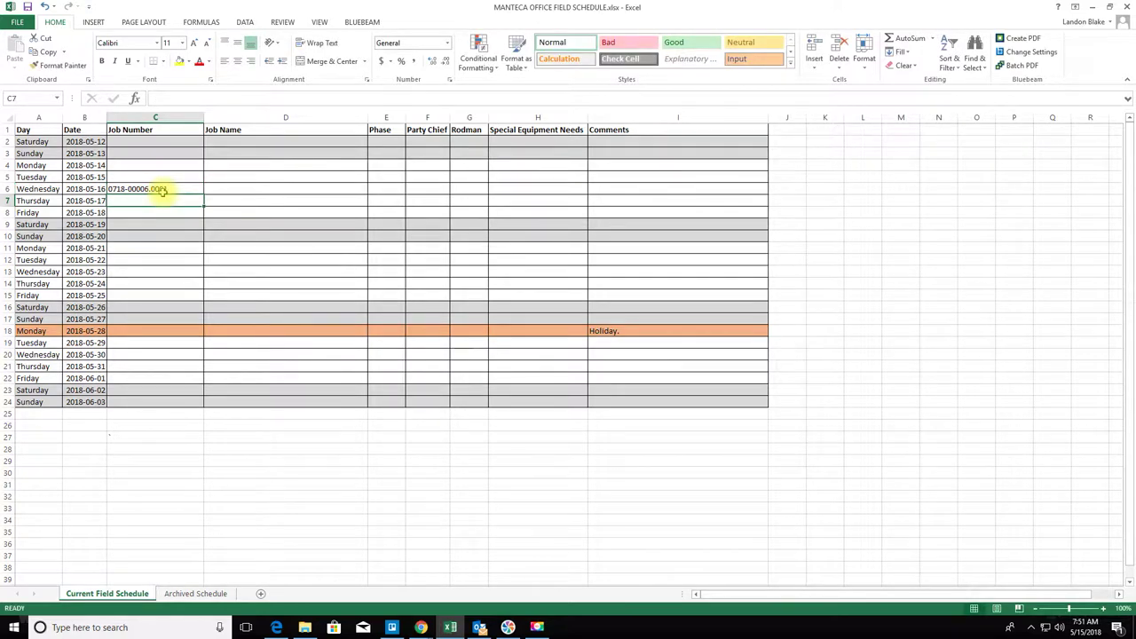
text(071)
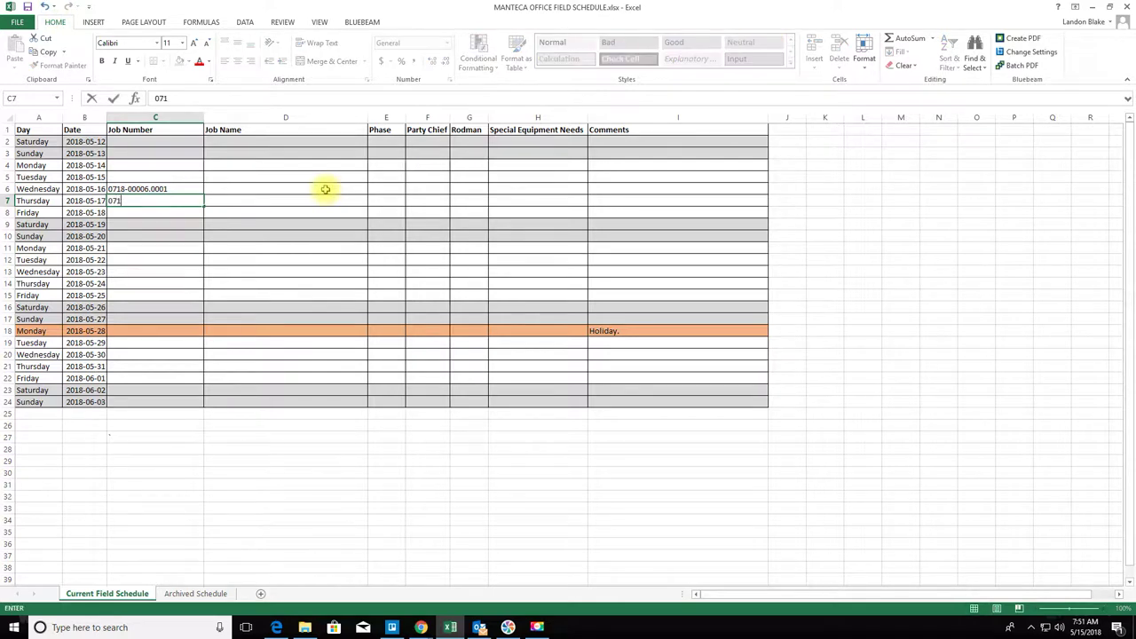
text(8-00006.0001)
key(Return)
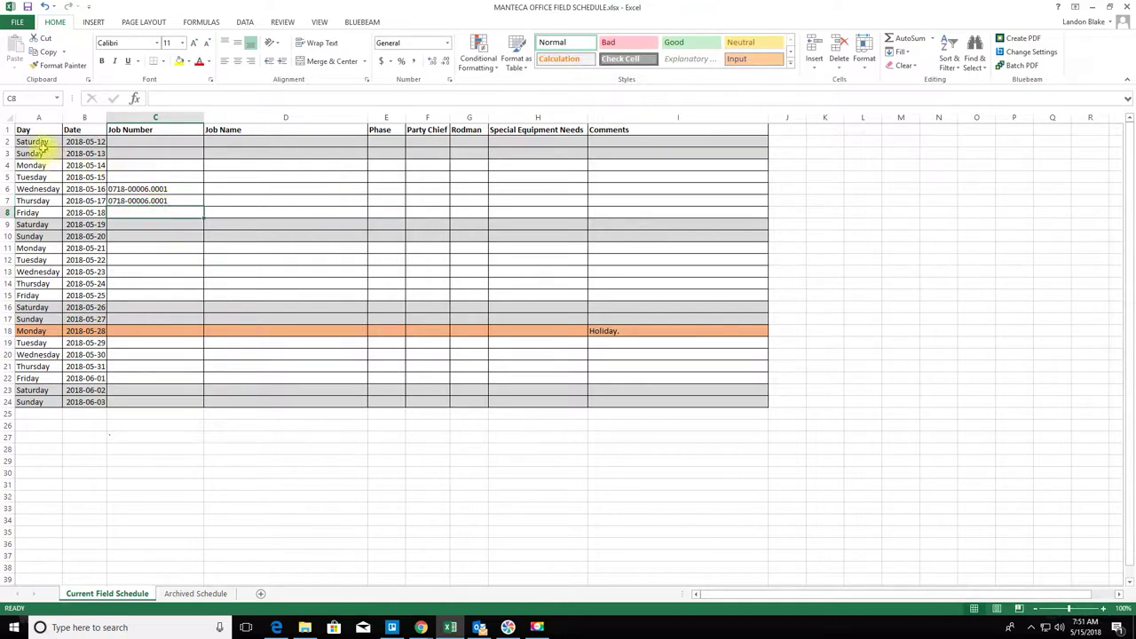
- Centre the Day, Date and Job Number cells A2:C24
drag(42, 147, 178, 402)
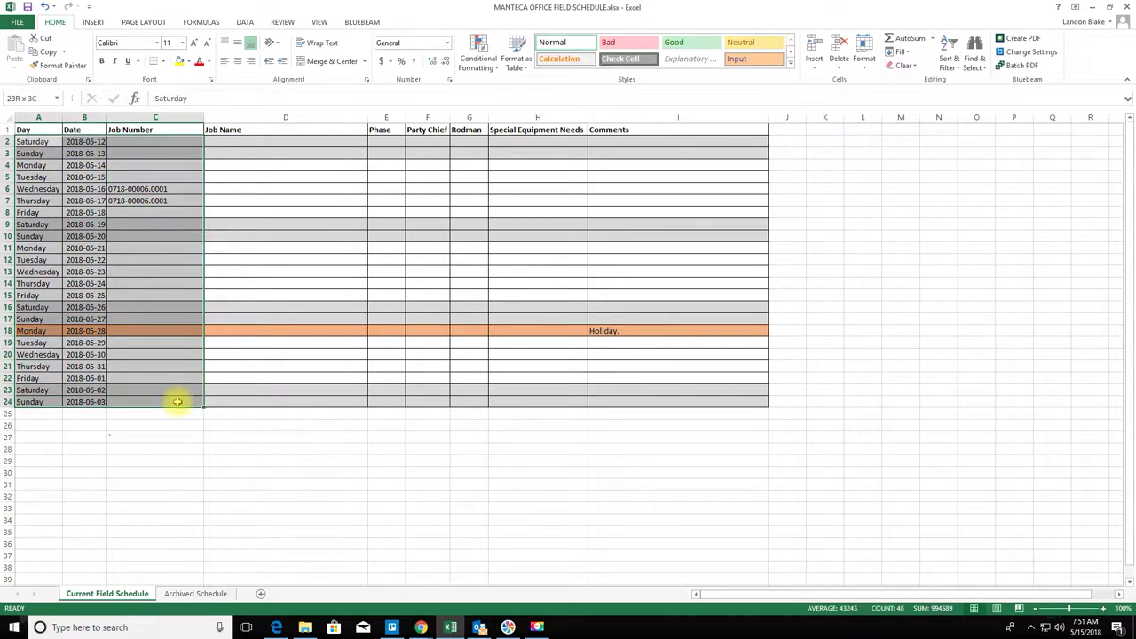
click(237, 60)
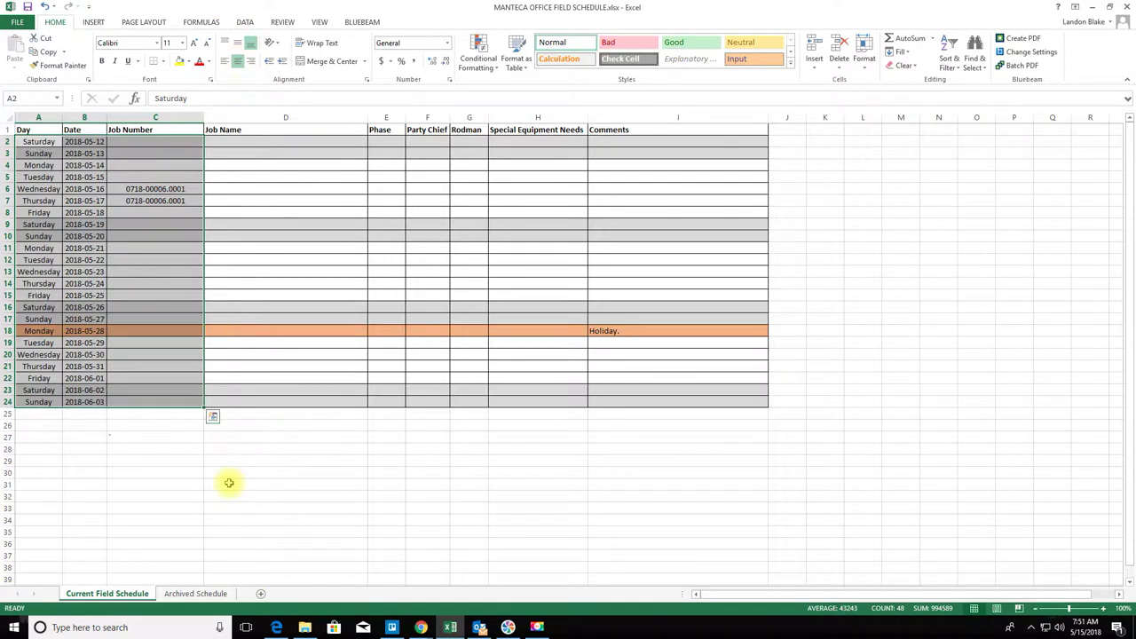
click(223, 486)
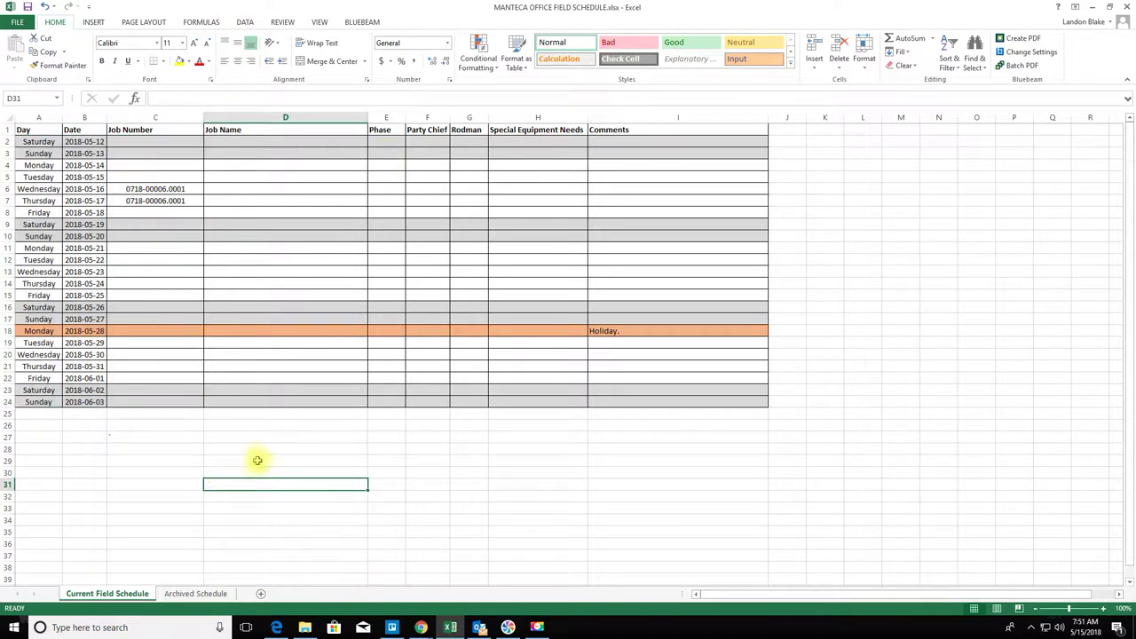
click(100, 475)
click(248, 189)
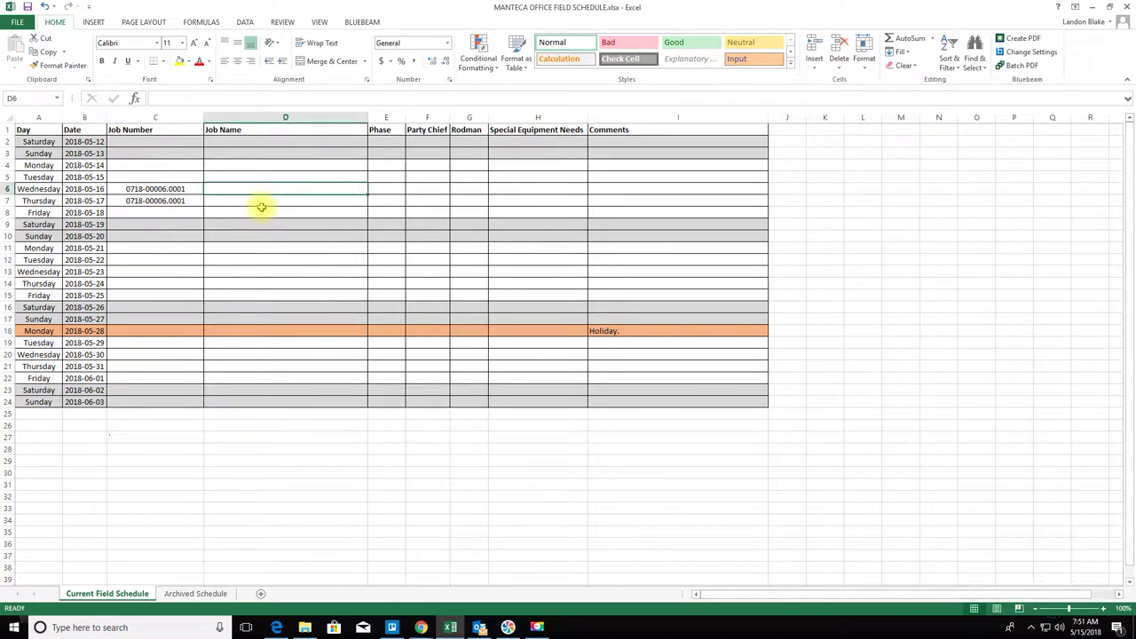
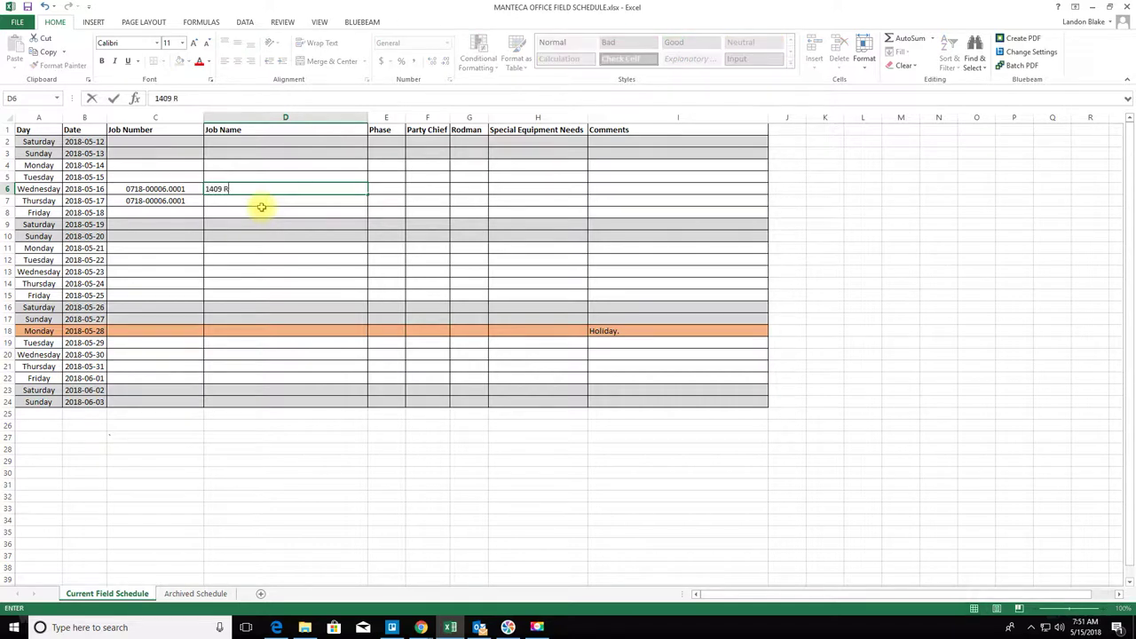
key(Return)
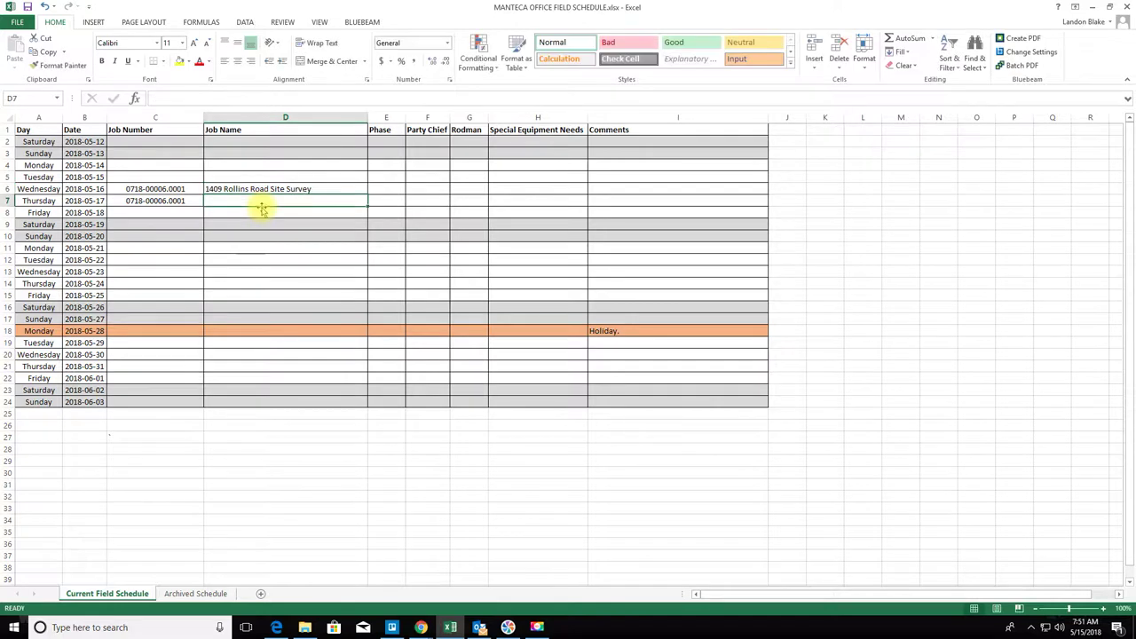
click(266, 189)
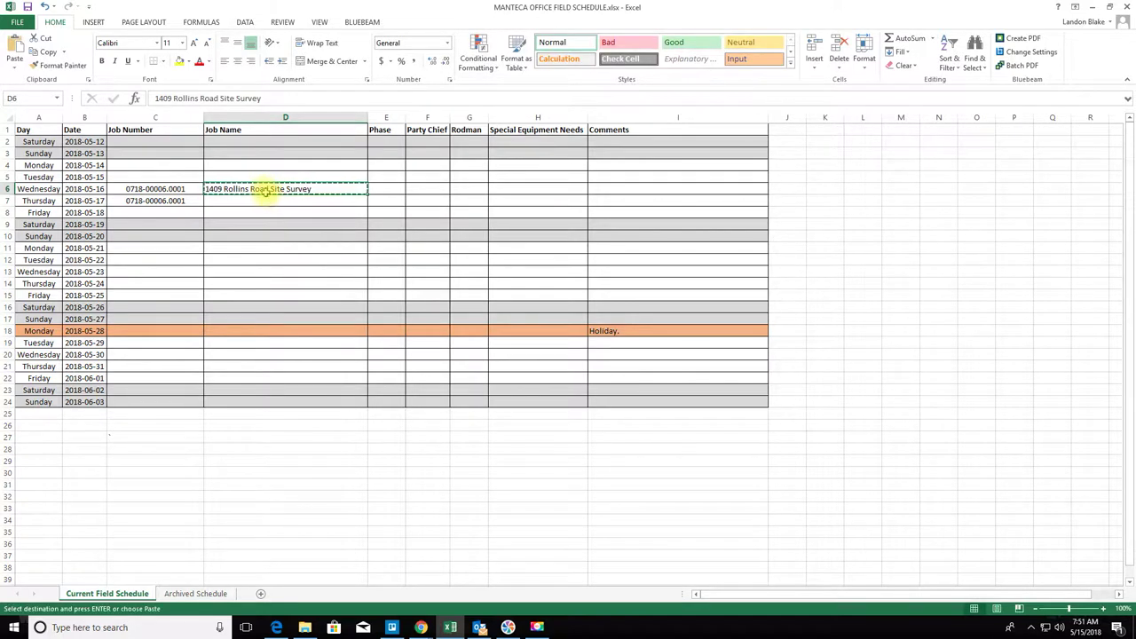
click(264, 199)
click(301, 496)
click(468, 477)
key(Escape)
click(387, 484)
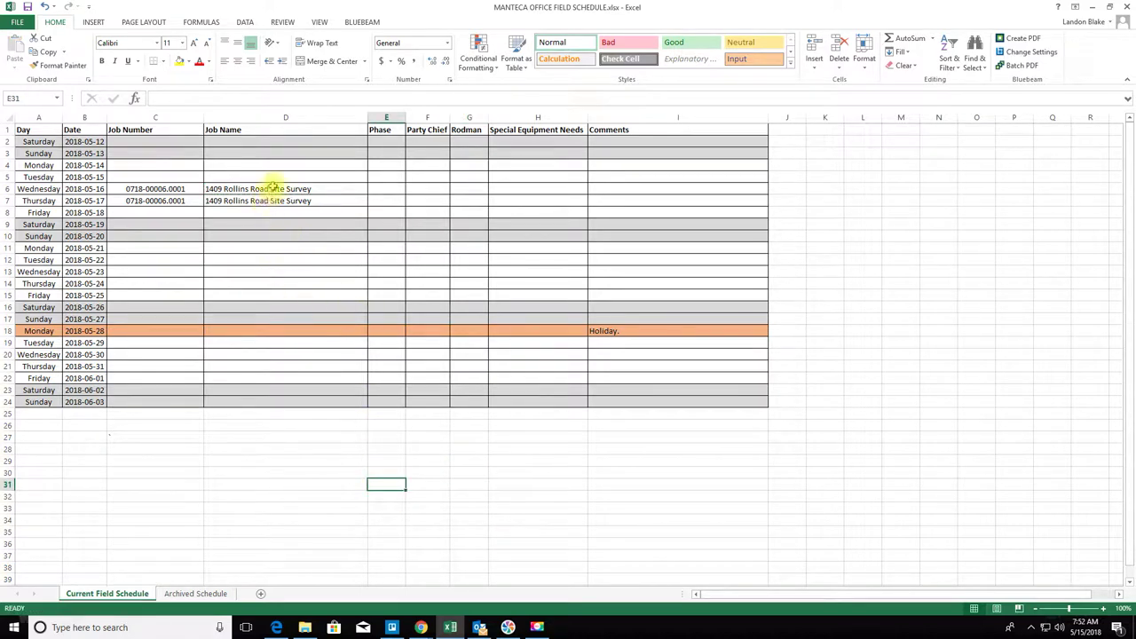
- Set the Job Name cells D2:D24 to Left (Indent) horizontal alignment through Format Cells
drag(287, 142, 304, 399)
right_click(304, 399)
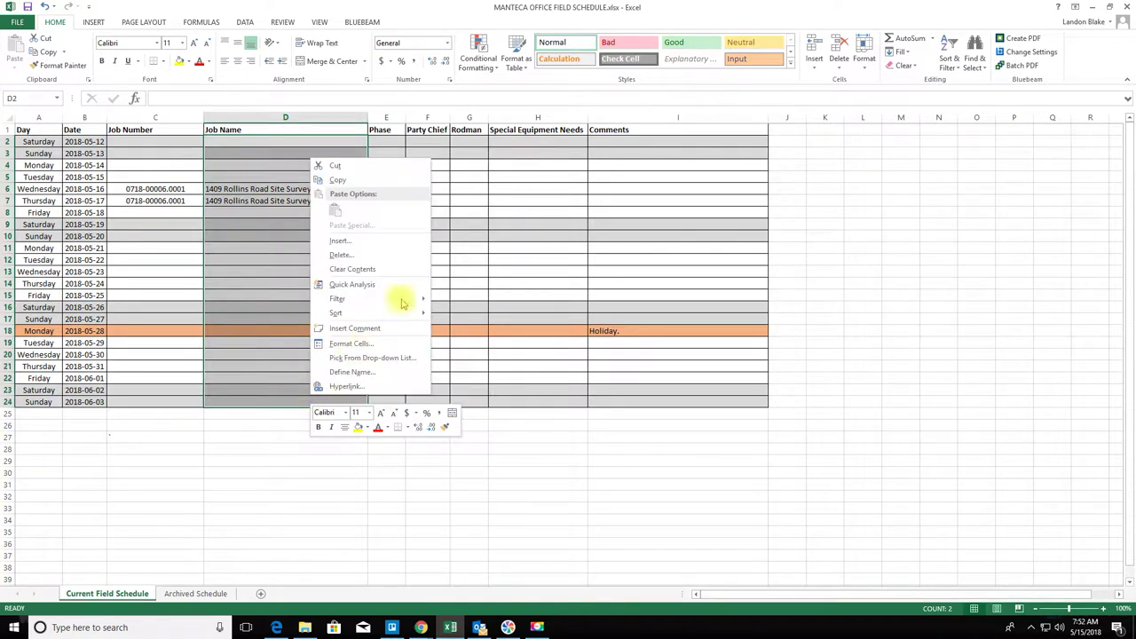
click(357, 346)
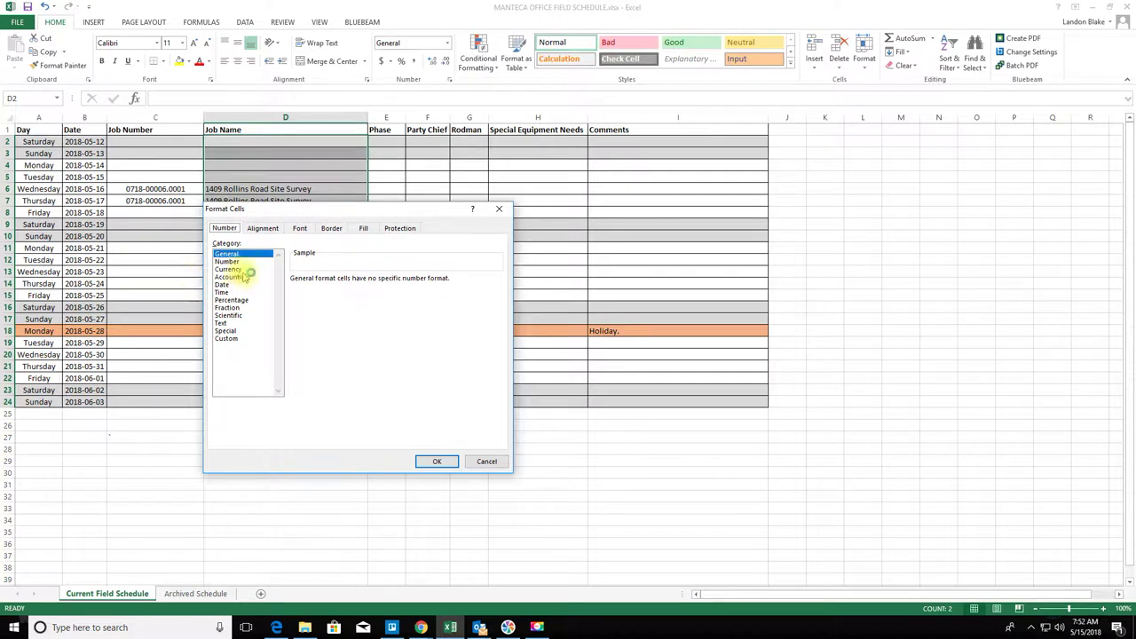
click(262, 228)
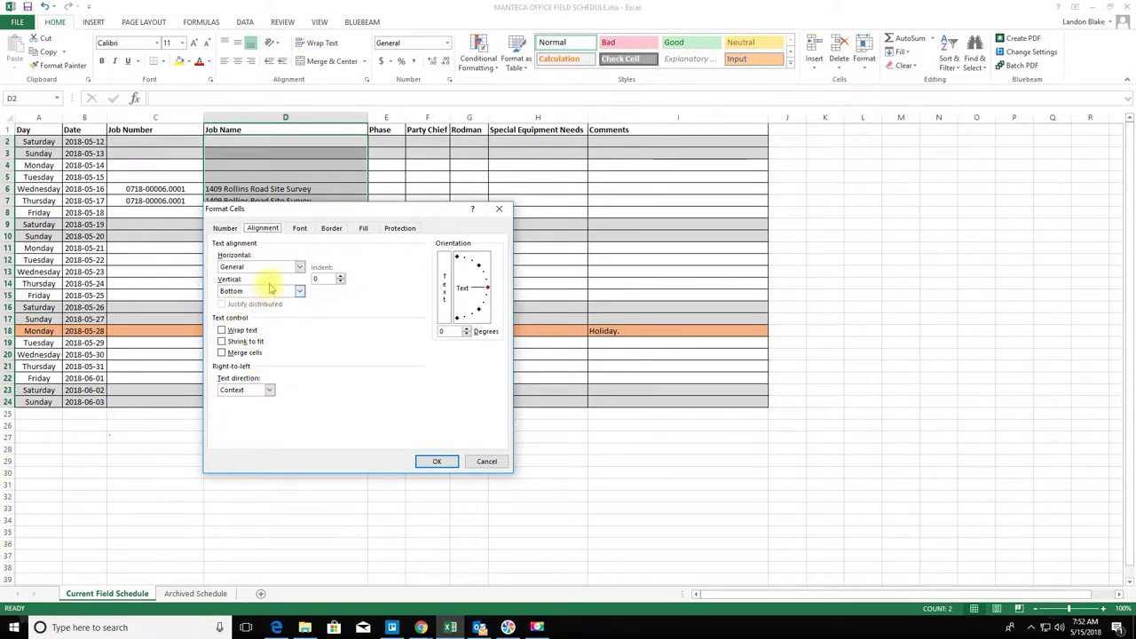
click(299, 267)
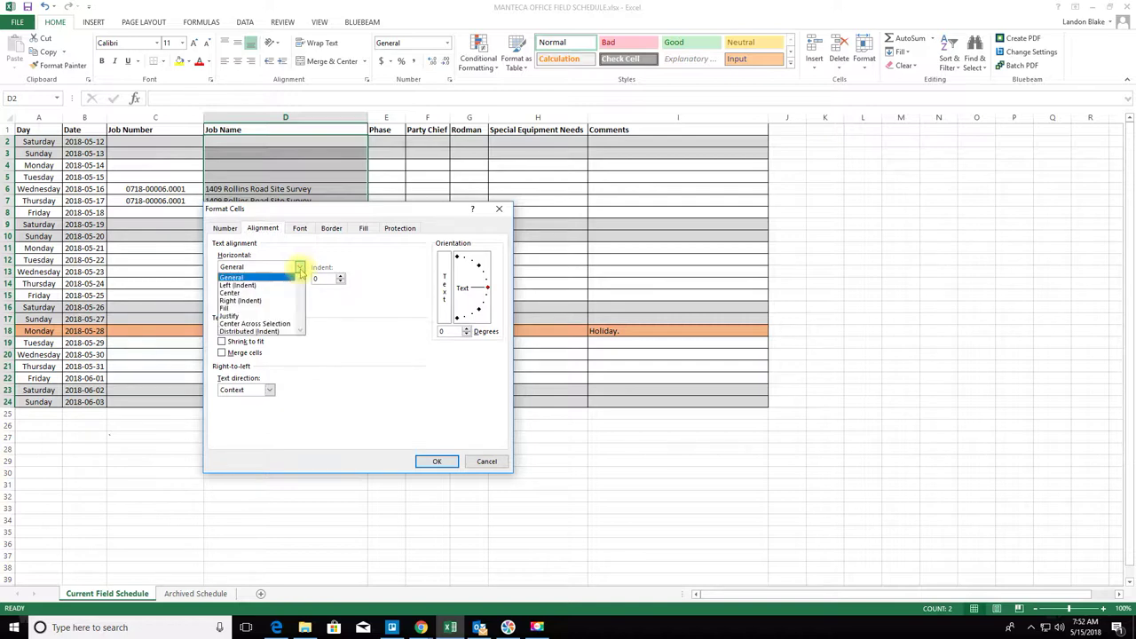
click(262, 285)
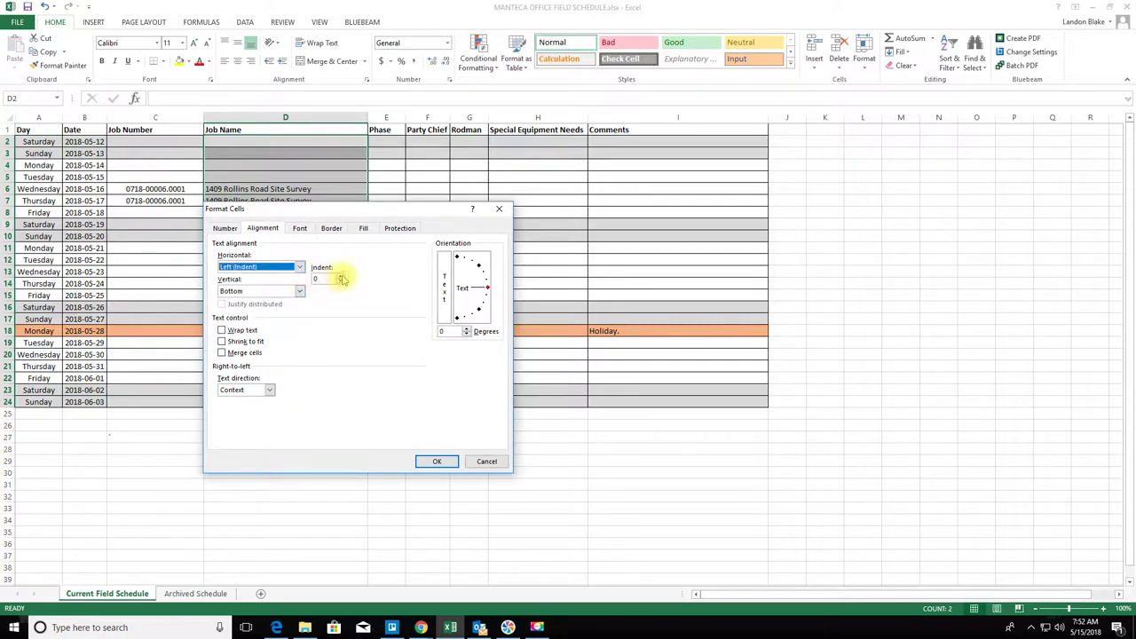
click(437, 461)
drag(388, 486, 367, 507)
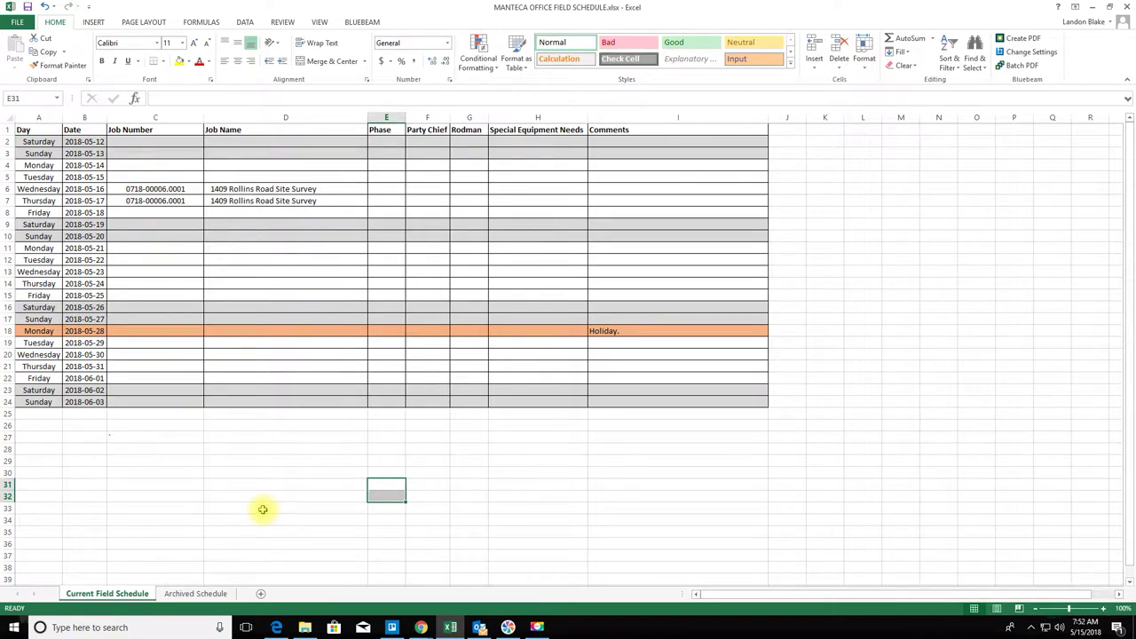
- Enter phase 1 in E6 and E7 for the Wednesday and Thursday survey days
click(387, 196)
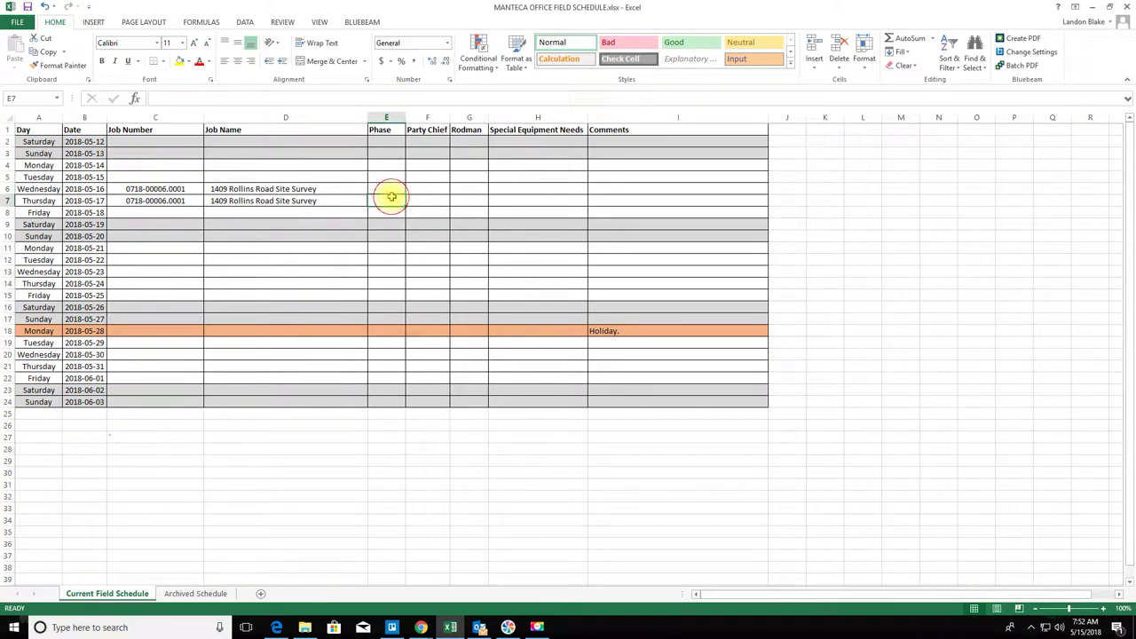
click(392, 191)
text(1)
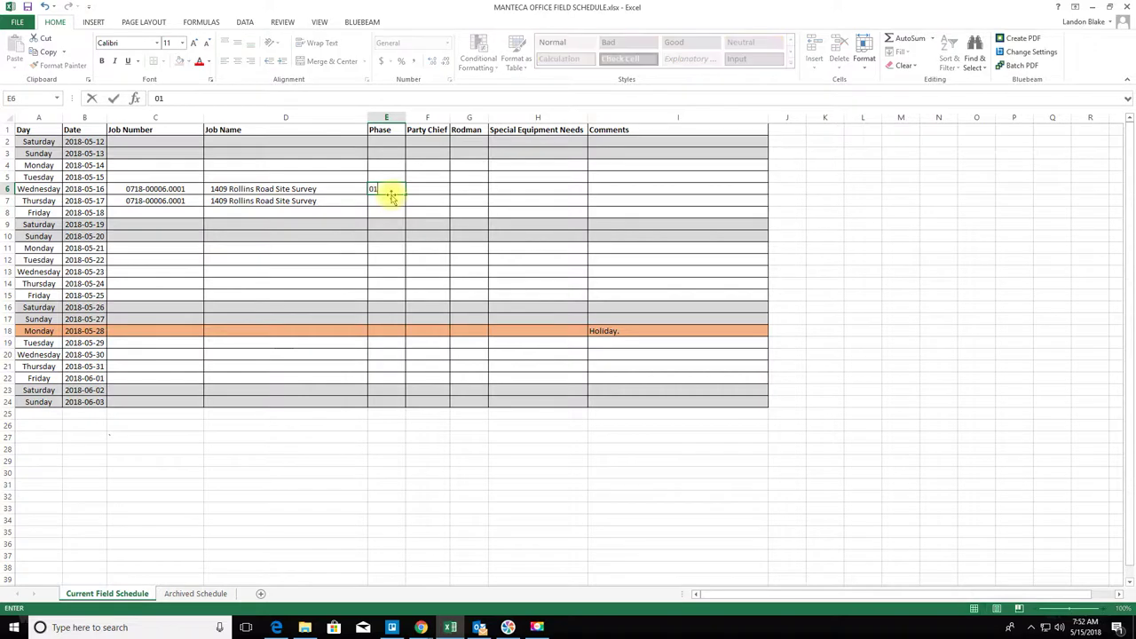
key(Return)
text(1)
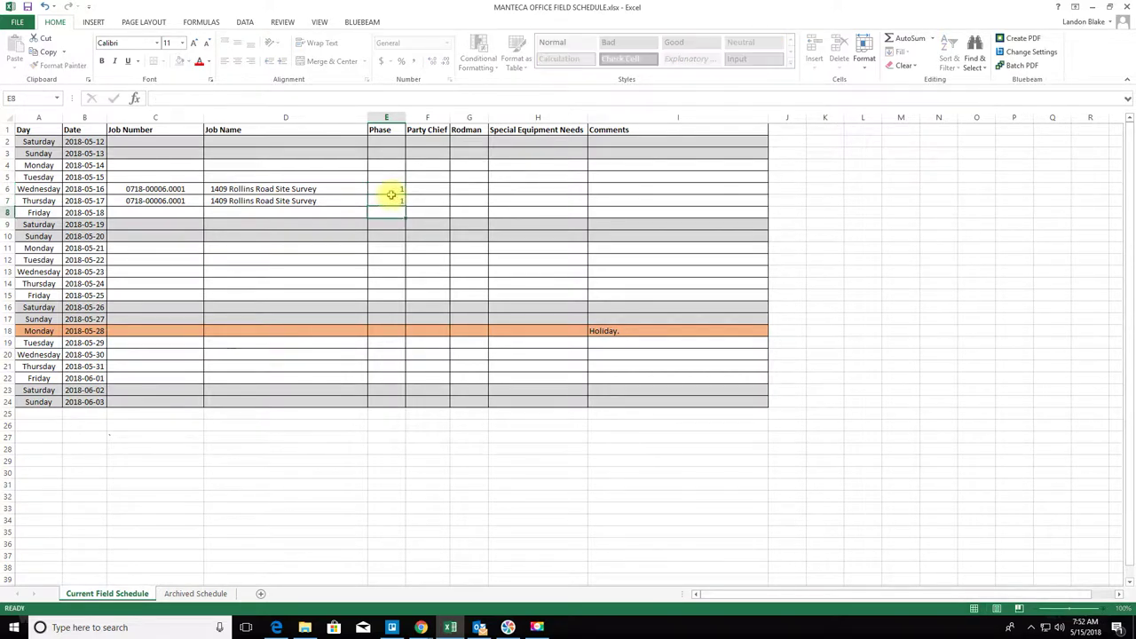
key(Return)
click(391, 117)
right_click(391, 117)
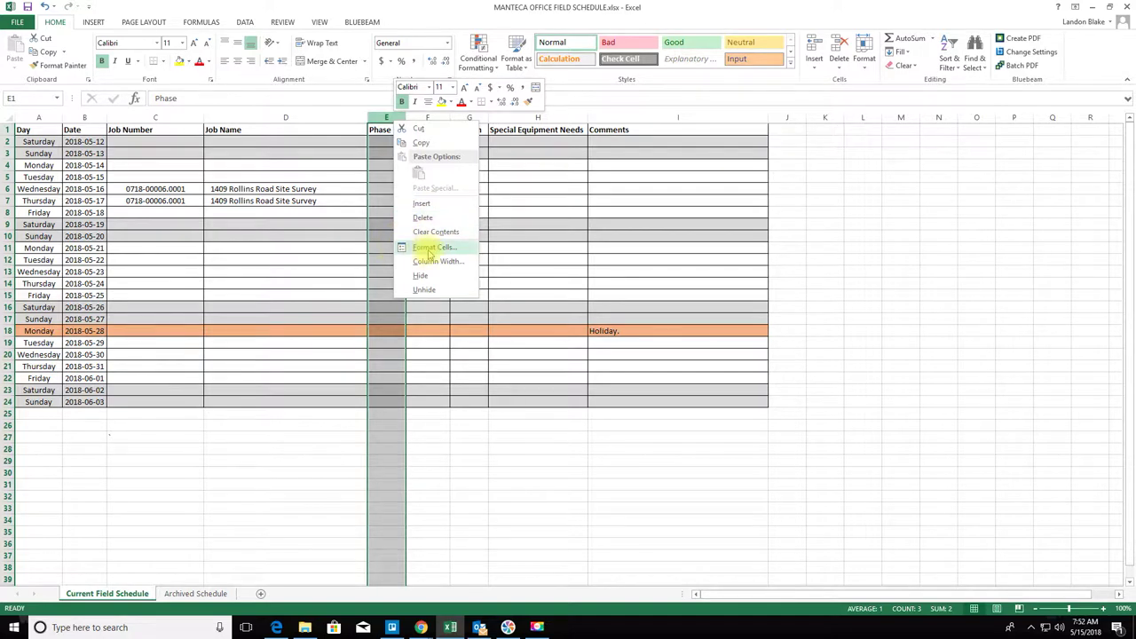
- Format column E with the Text number format
click(429, 249)
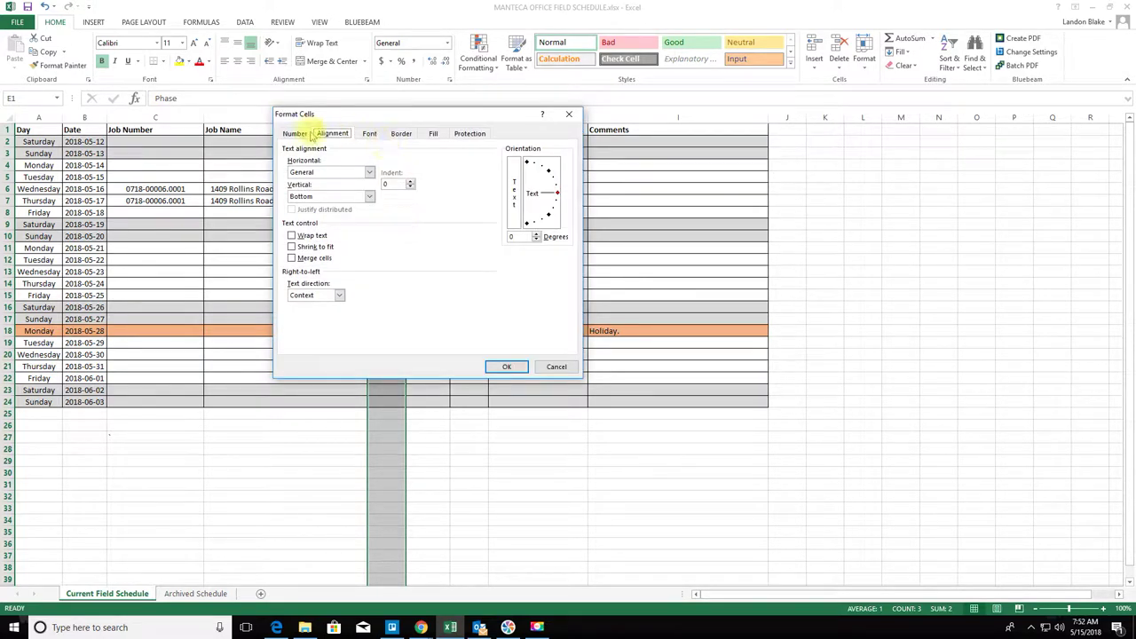
click(296, 133)
click(292, 228)
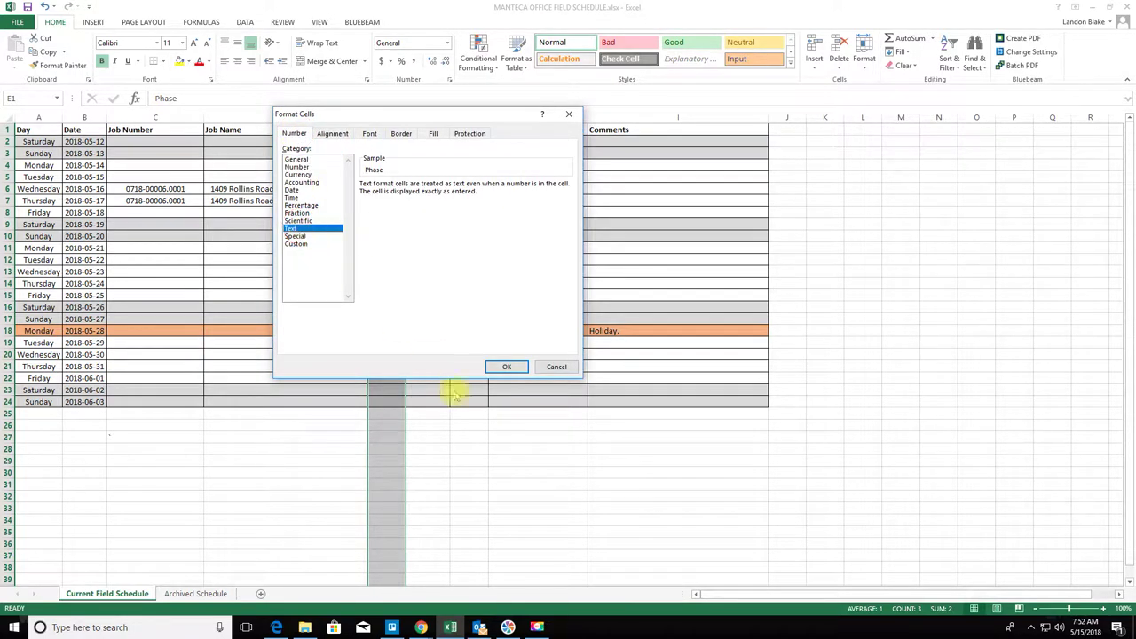
click(507, 367)
- Retype phase 01 in E6 and E7, then centre E2:E24
click(378, 189)
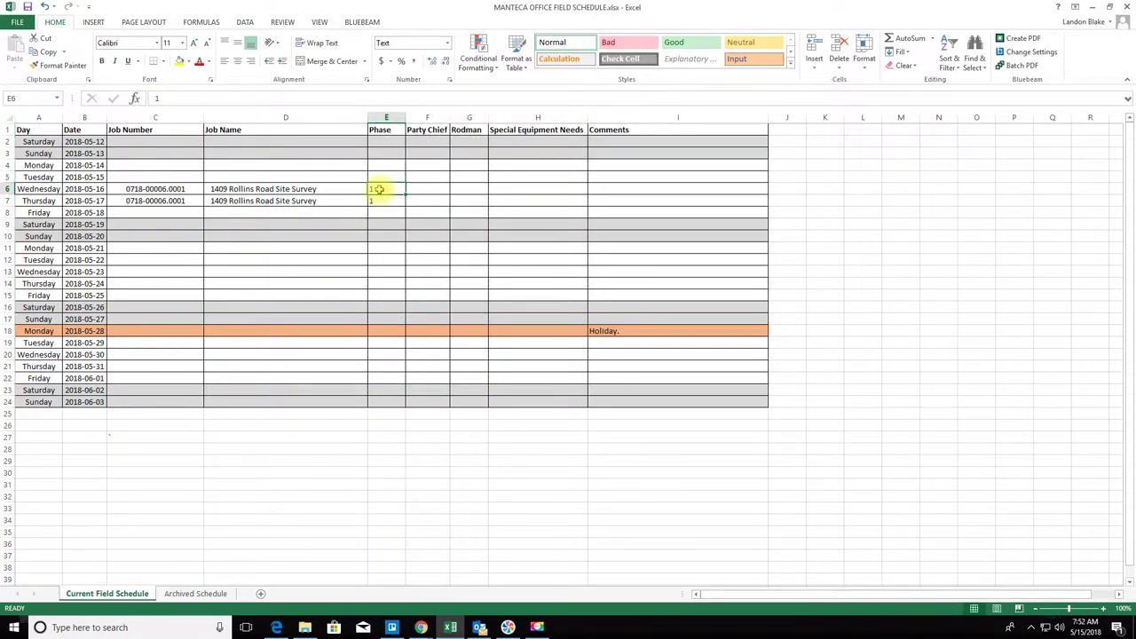
text(01)
key(Return)
text(01)
key(Return)
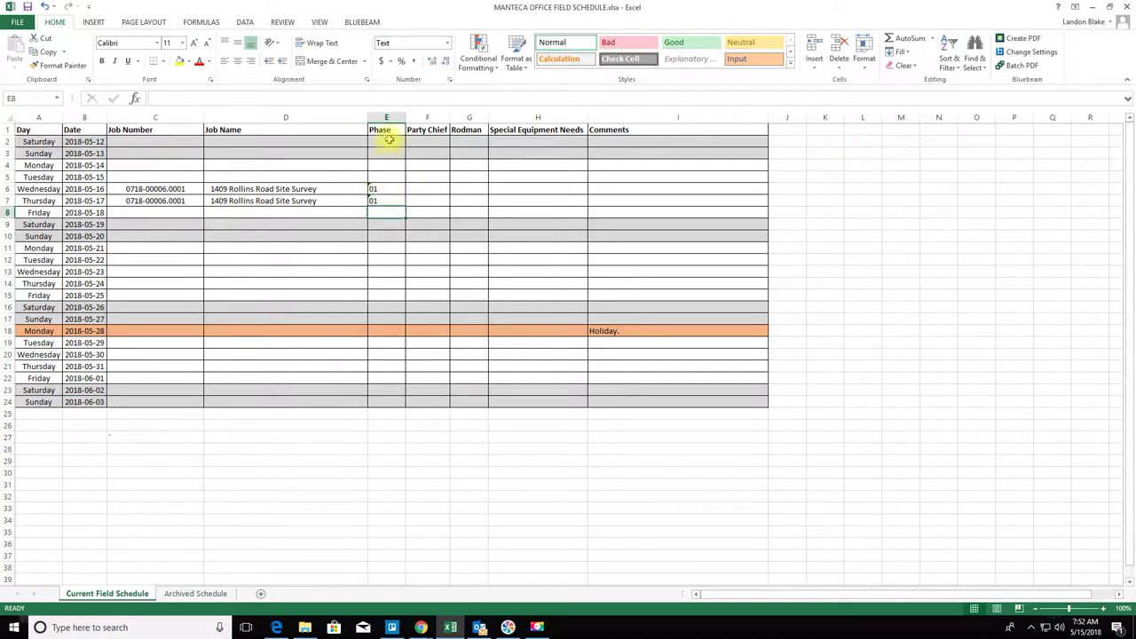
drag(385, 140, 393, 402)
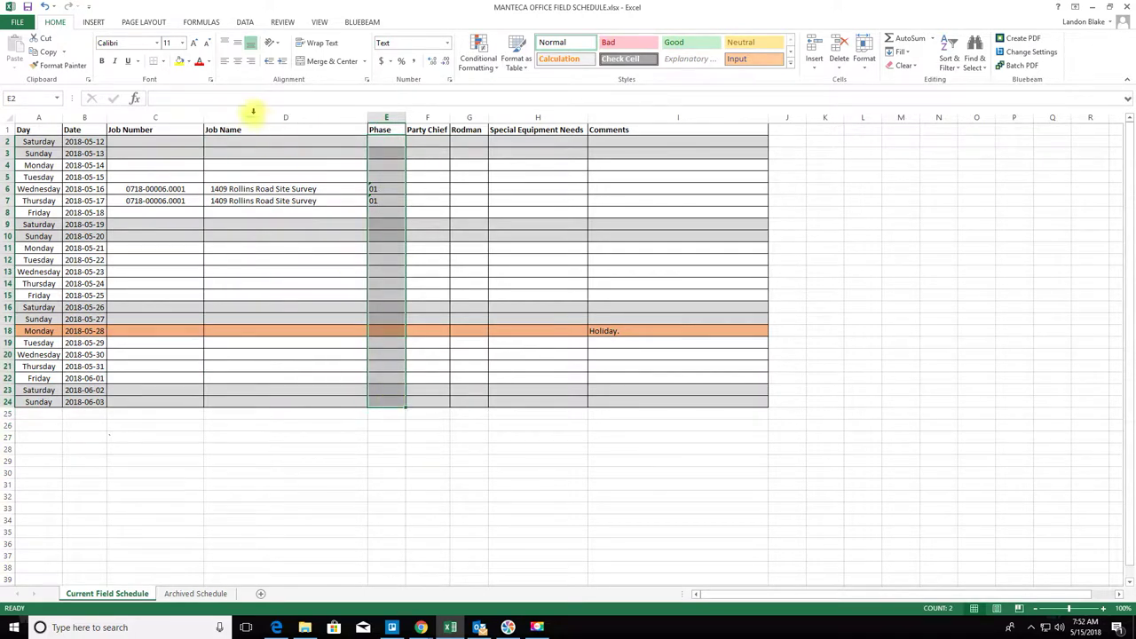
click(236, 62)
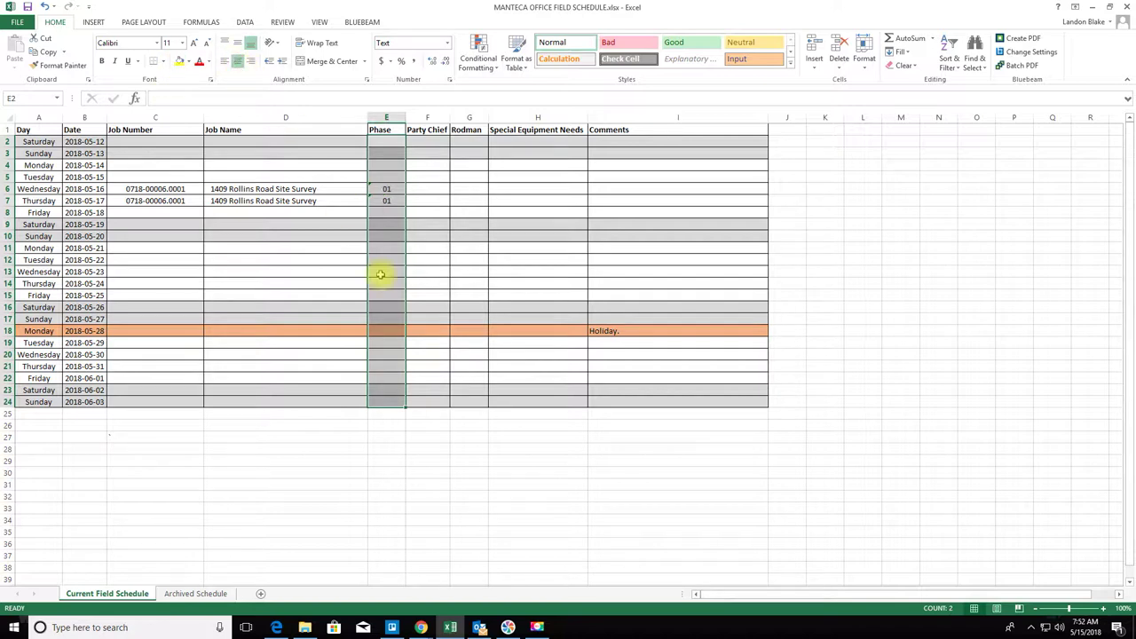
click(394, 462)
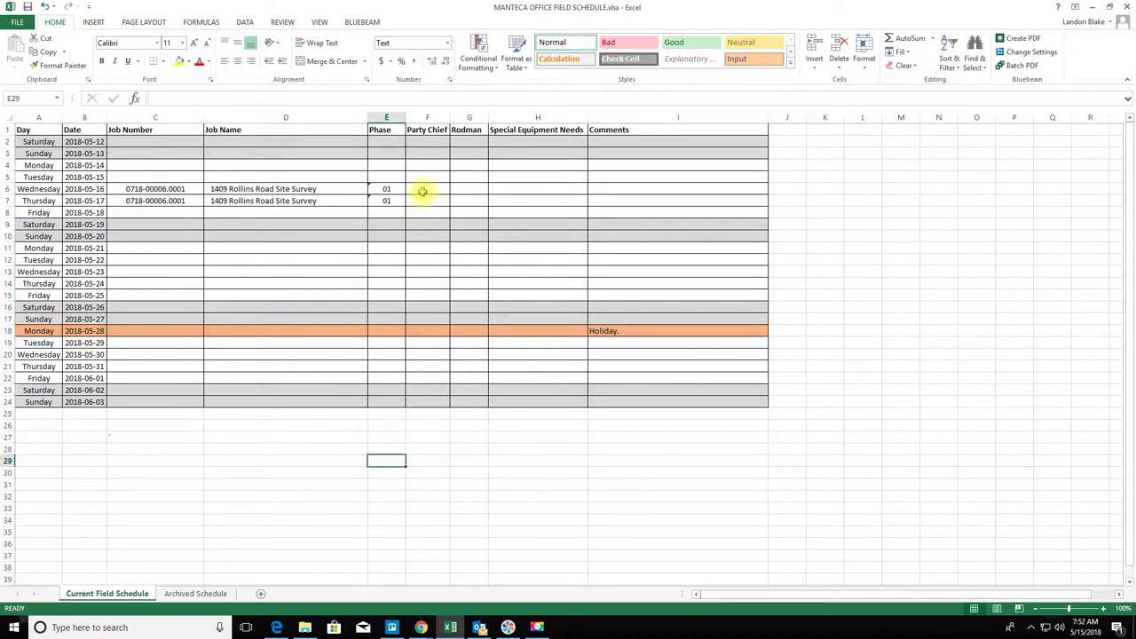
click(418, 192)
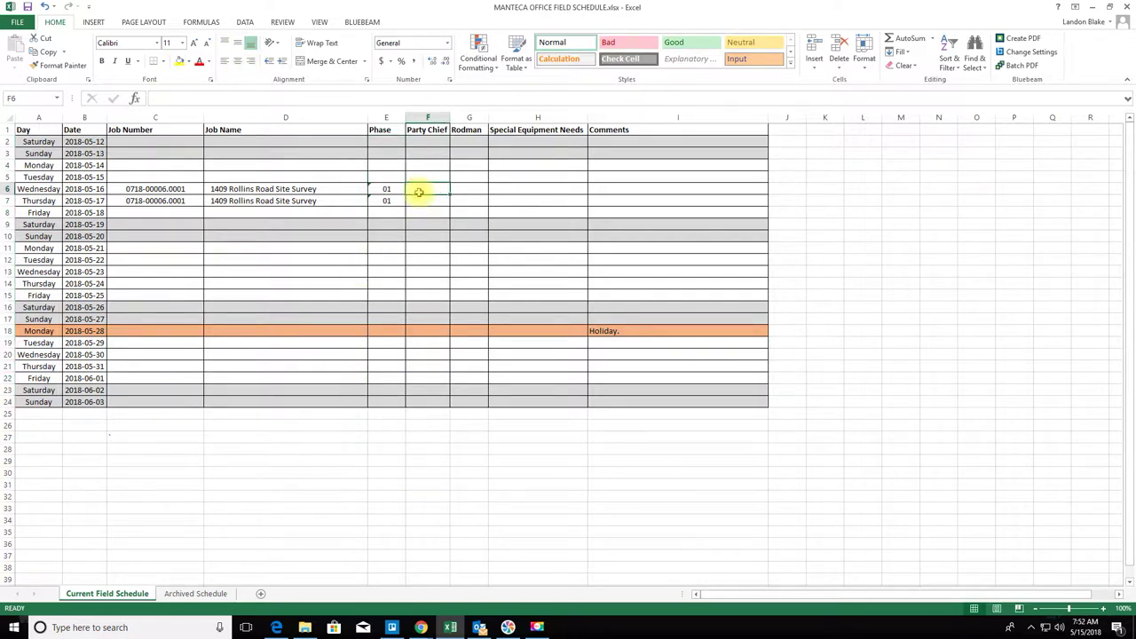
- Enter RL as party chief in F6 and F7 and centre both entries
text(RL)
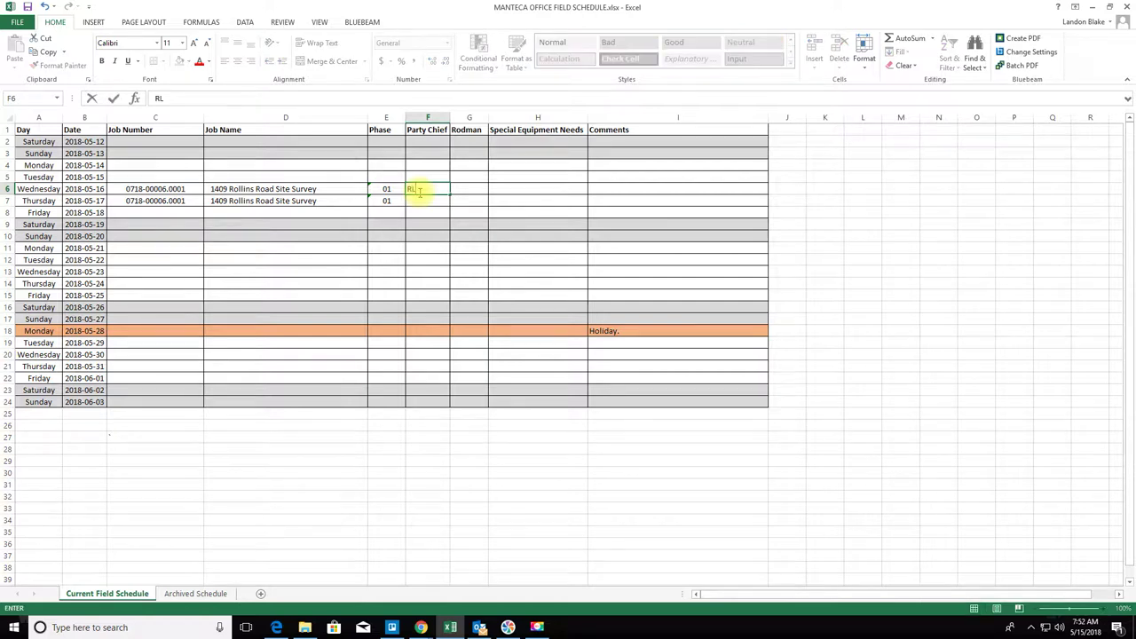
key(Return)
text(RL)
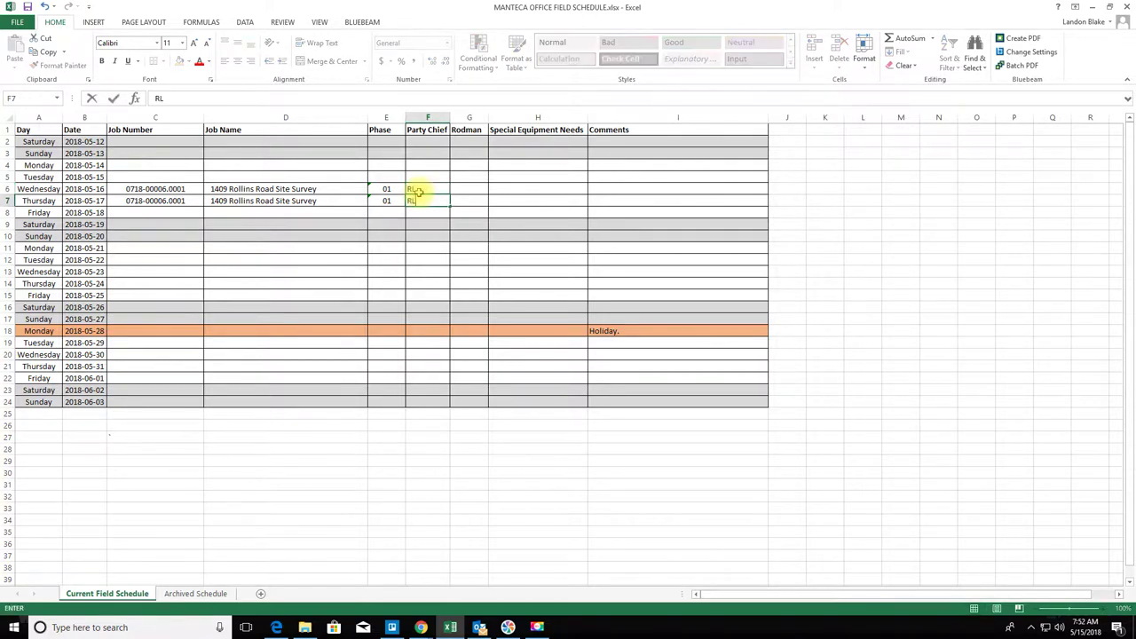
key(Return)
drag(425, 186, 432, 203)
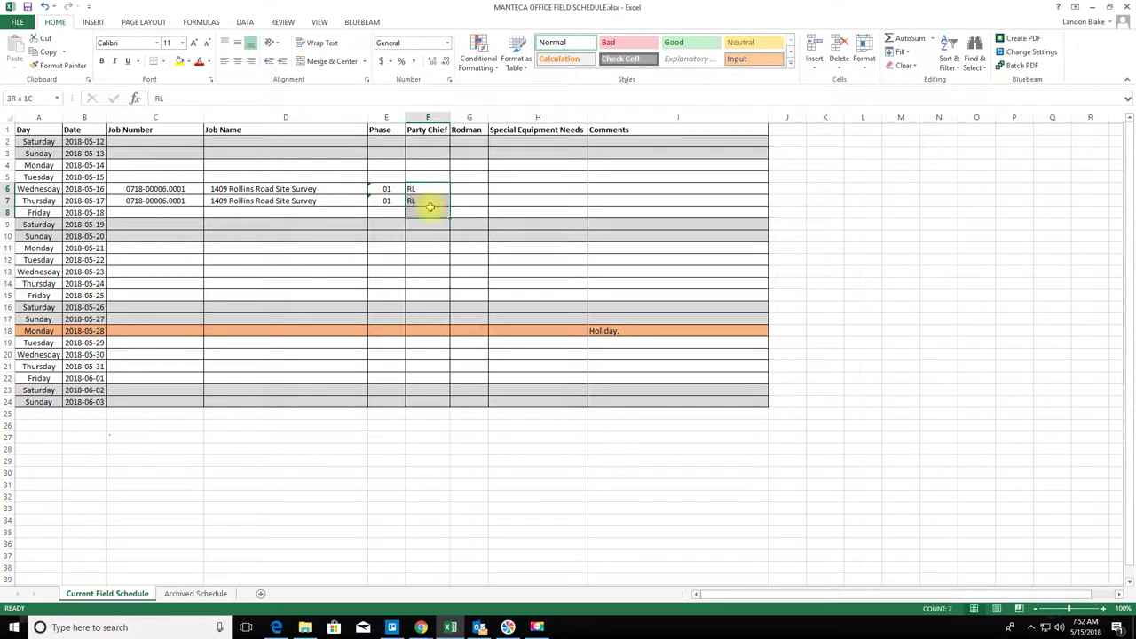
click(245, 61)
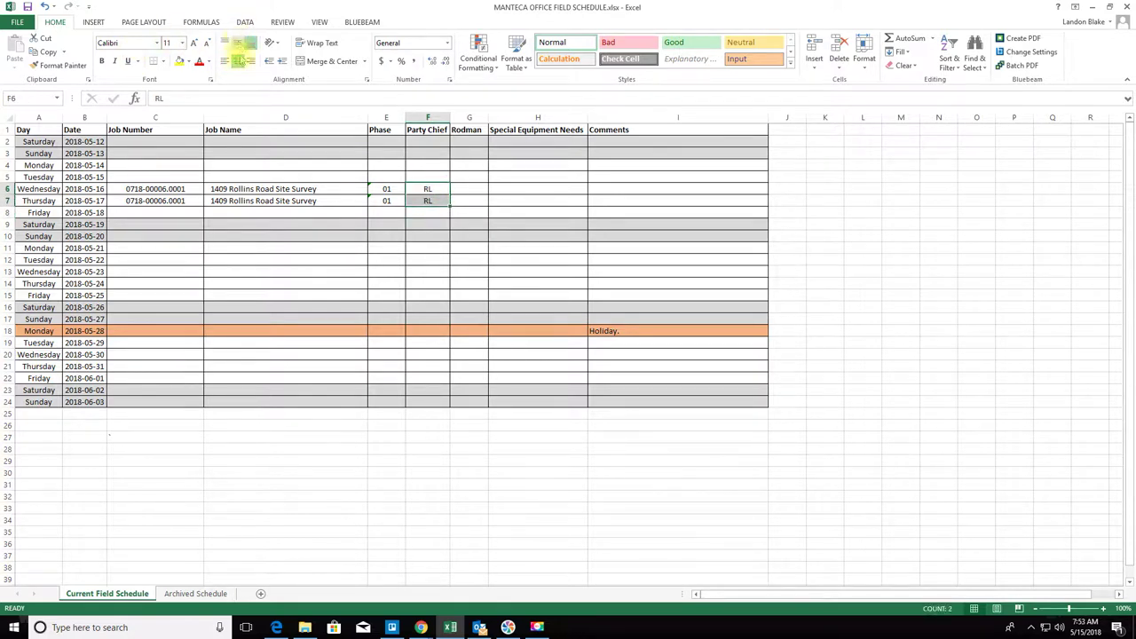
- Middle-align every cell on the worksheet vertically
click(7, 118)
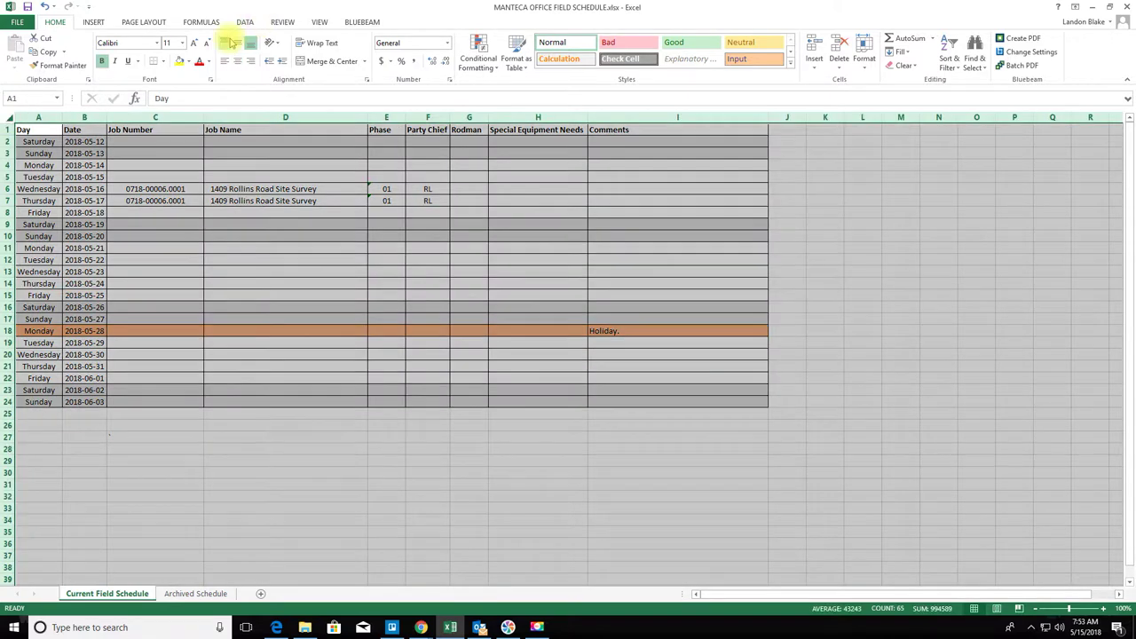
click(237, 42)
click(466, 319)
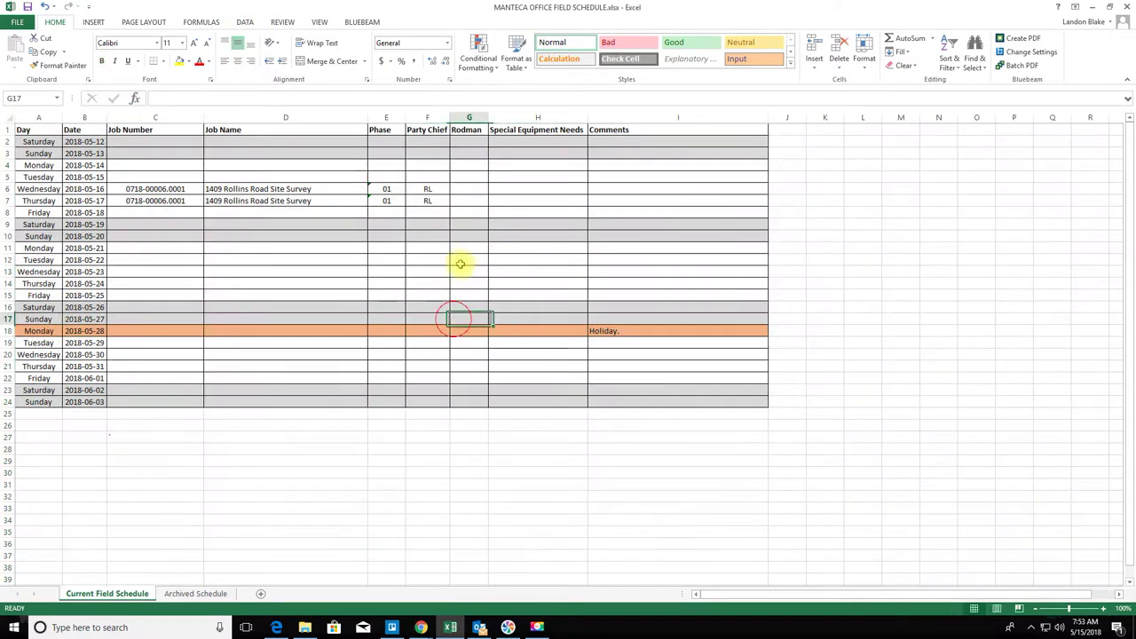
- Give column D Left (Indent) horizontal alignment with an indent amount through Format Cells
drag(302, 189, 311, 203)
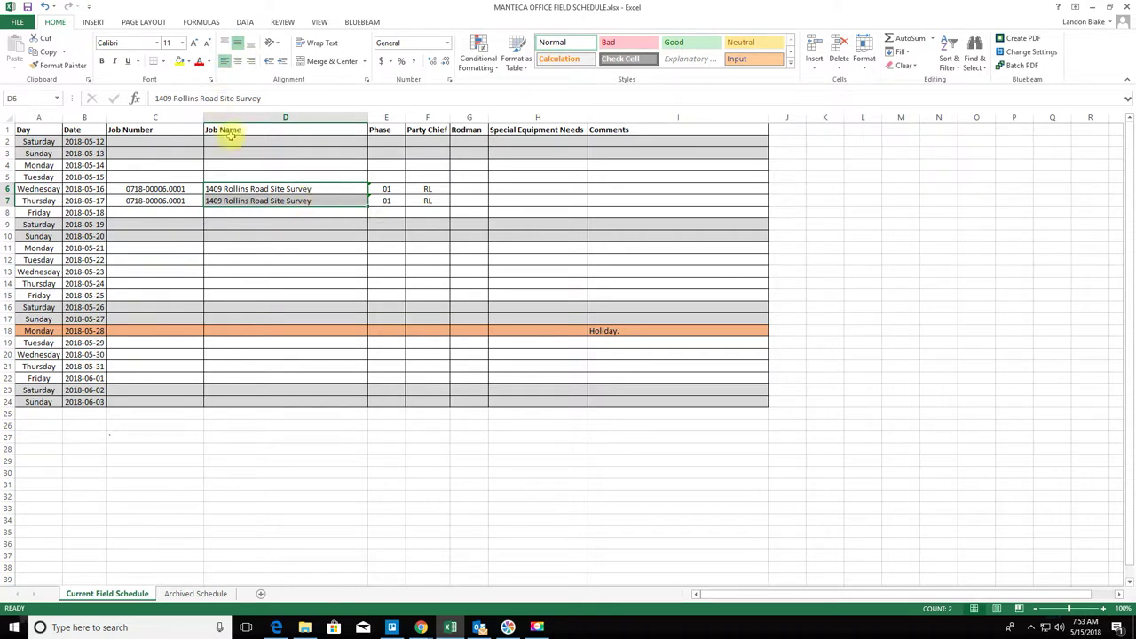
click(304, 117)
right_click(305, 119)
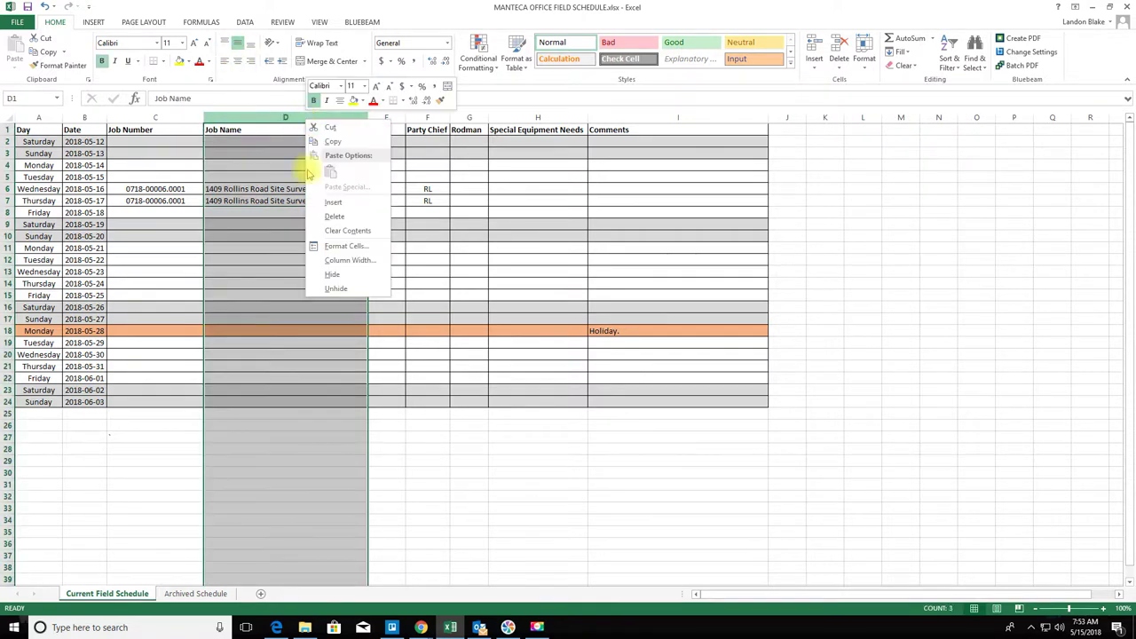
click(345, 246)
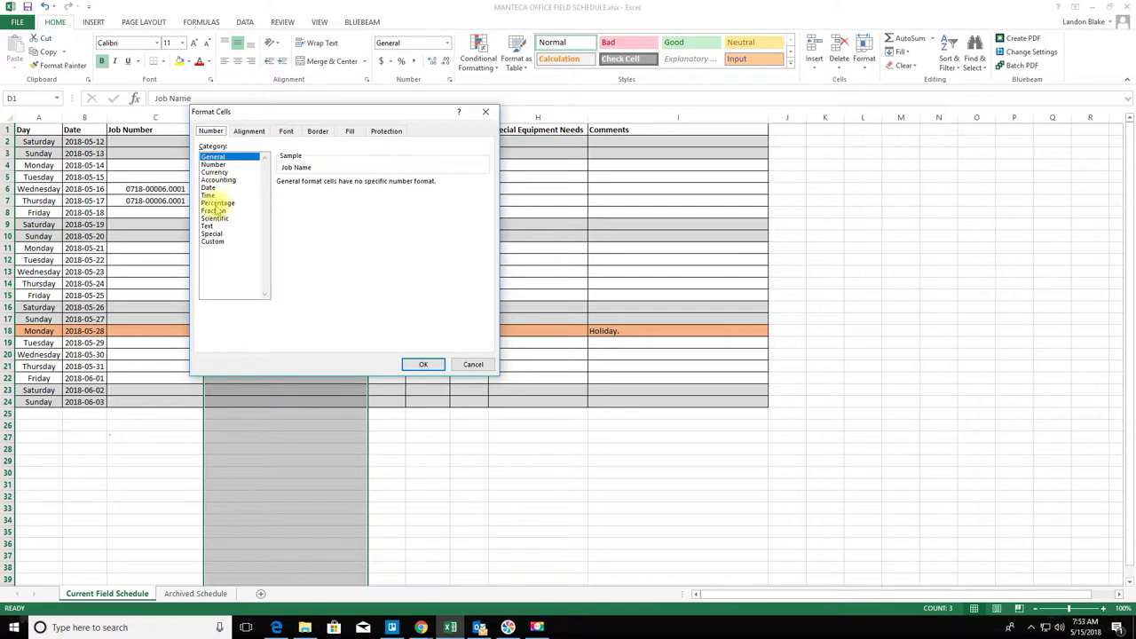
click(249, 131)
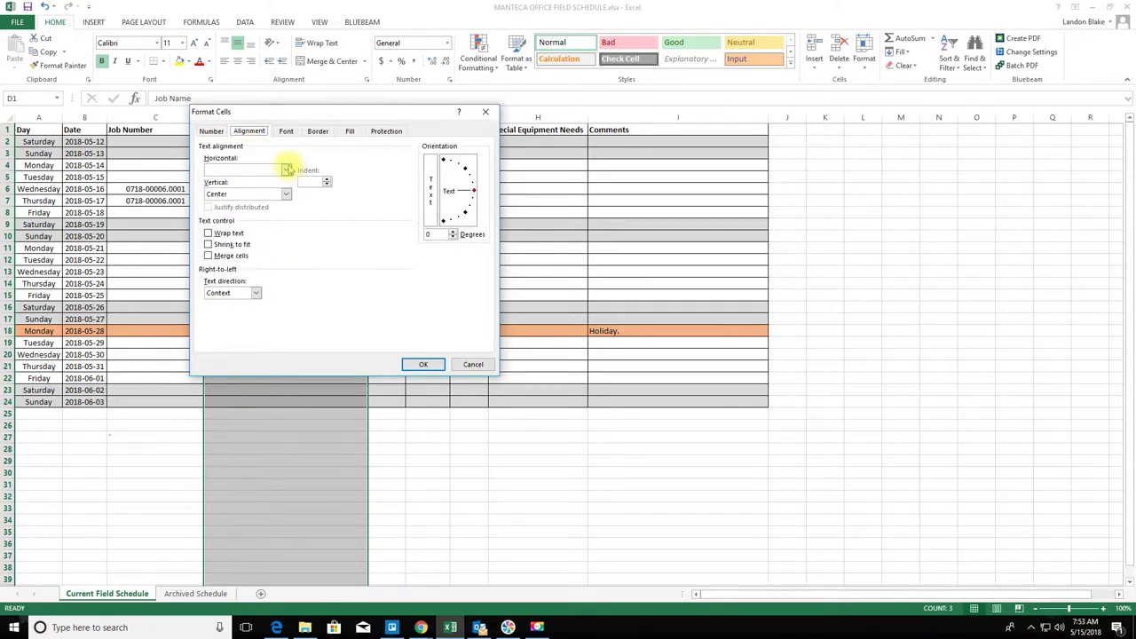
click(288, 170)
click(248, 187)
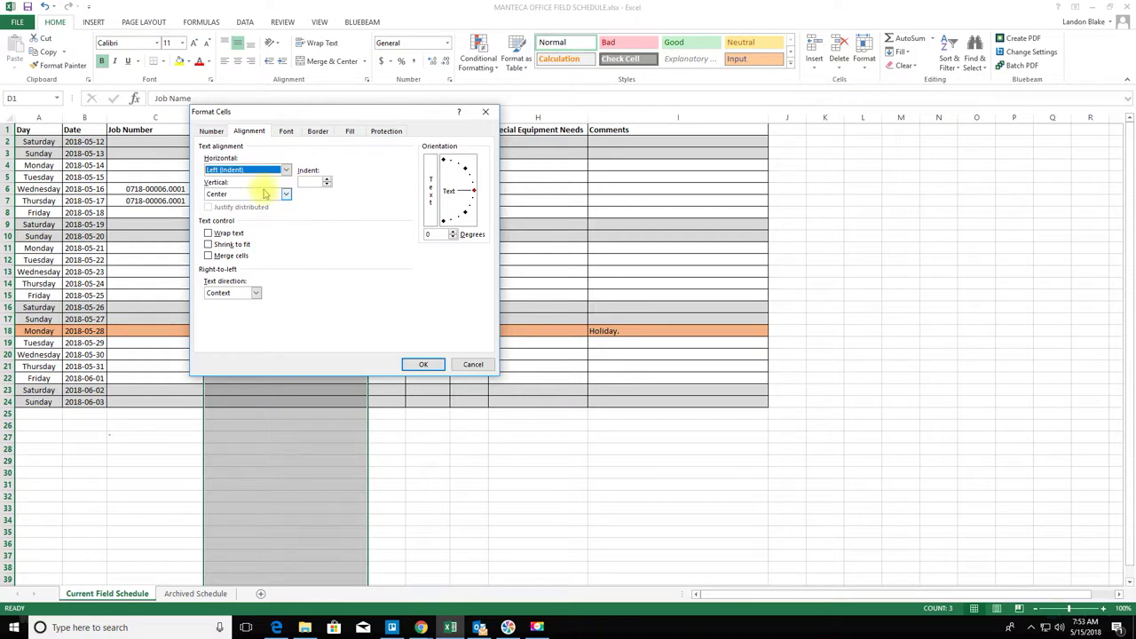
click(328, 182)
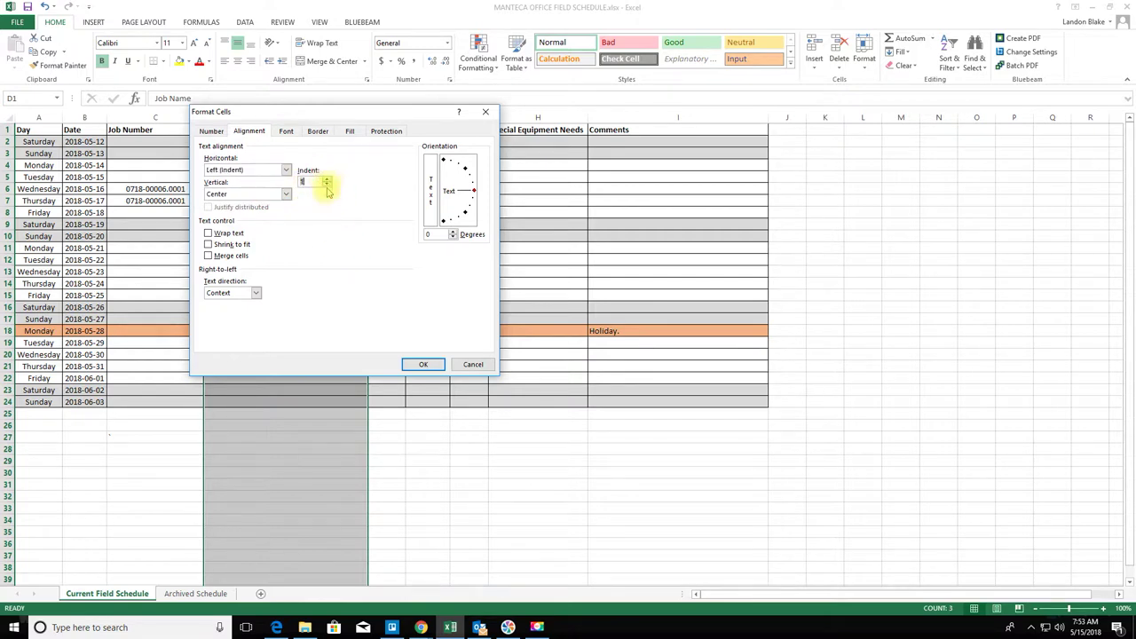
click(422, 365)
drag(533, 485, 533, 450)
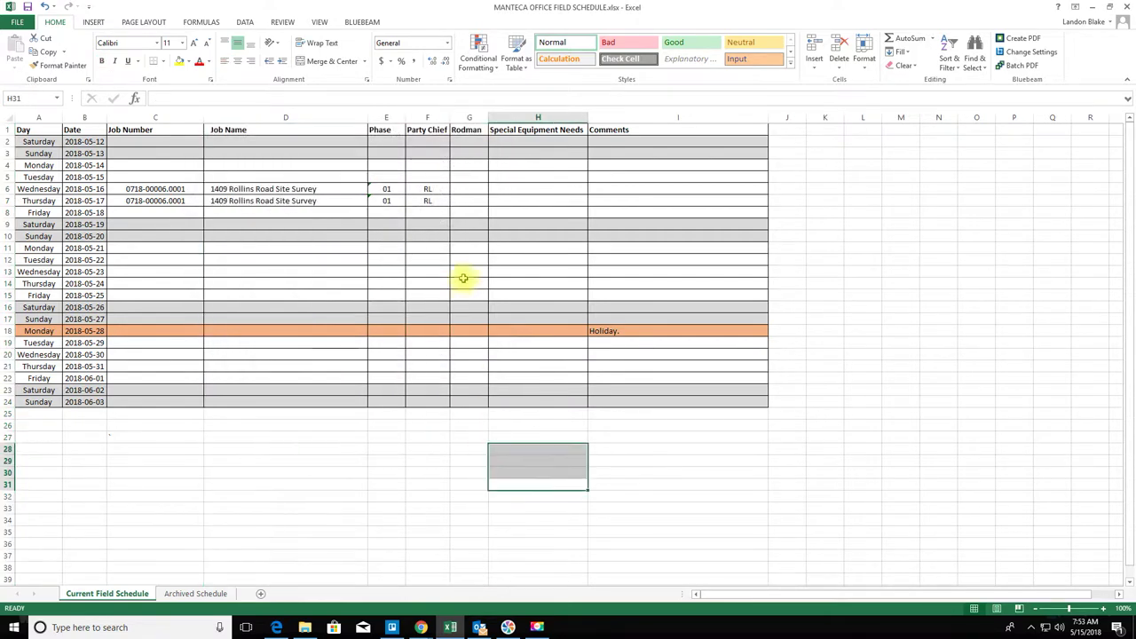
click(472, 189)
- Enter JG as rodman in G6 and G7 and centre the Rodman column
text(JG)
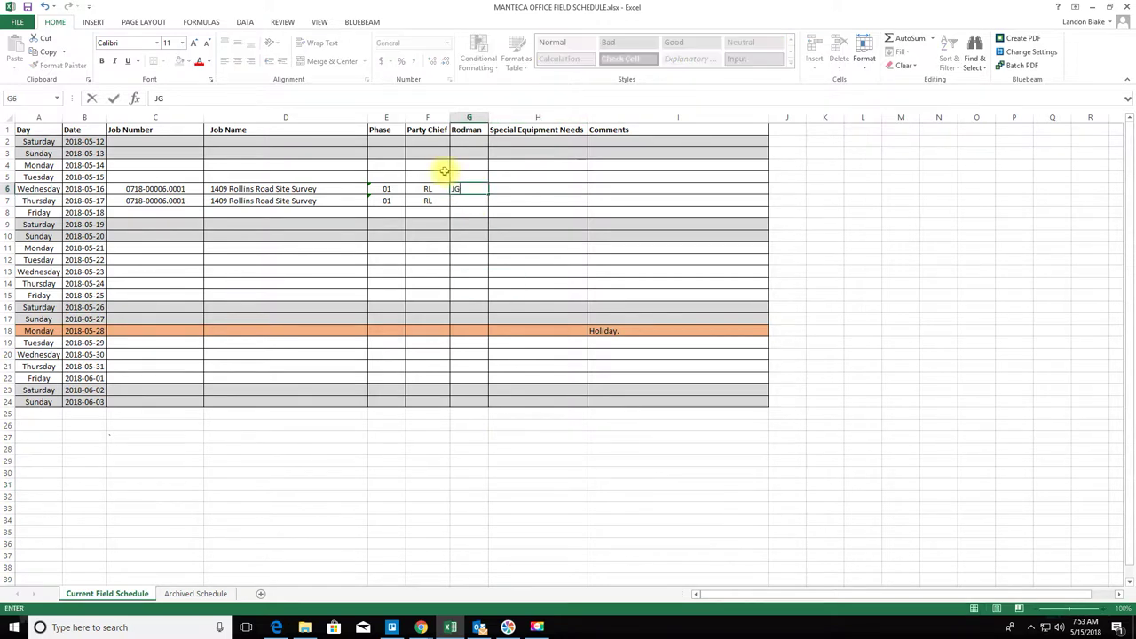
key(Return)
text(JG)
key(Return)
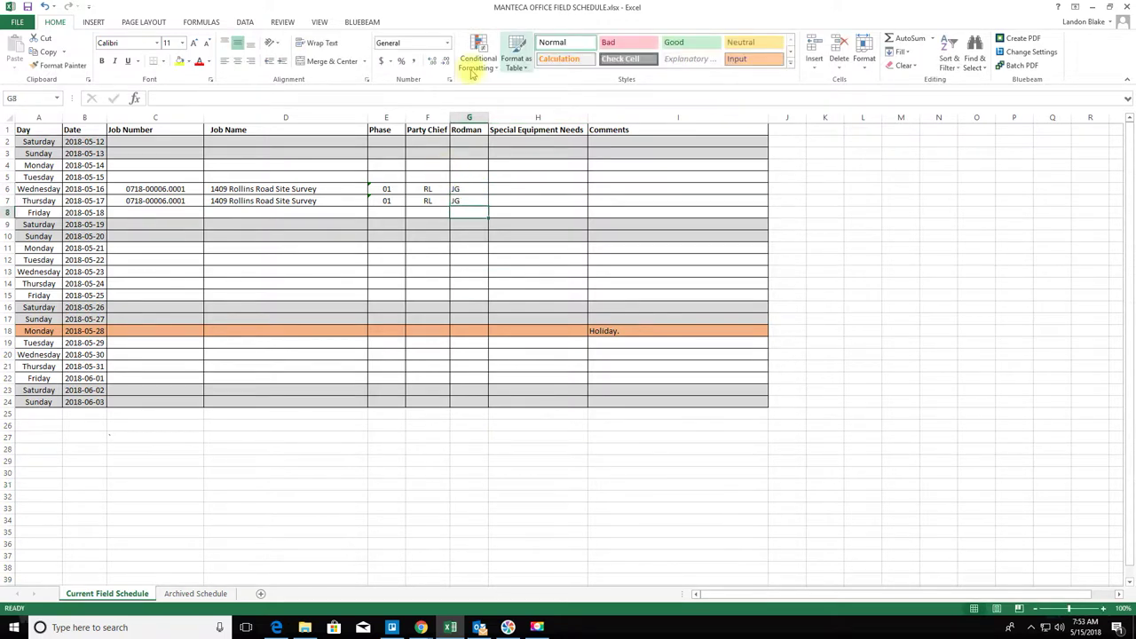
click(469, 117)
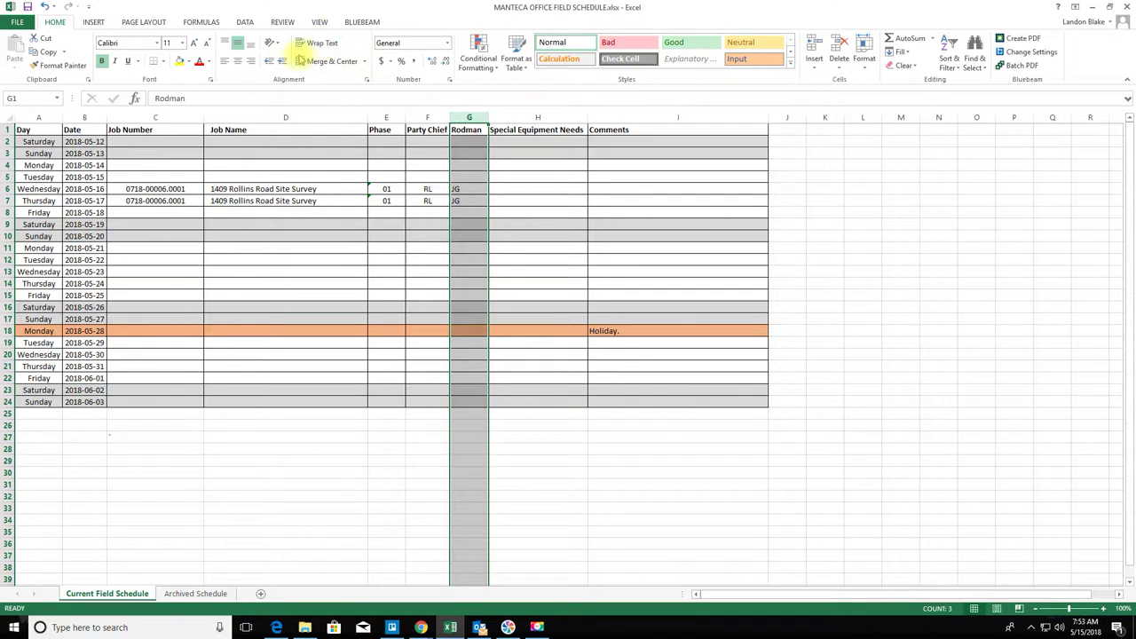
click(239, 62)
click(666, 492)
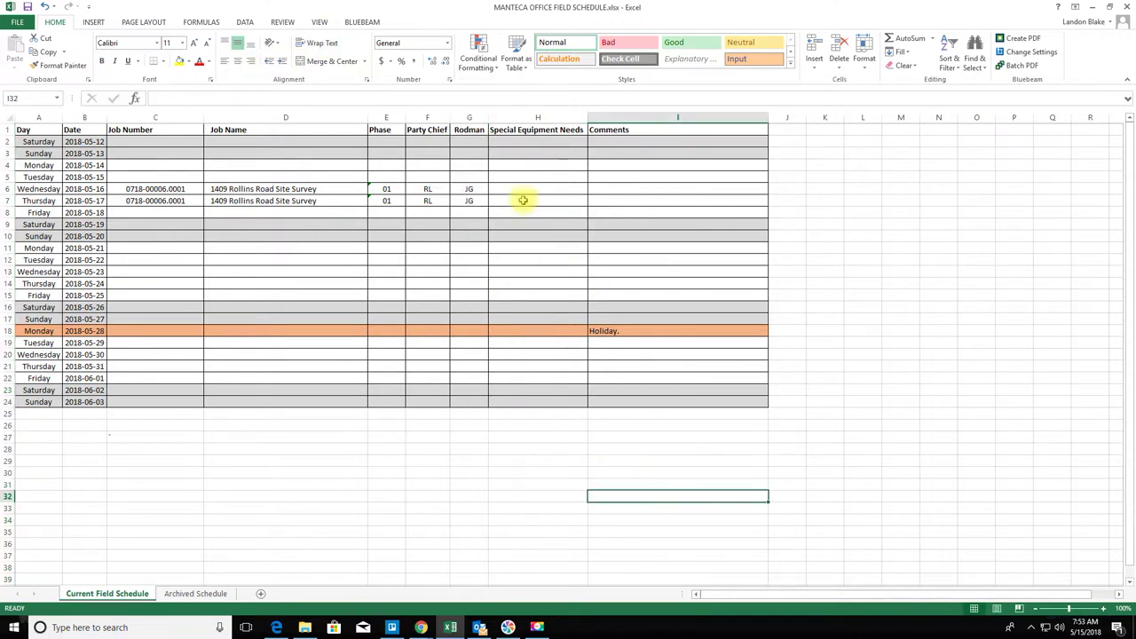
- Enter Static GNSS as special equipment in H6 and H7 using autocomplete
click(519, 188)
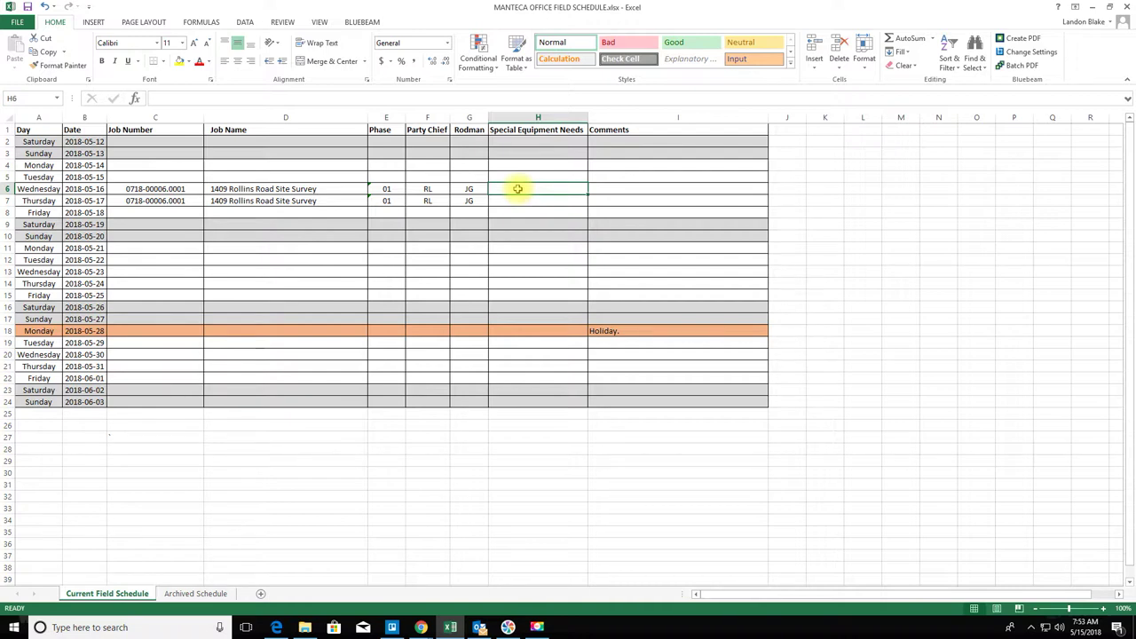
text(Static GNSS)
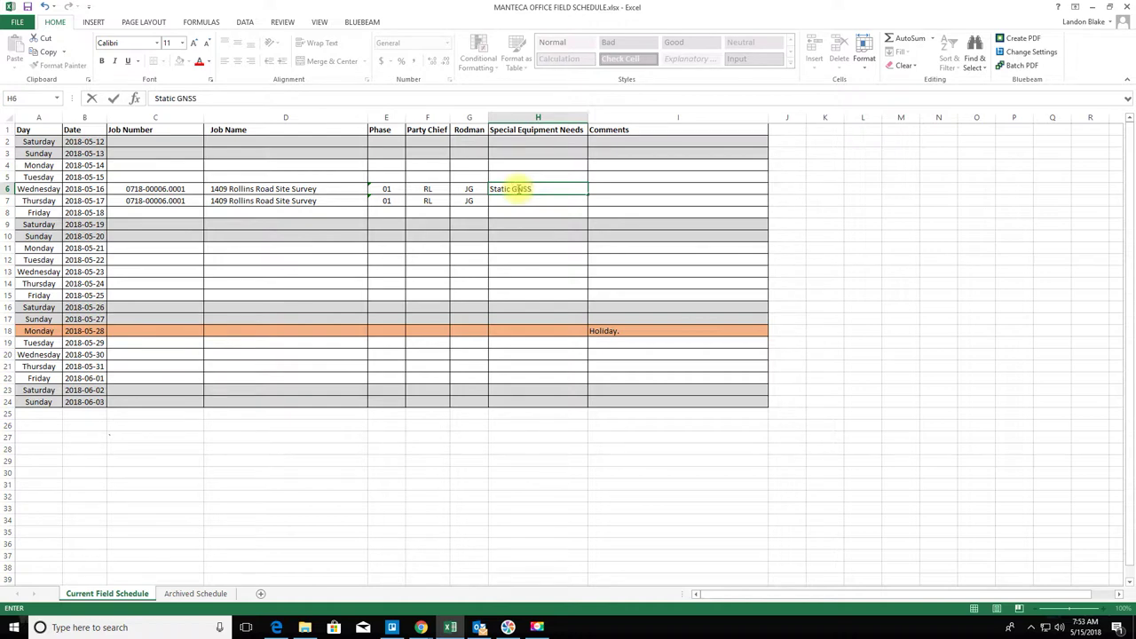
key(Return)
text(Static GNSS)
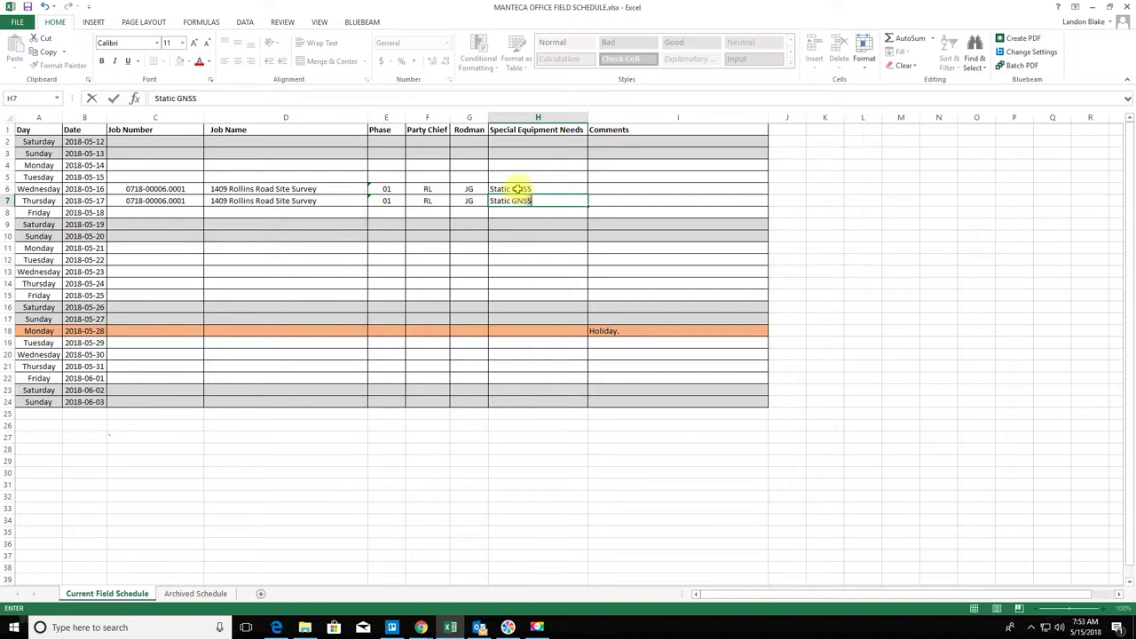
key(Return)
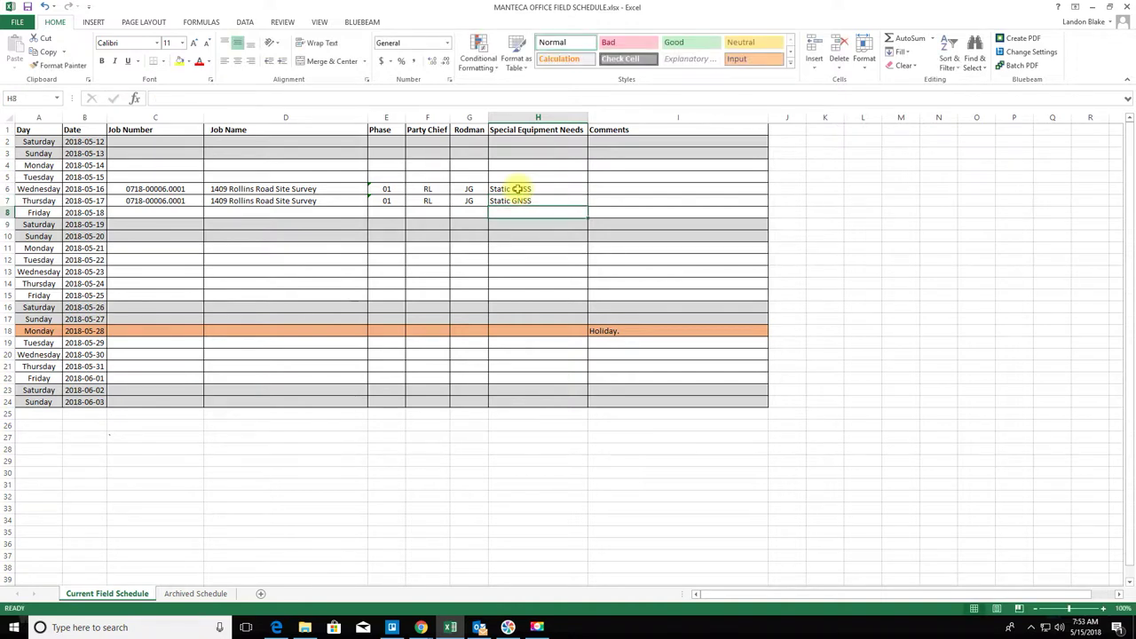
click(565, 188)
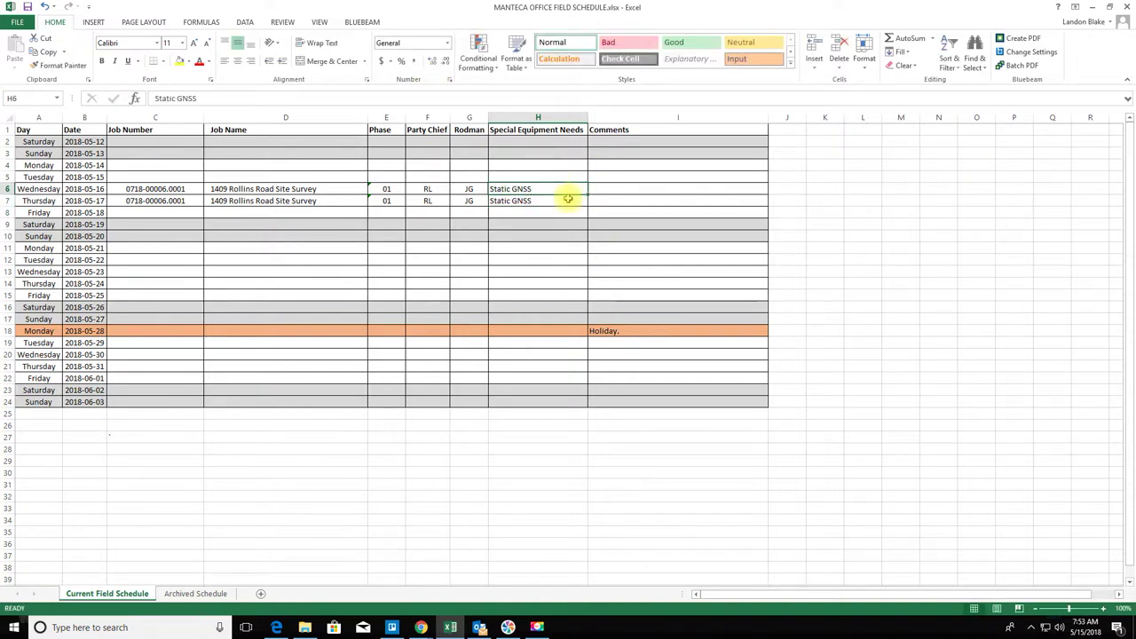
drag(569, 198, 569, 199)
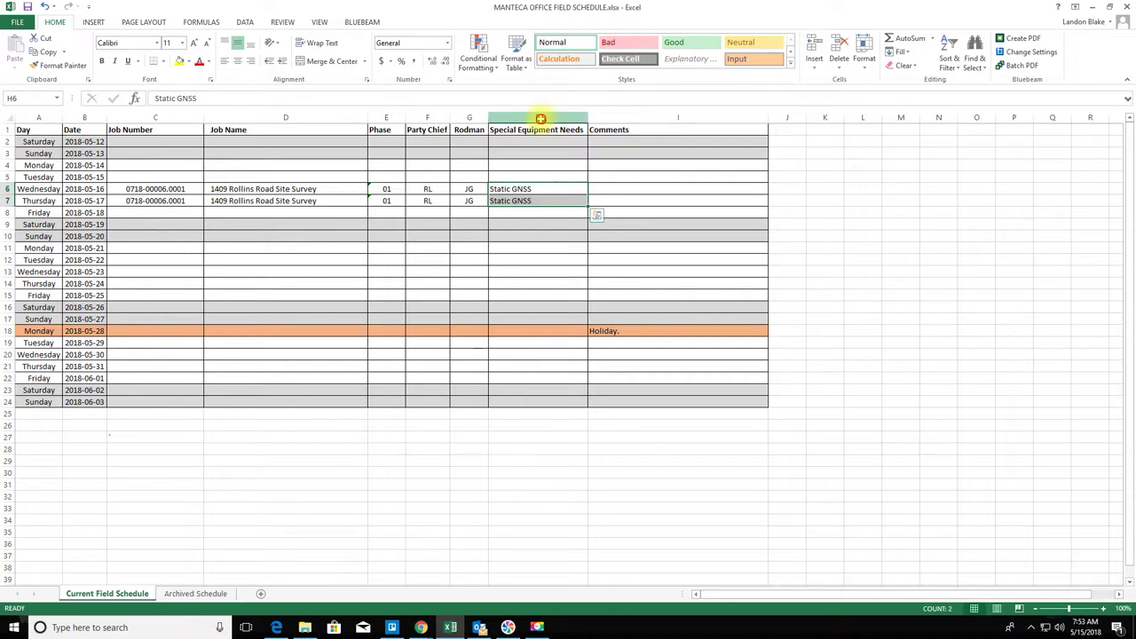
- Set column H (Special Equipment Needs) to Left (Indent) horizontal alignment with indent 1
right_click(540, 117)
click(582, 246)
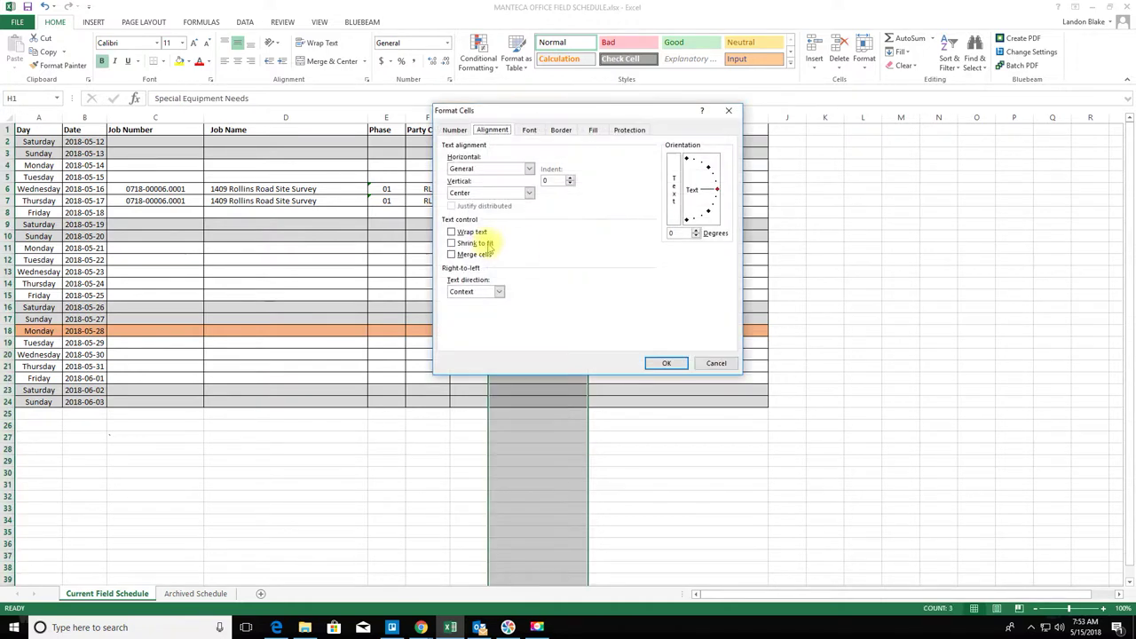
click(529, 168)
click(503, 187)
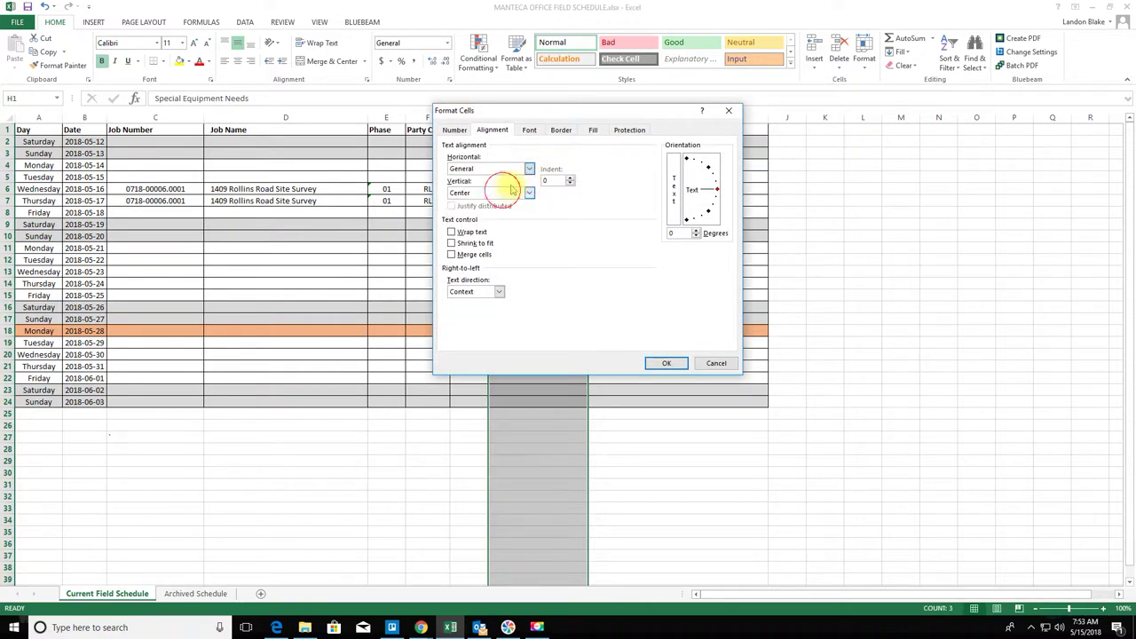
click(570, 177)
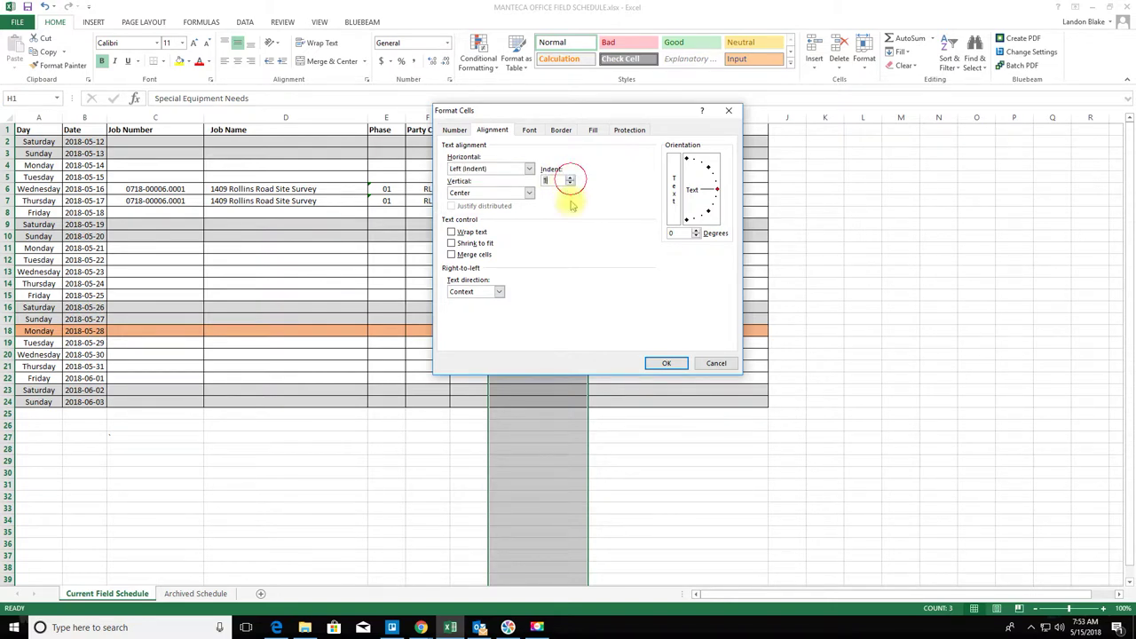
click(666, 363)
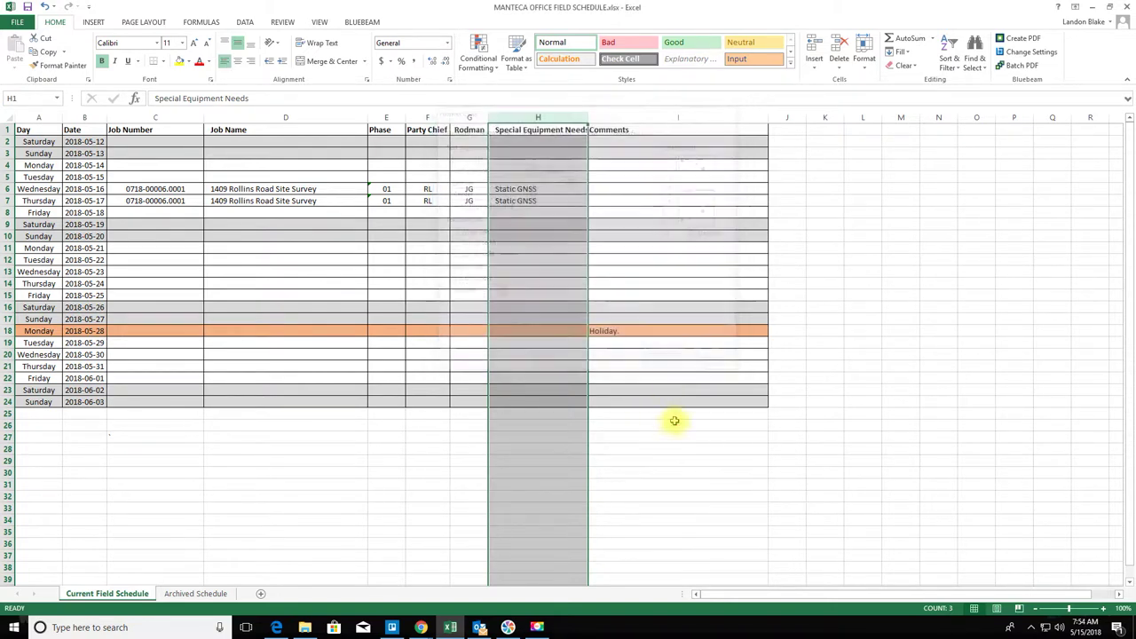
click(675, 425)
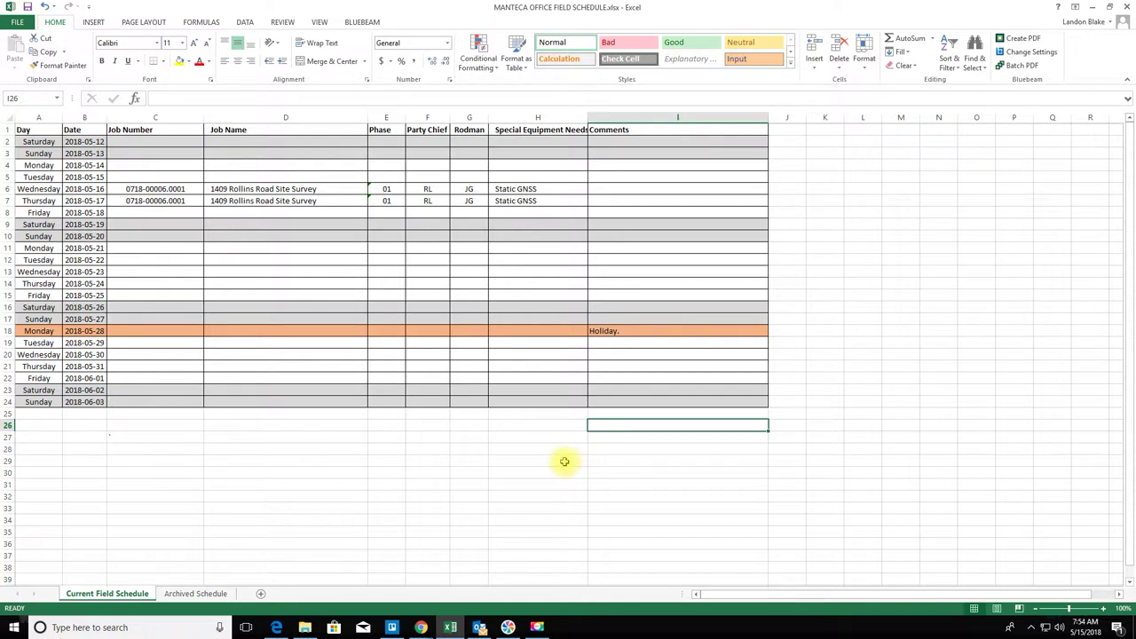
- Autofit column H to its header and select the two days' comment cells
double_click(590, 116)
click(653, 188)
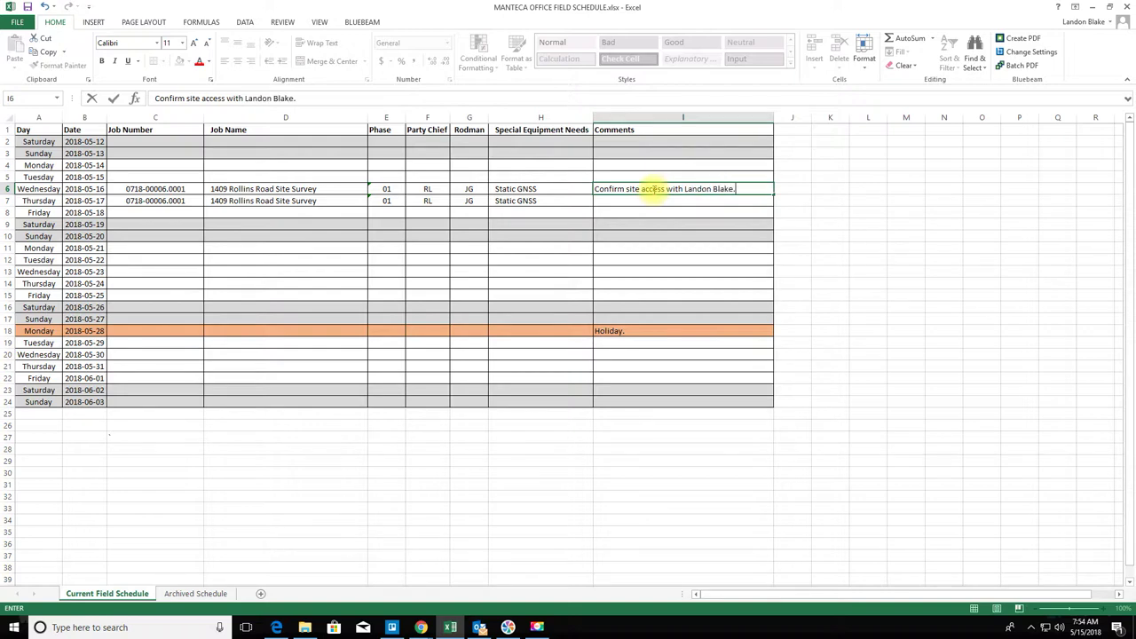
mouse_move(653, 189)
mouse_down()
mouse_move(662, 210)
mouse_move(649, 186)
mouse_move(662, 199)
mouse_up()
- Give the Comments column I Left (Indent) horizontal alignment with indent 1
click(663, 116)
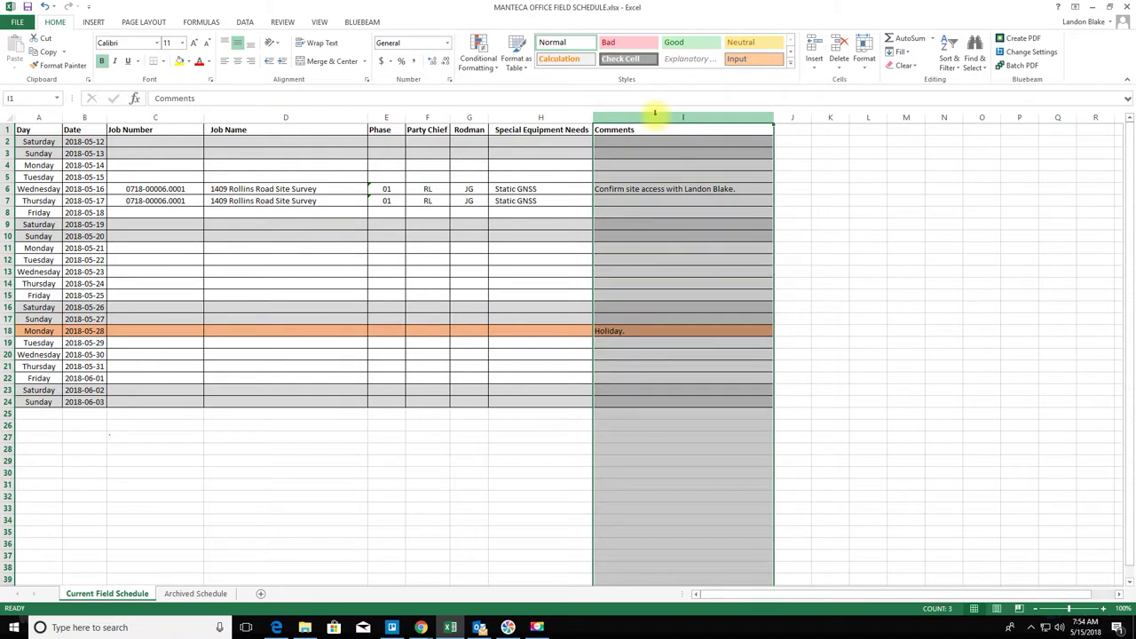
right_click(657, 116)
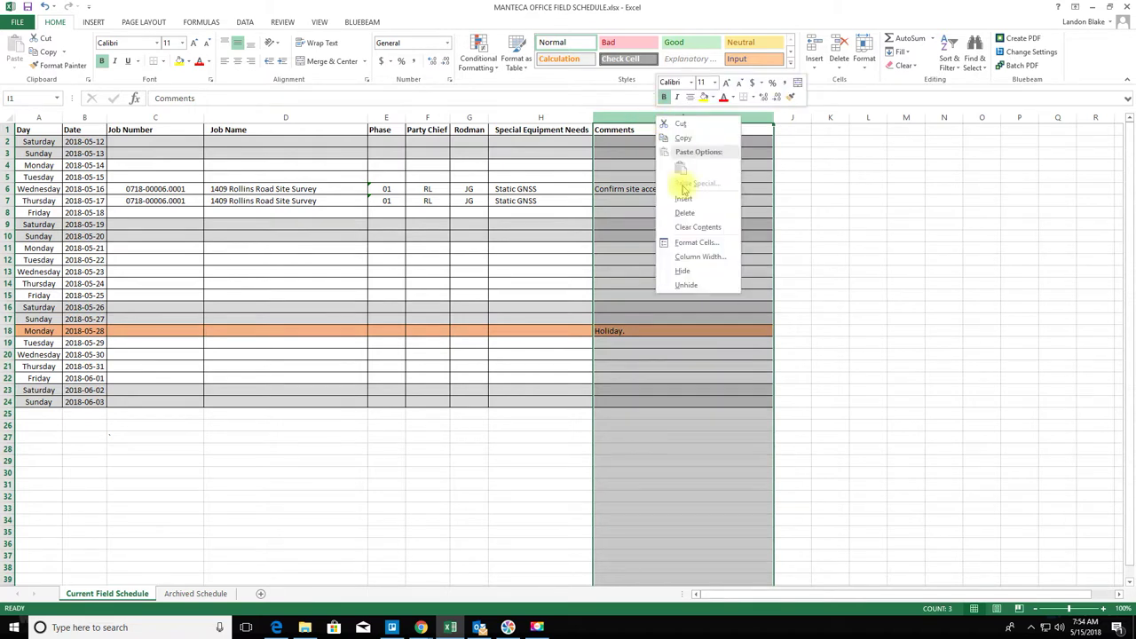
click(701, 243)
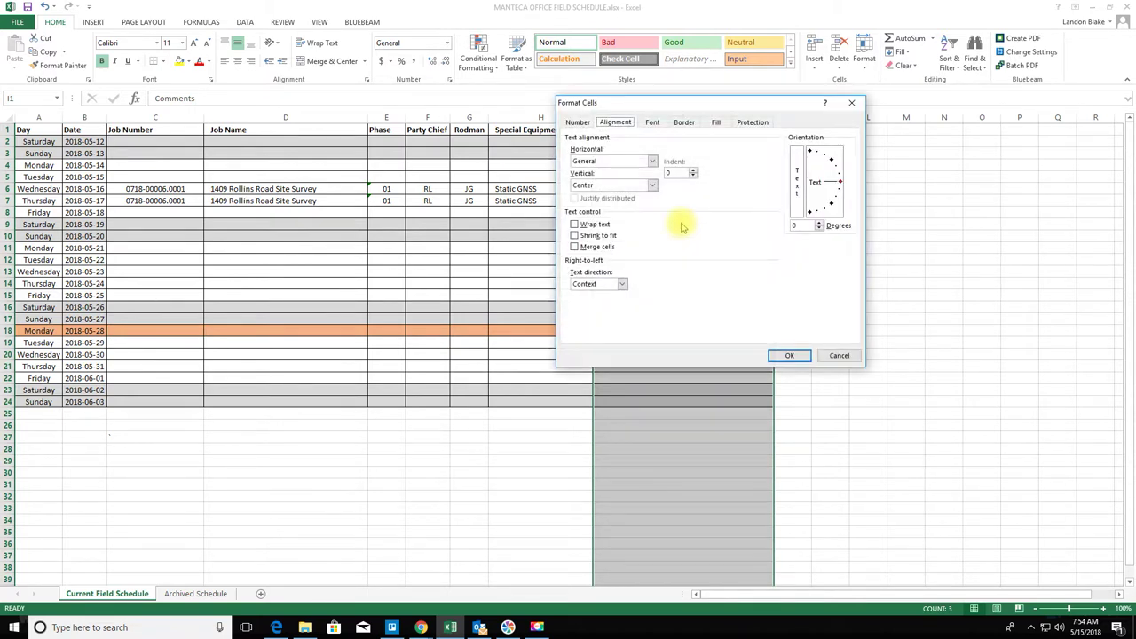
click(653, 161)
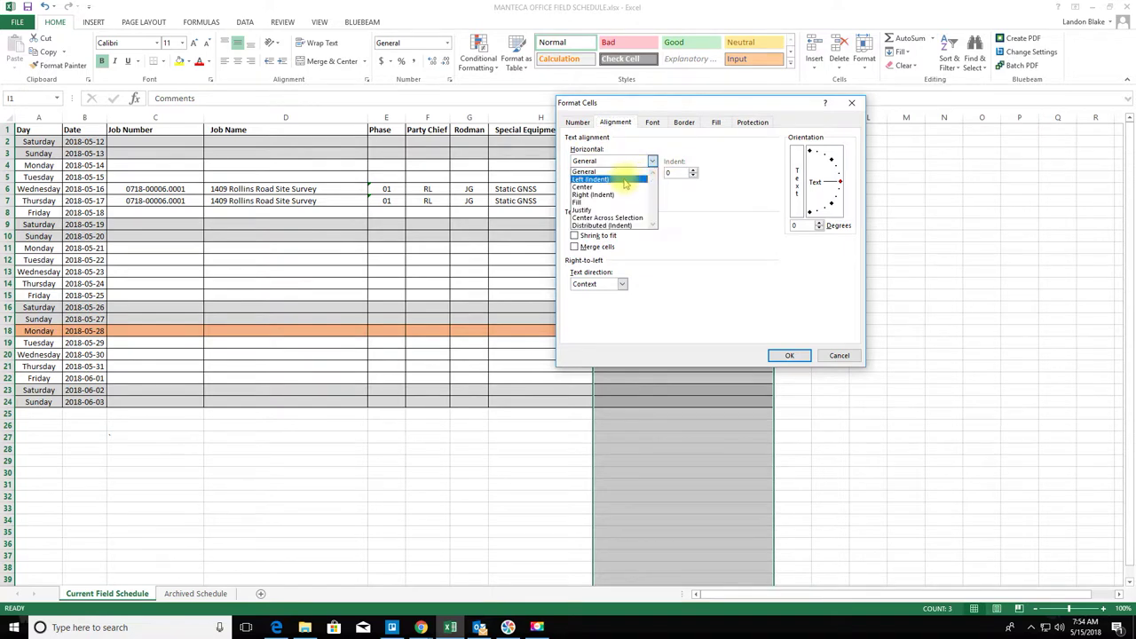
click(613, 177)
click(694, 170)
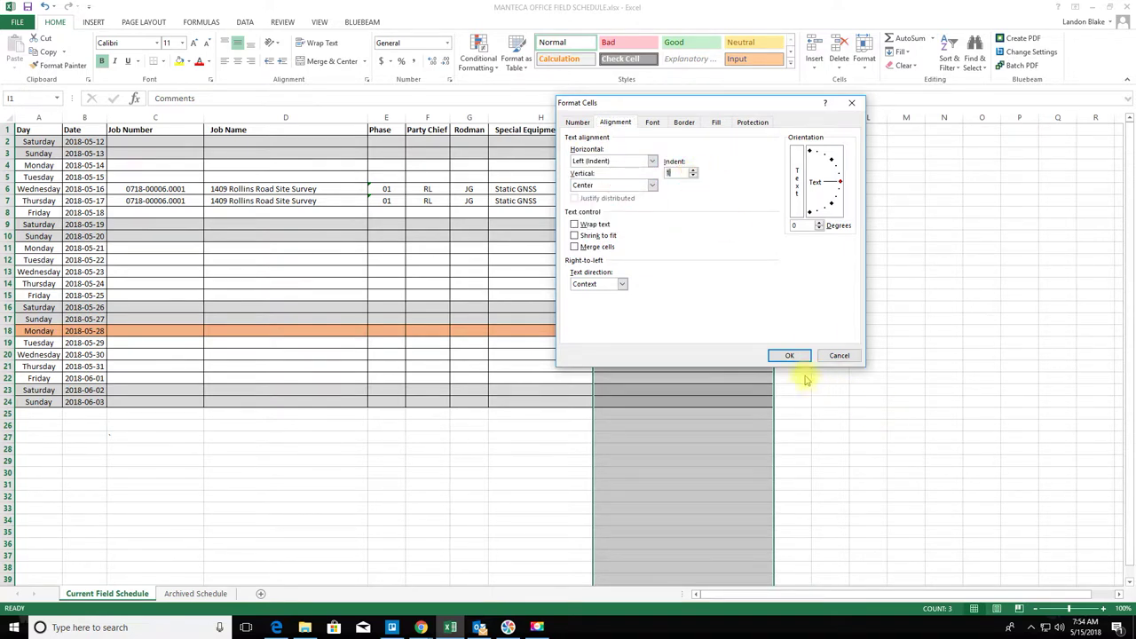
click(790, 356)
click(852, 426)
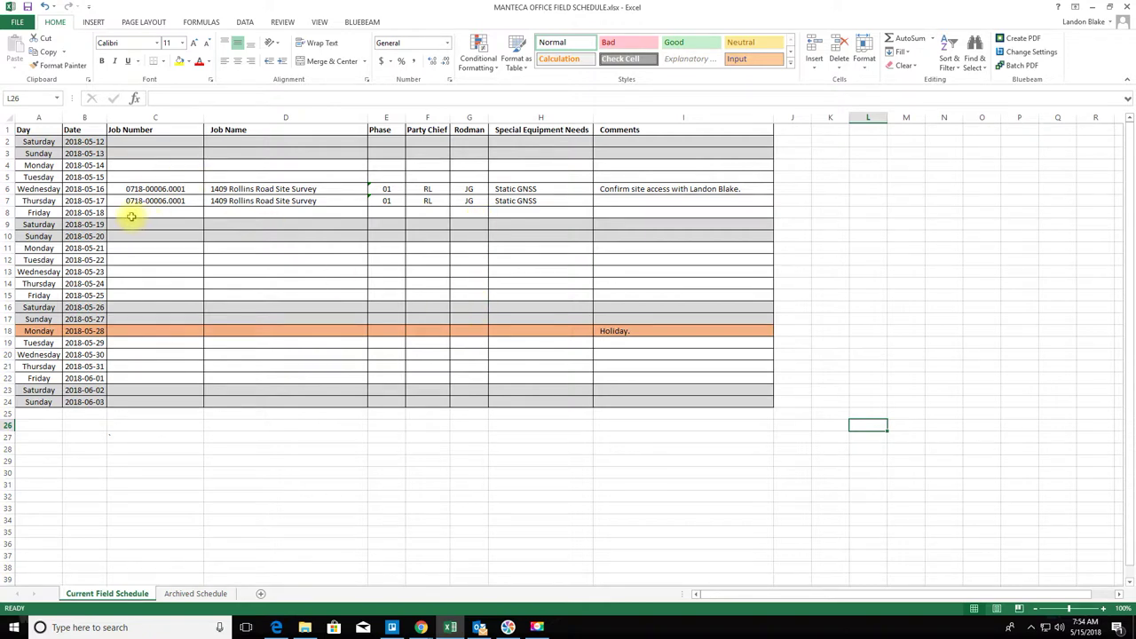
click(131, 215)
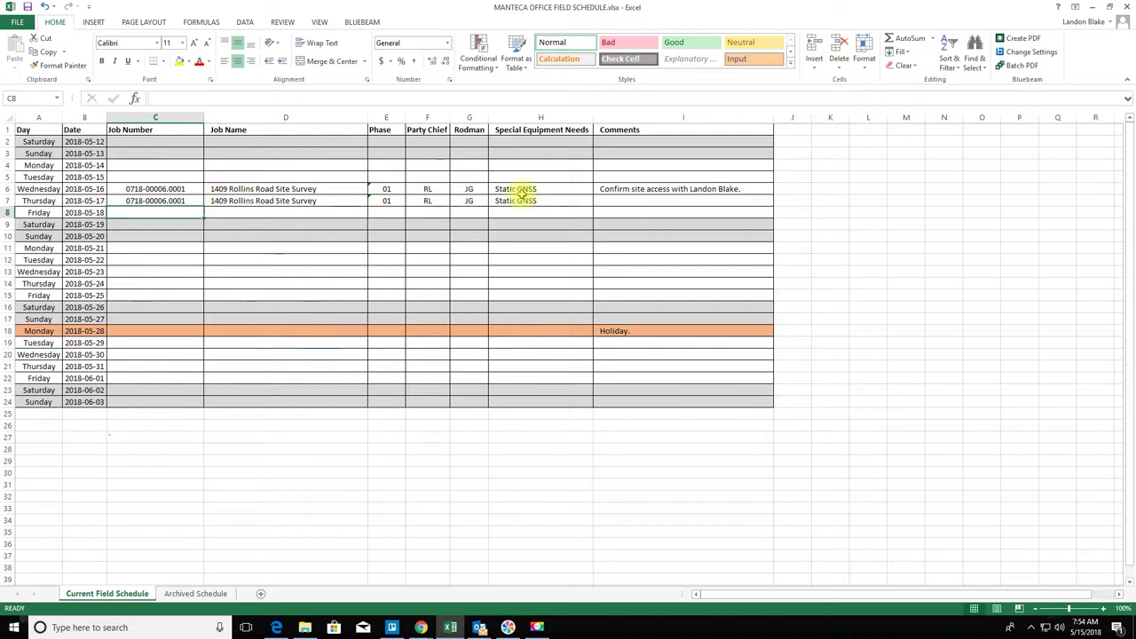
- Insert a blank row 8 between Thursday 2018-05-17 and Friday 2018-05-18
right_click(6, 213)
click(49, 295)
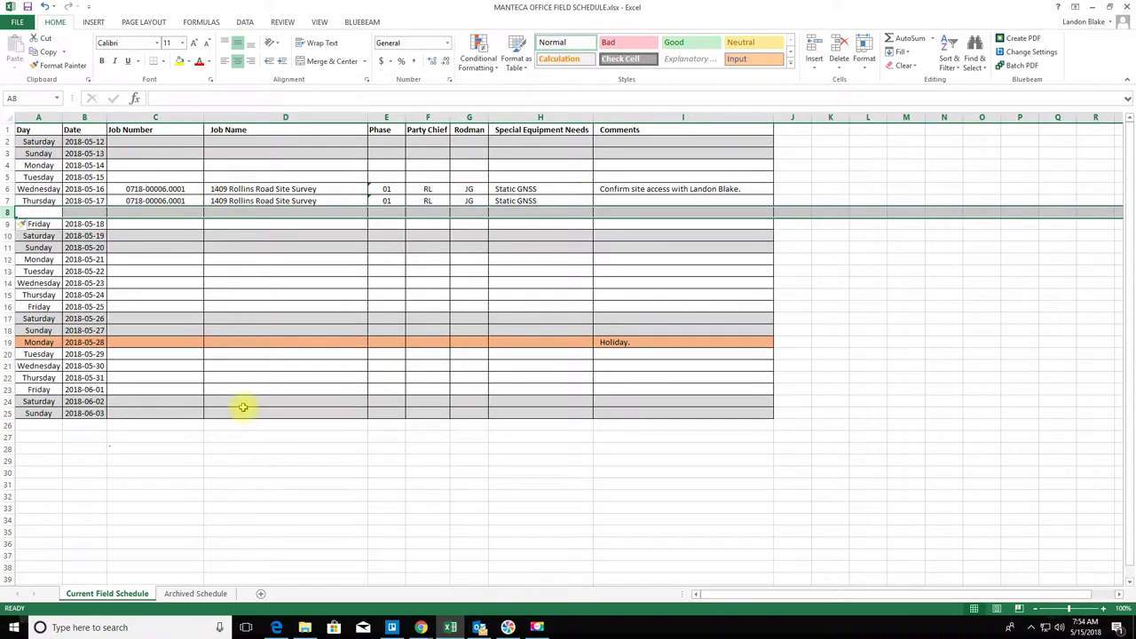
drag(278, 497, 279, 485)
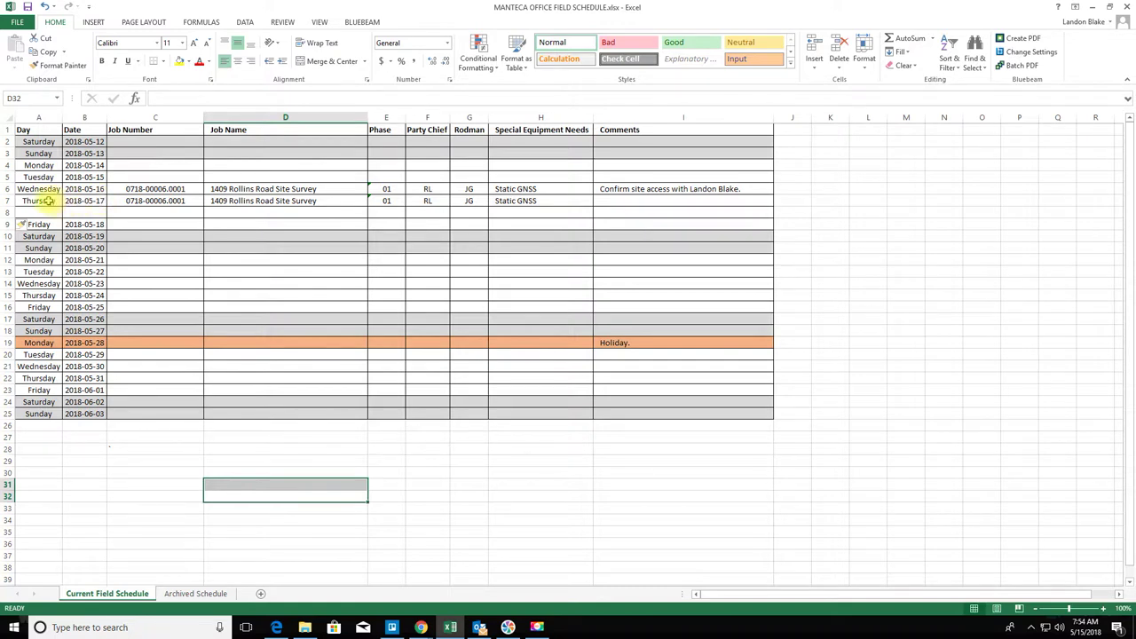
click(44, 201)
click(116, 213)
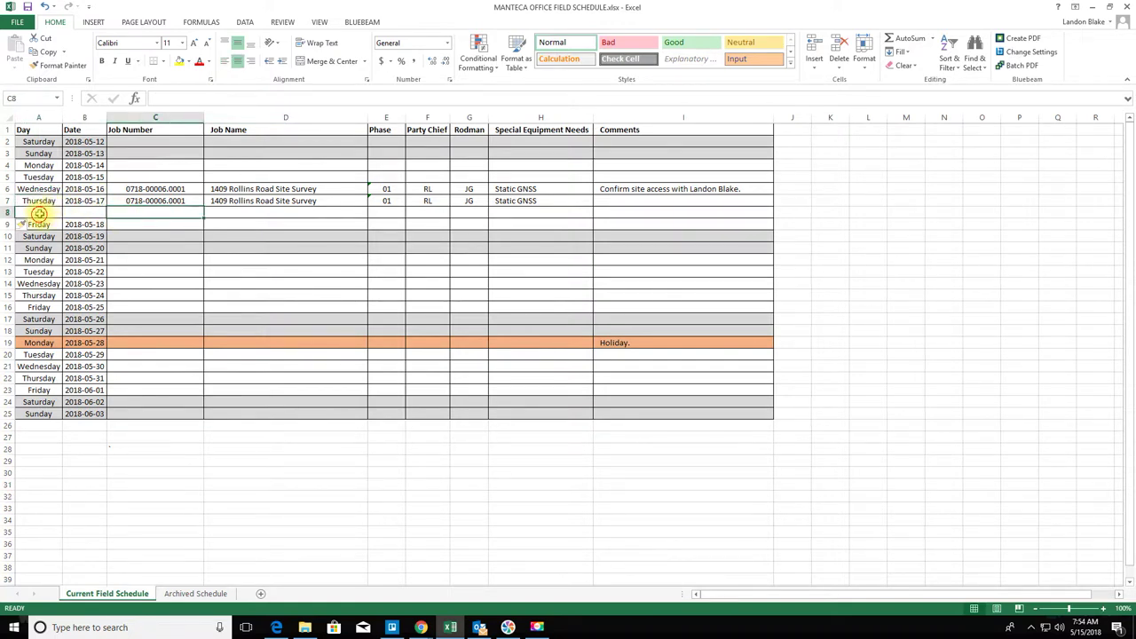
drag(40, 213, 78, 216)
click(246, 434)
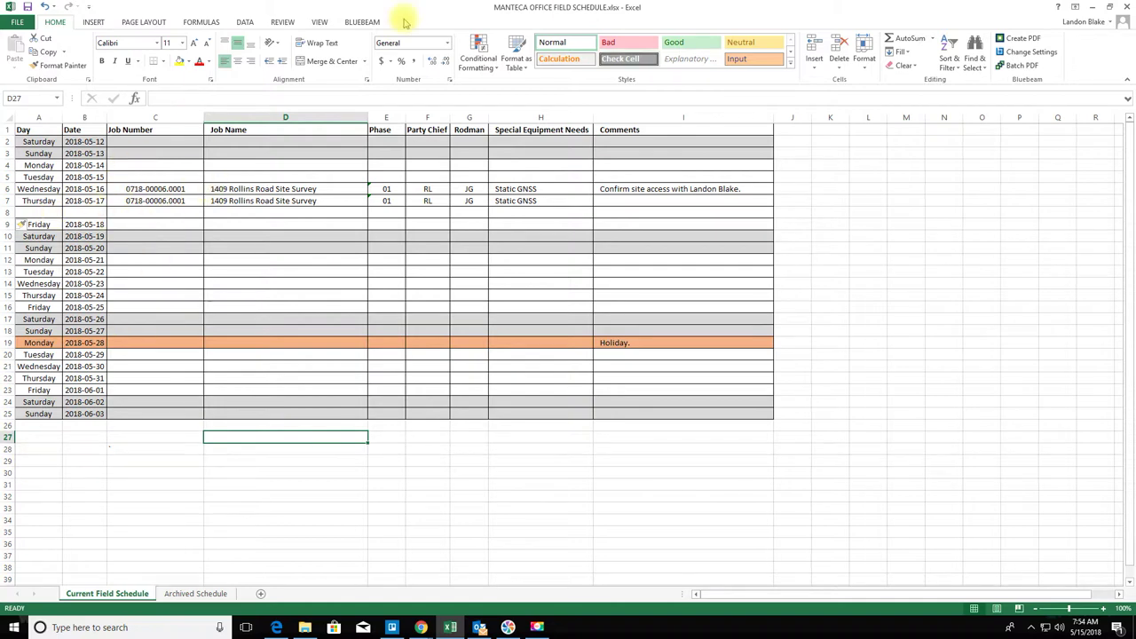
click(152, 211)
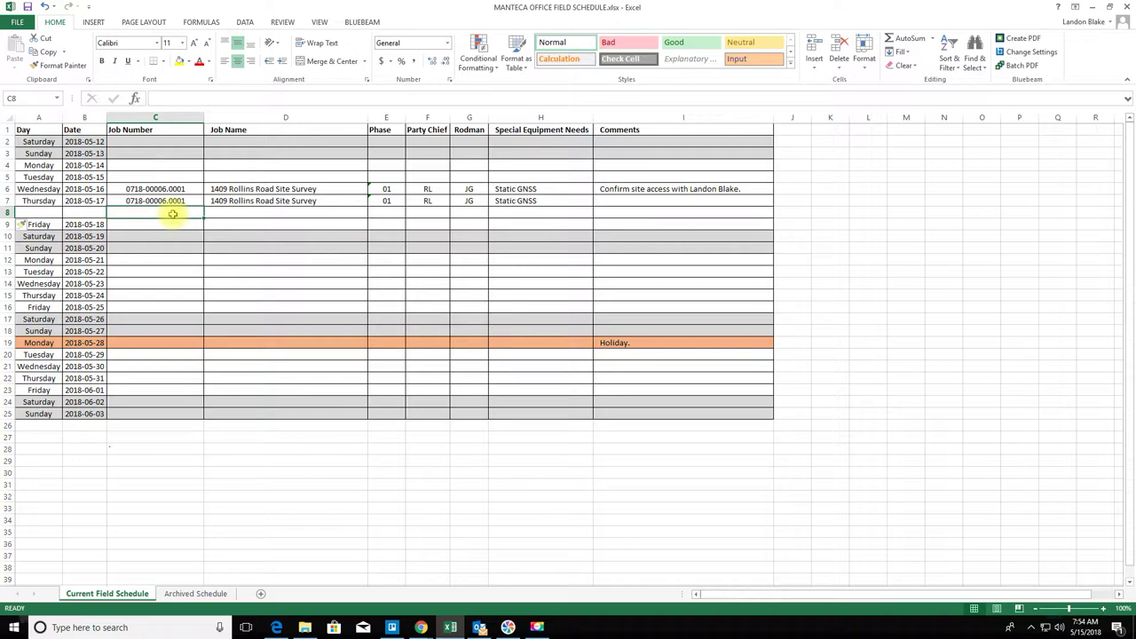
text(0718-00007.0001)
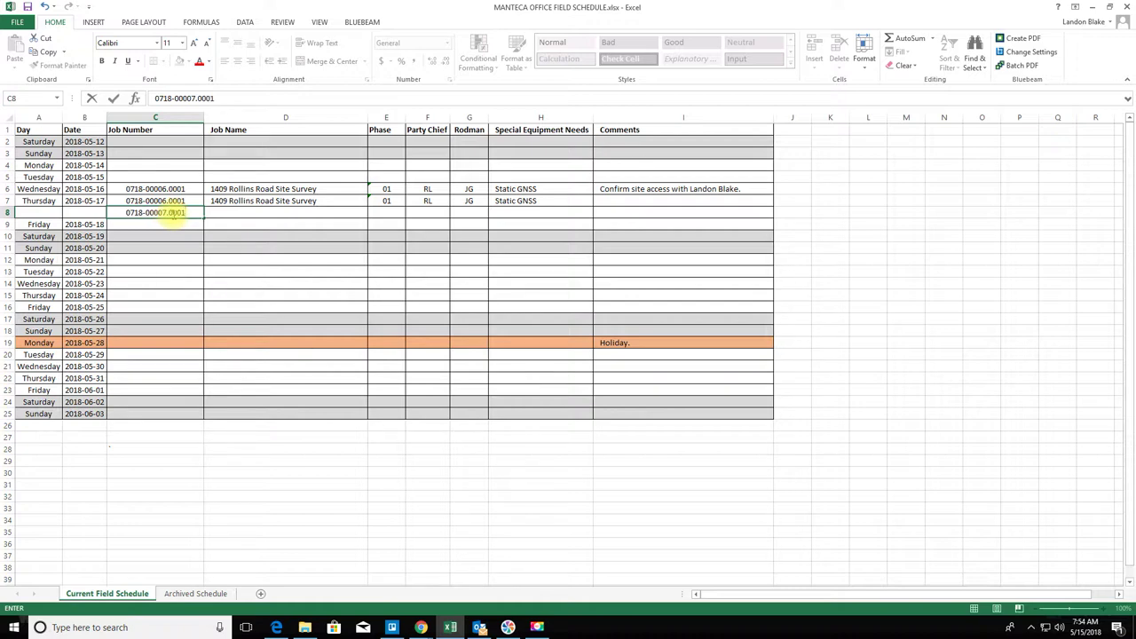
key(Tab)
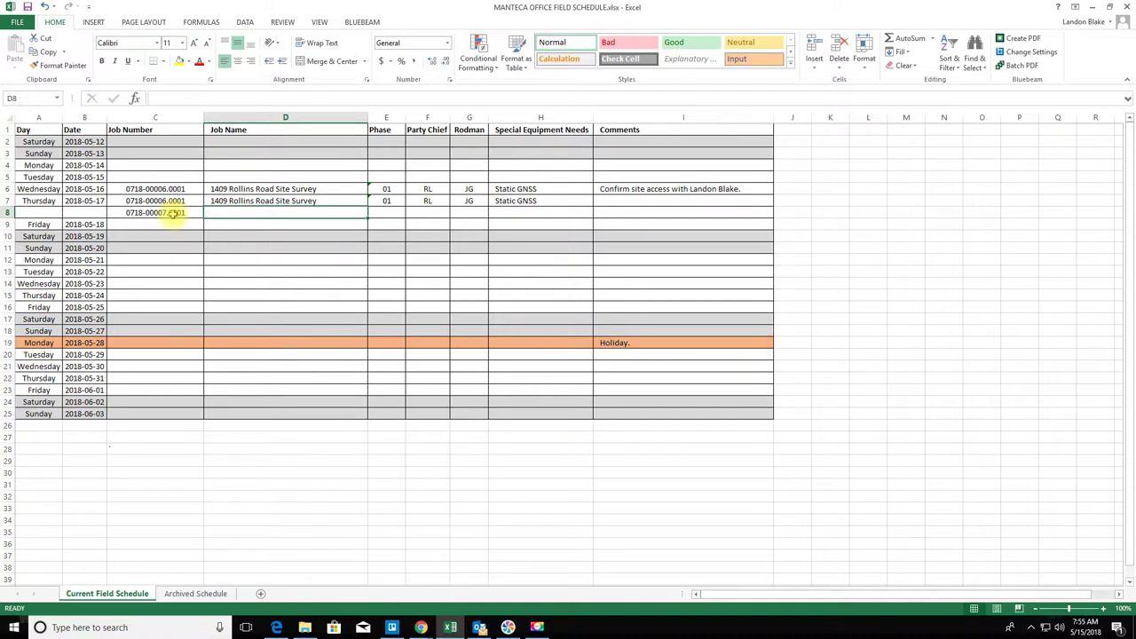
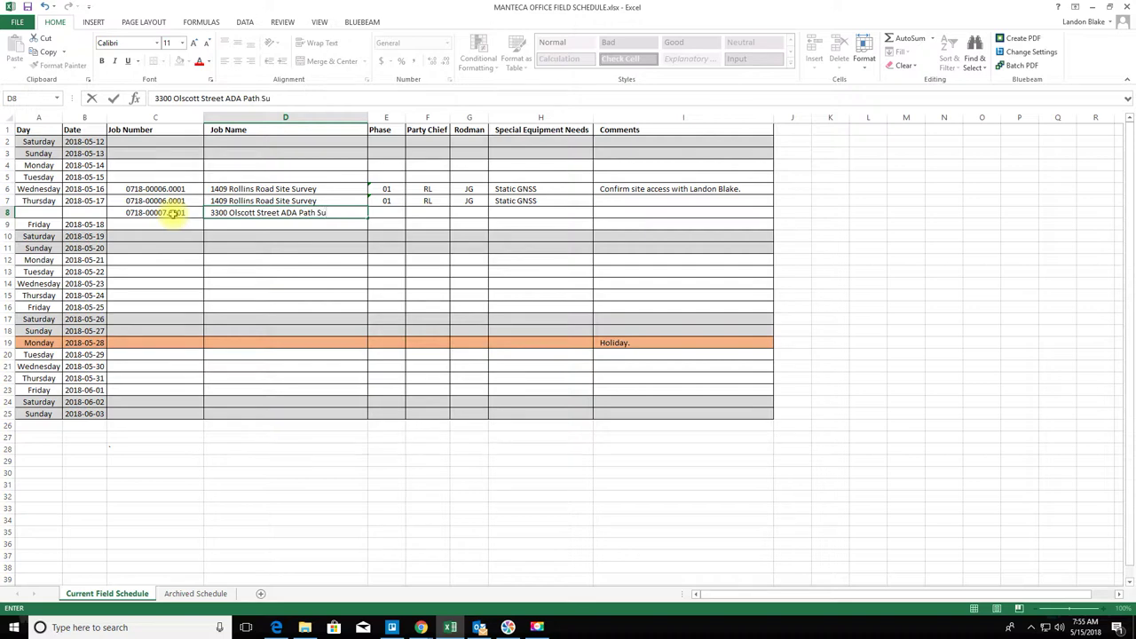
key(Return)
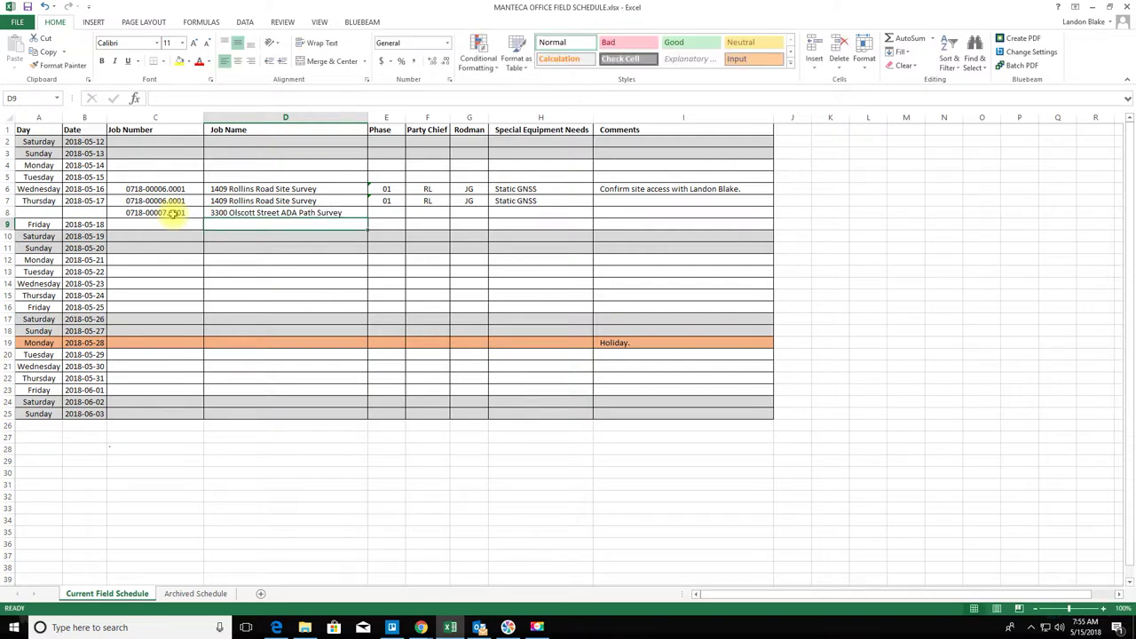
click(396, 211)
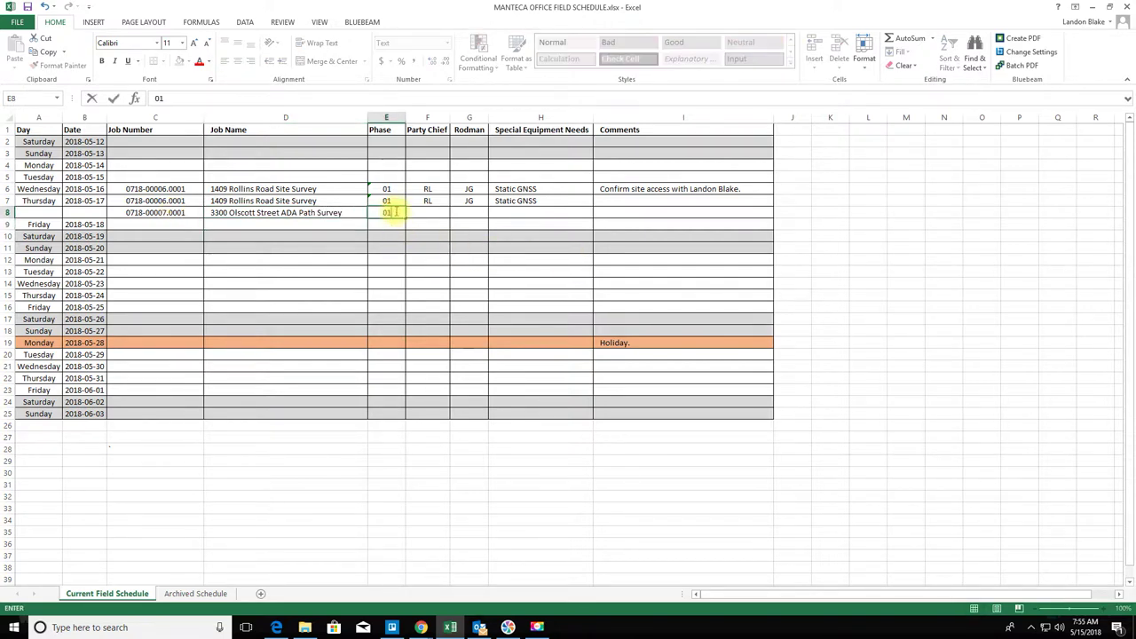
key(Tab)
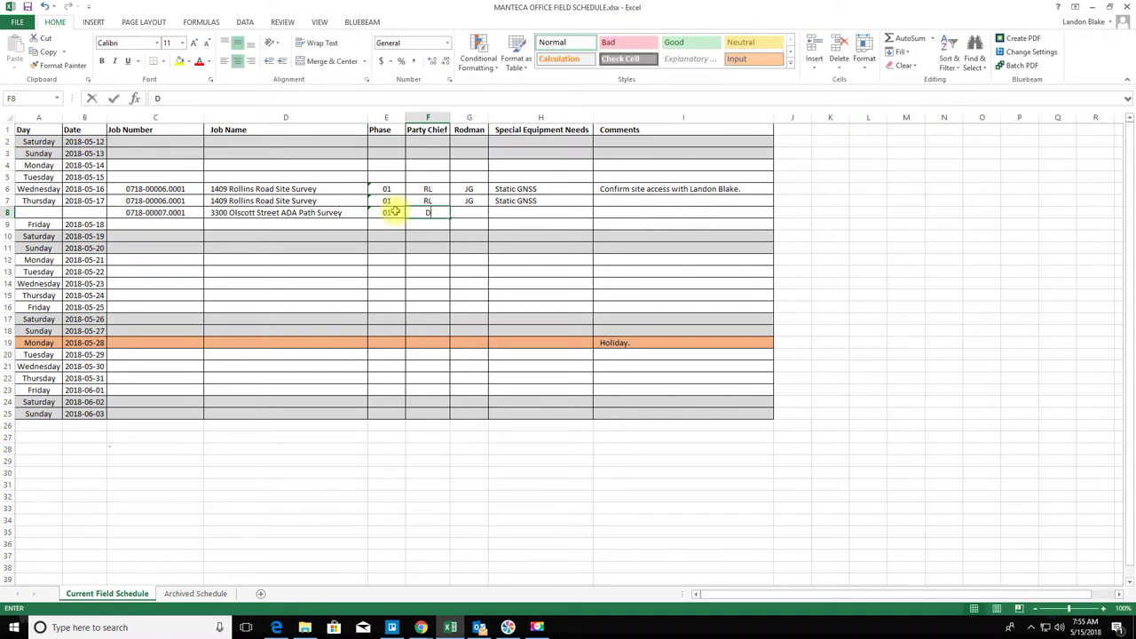
- Set party chief DL and Terrestrial Laser Scanner equipment for row 8 and Friday's row 9
text(DL)
key(Tab)
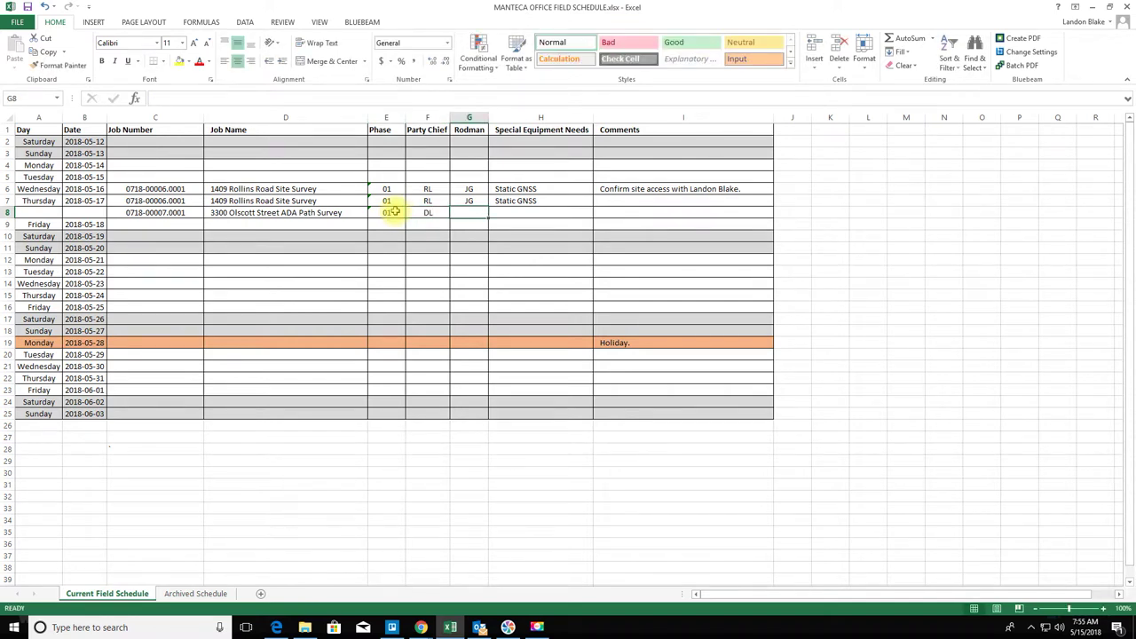
key(Tab)
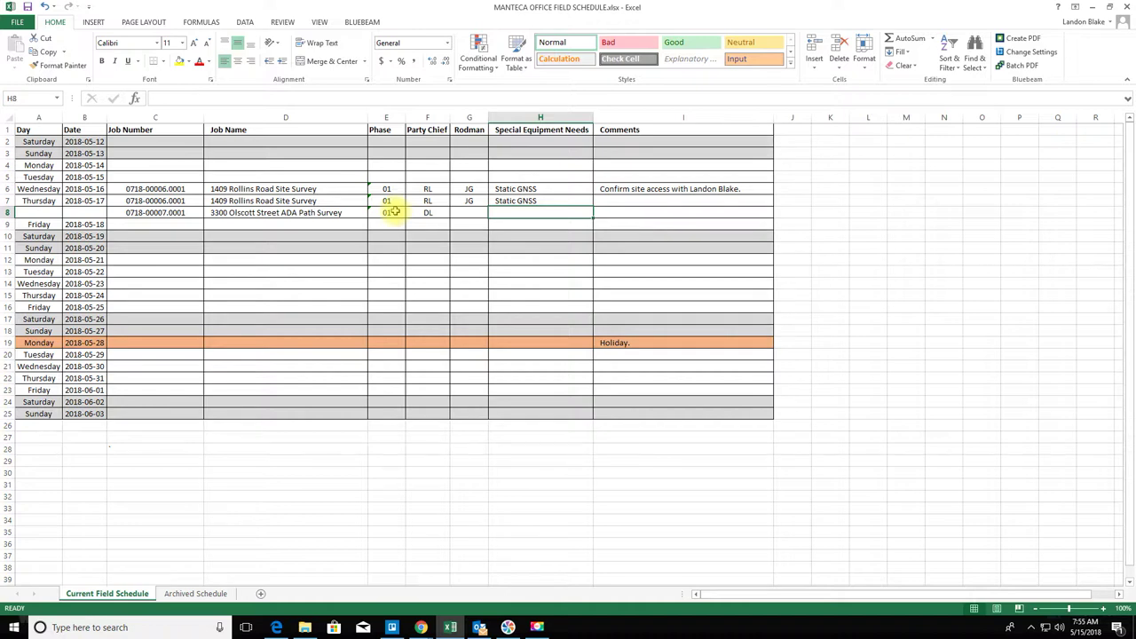
text(Terrestrial Laser S)
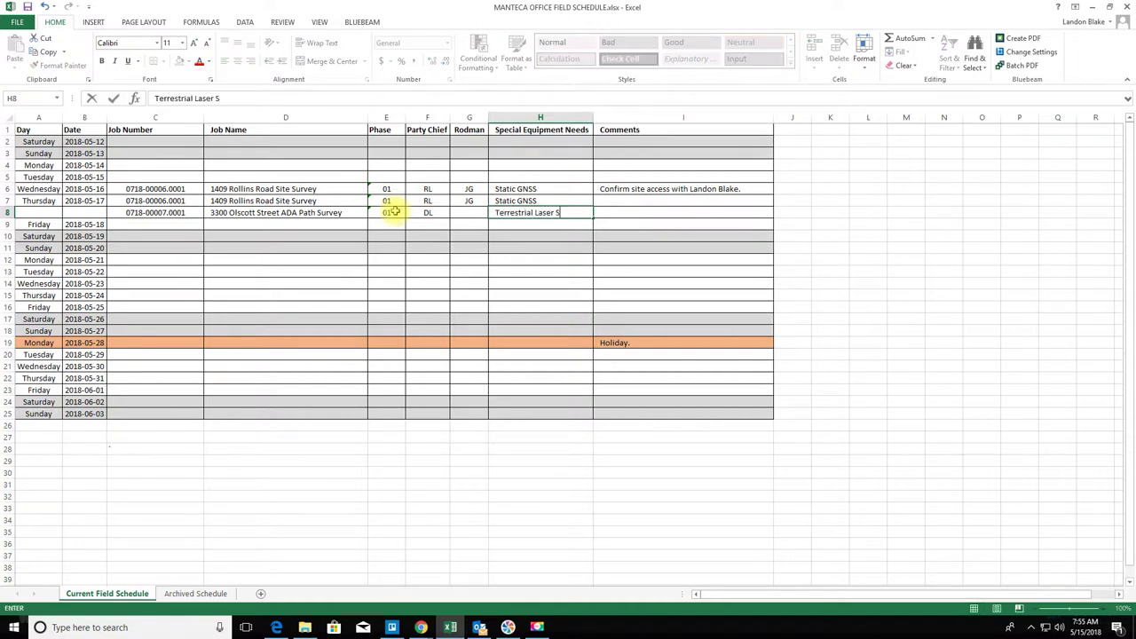
text(canner)
key(Return)
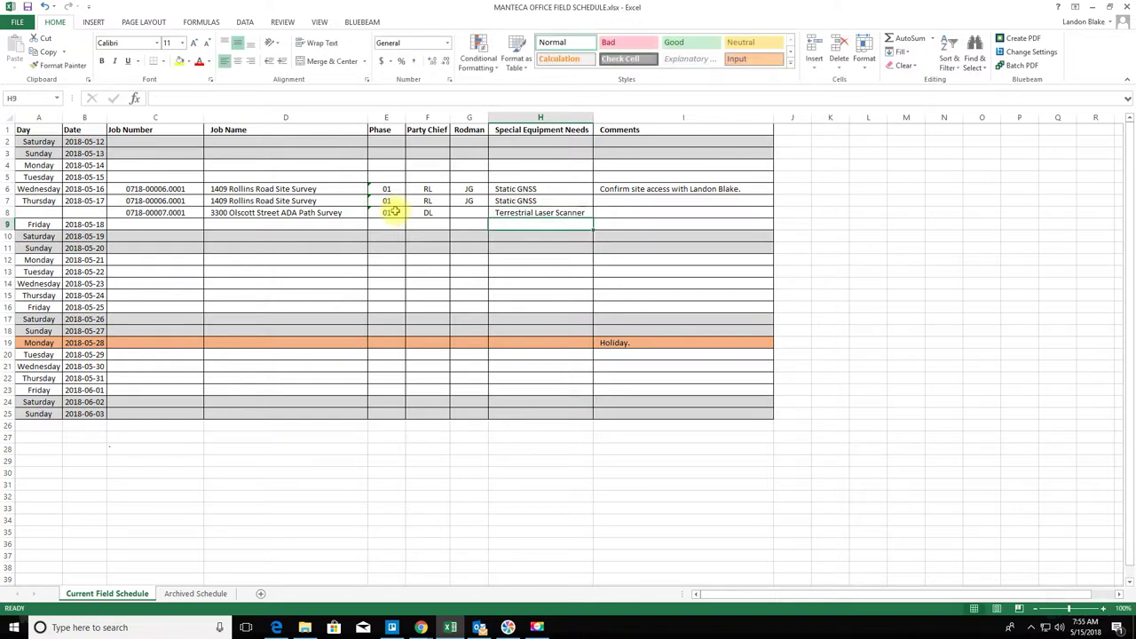
text(Terrestrial Laser Scanner)
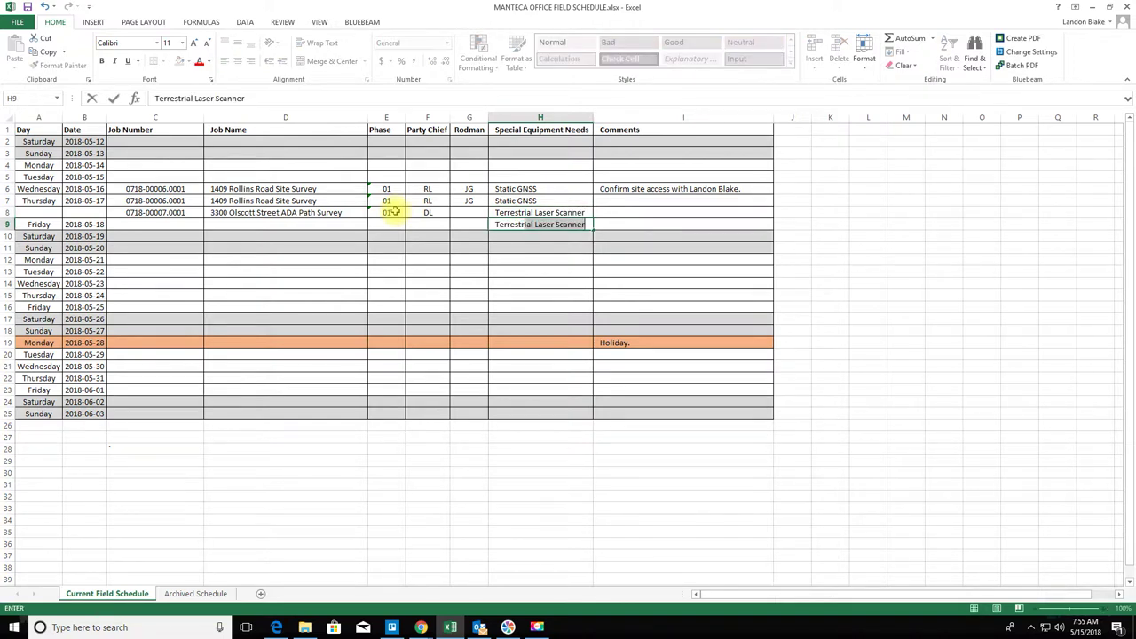
key(Return)
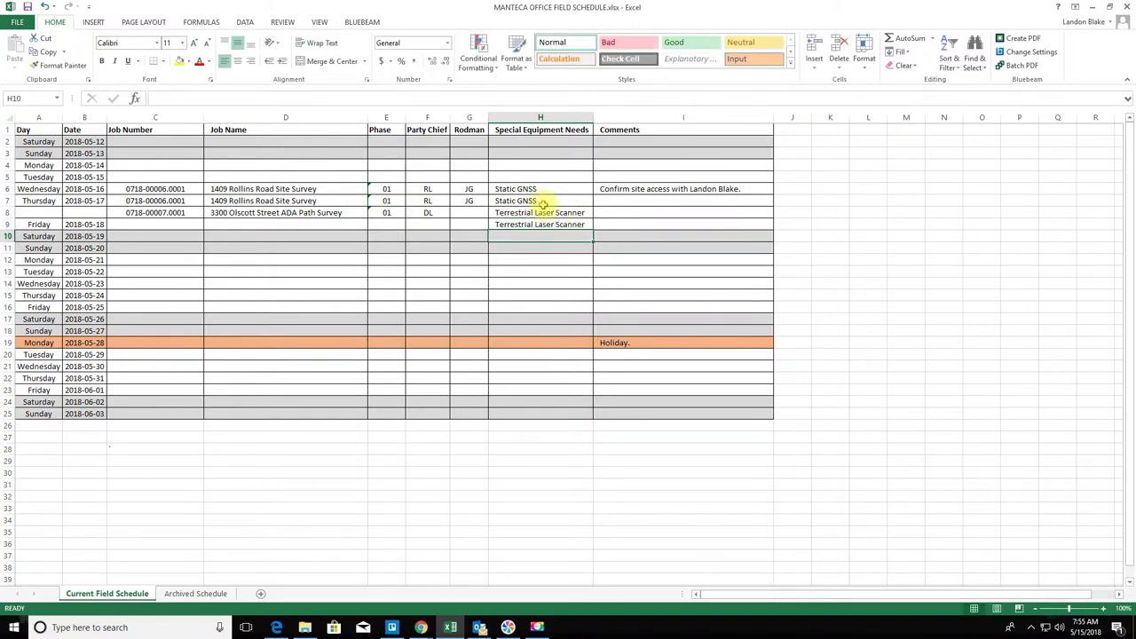
- Append /UAV to the Static GNSS entries in H6 and H7
double_click(547, 188)
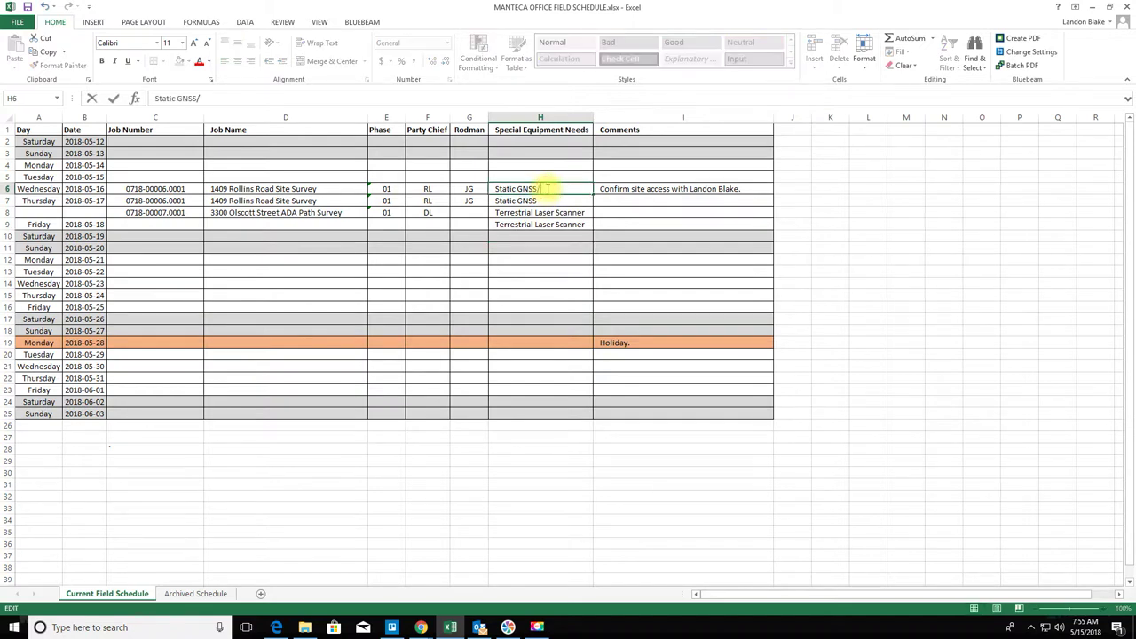
text(/UAV)
key(Return)
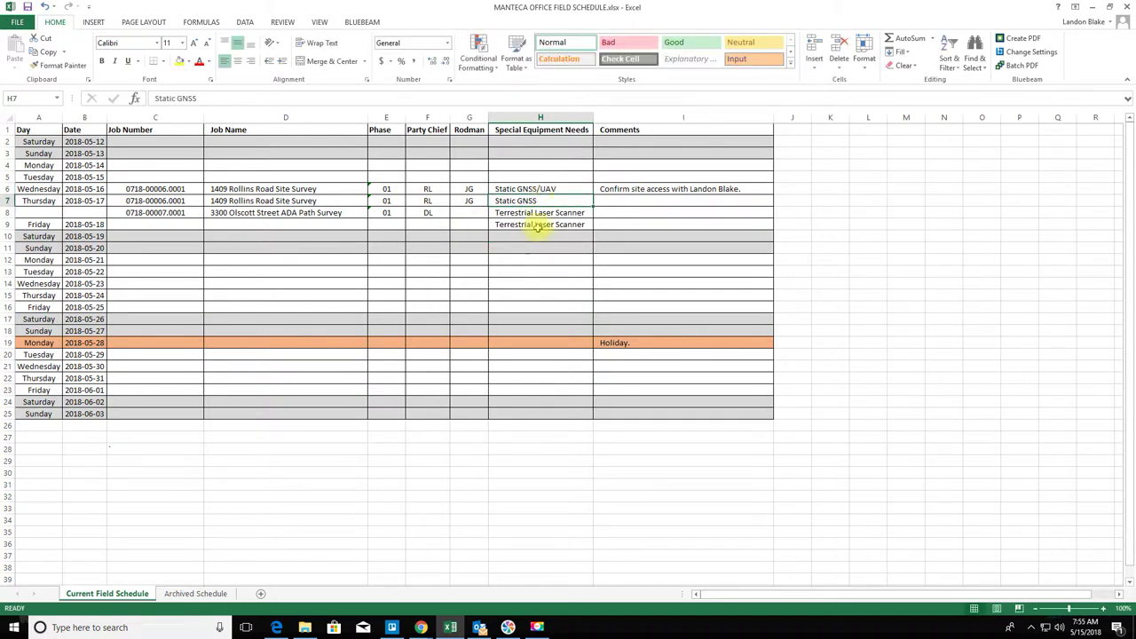
double_click(542, 200)
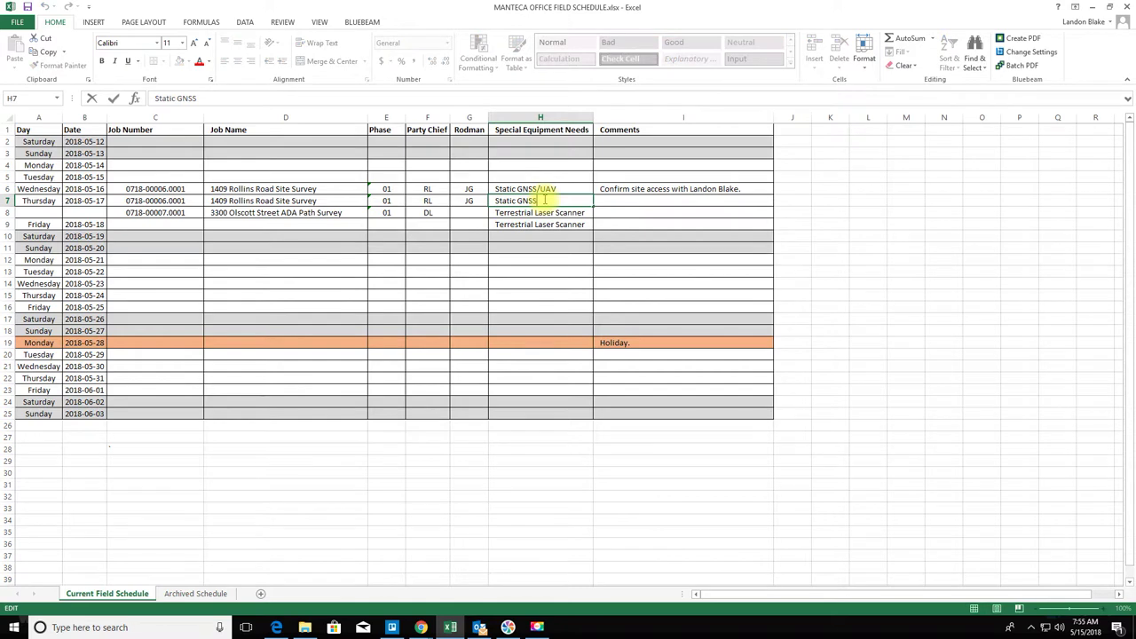
text(/UAV)
key(Return)
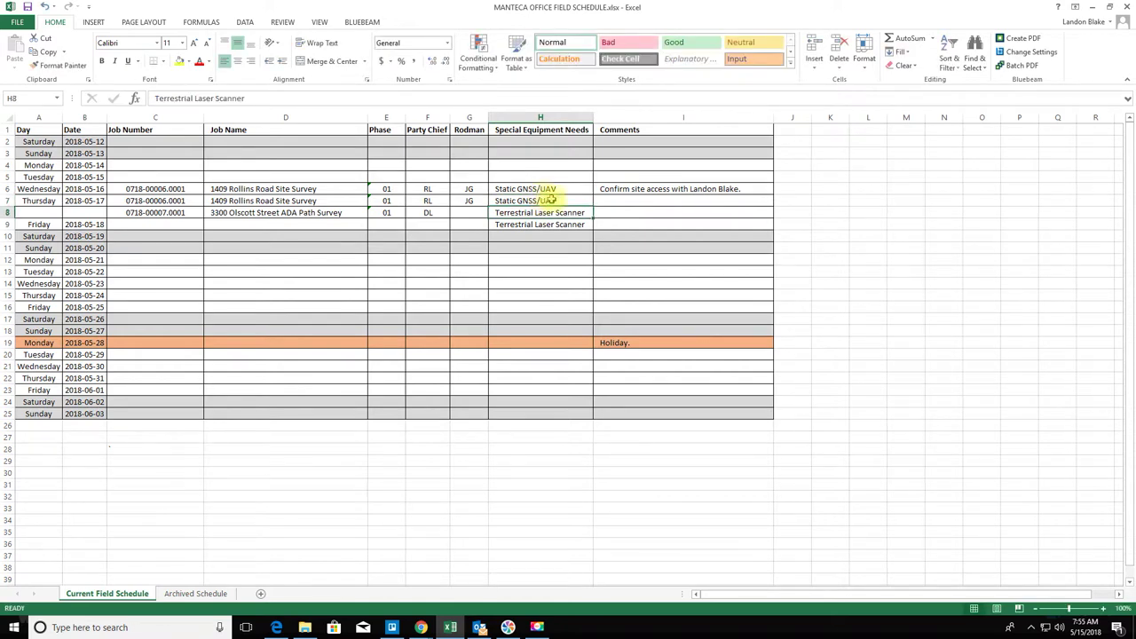
- Widen column H, append /UAV to the laser scanner entries in H8 and H9, and start I8's arrival comment
drag(593, 117, 646, 118)
double_click(616, 213)
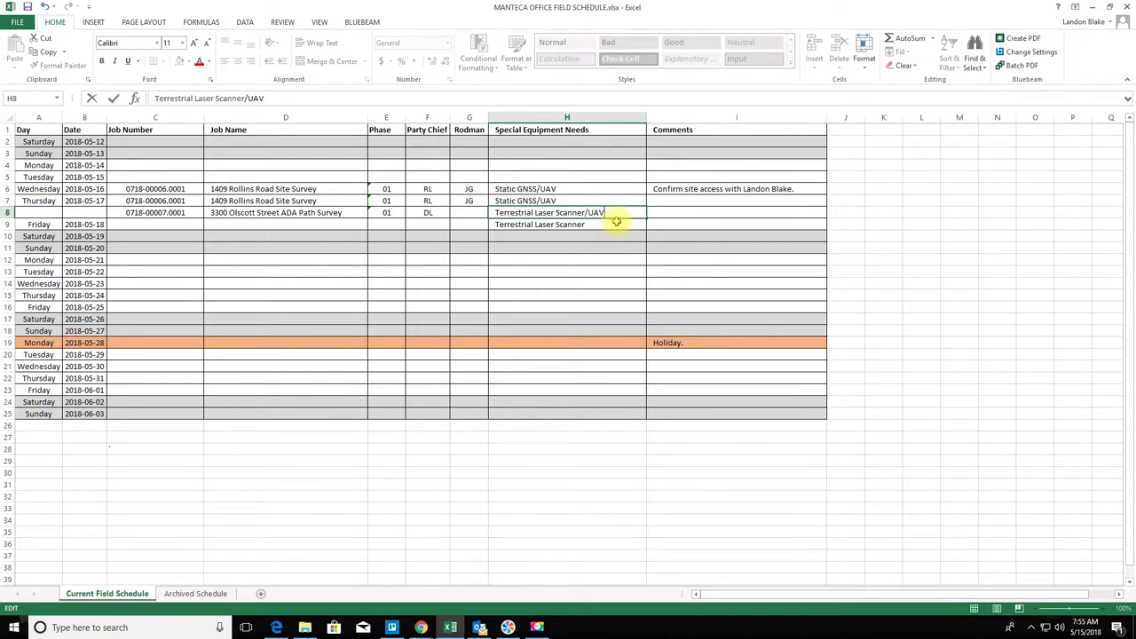
key(Return)
double_click(616, 223)
text(/UAV)
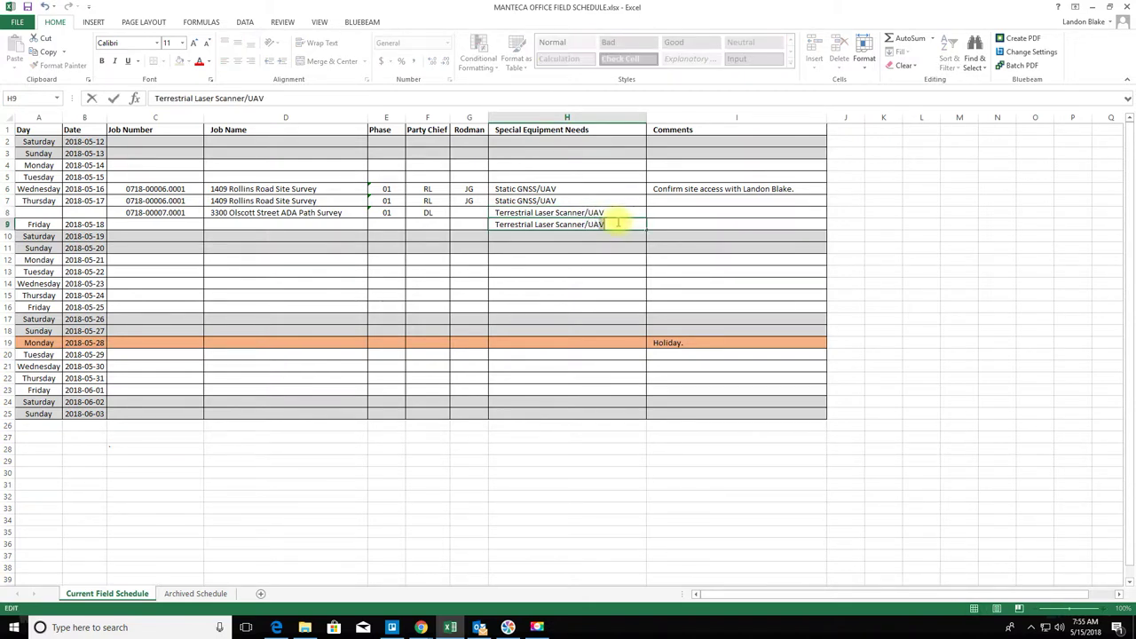
key(Return)
click(665, 213)
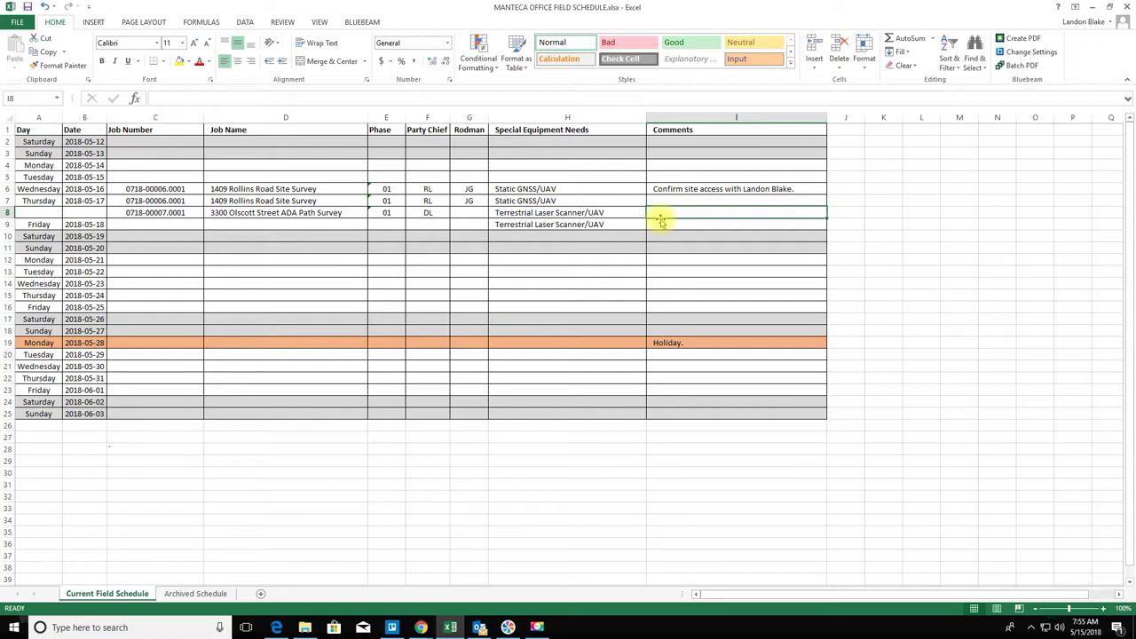
text(MG)
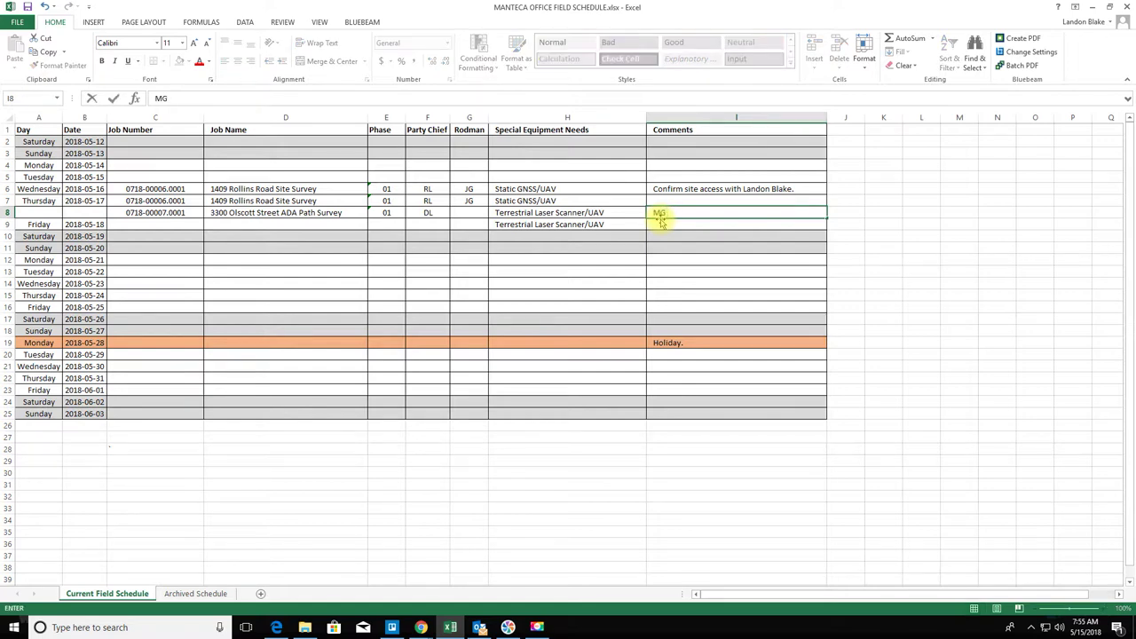
text( will be arriving from SoCal at lun)
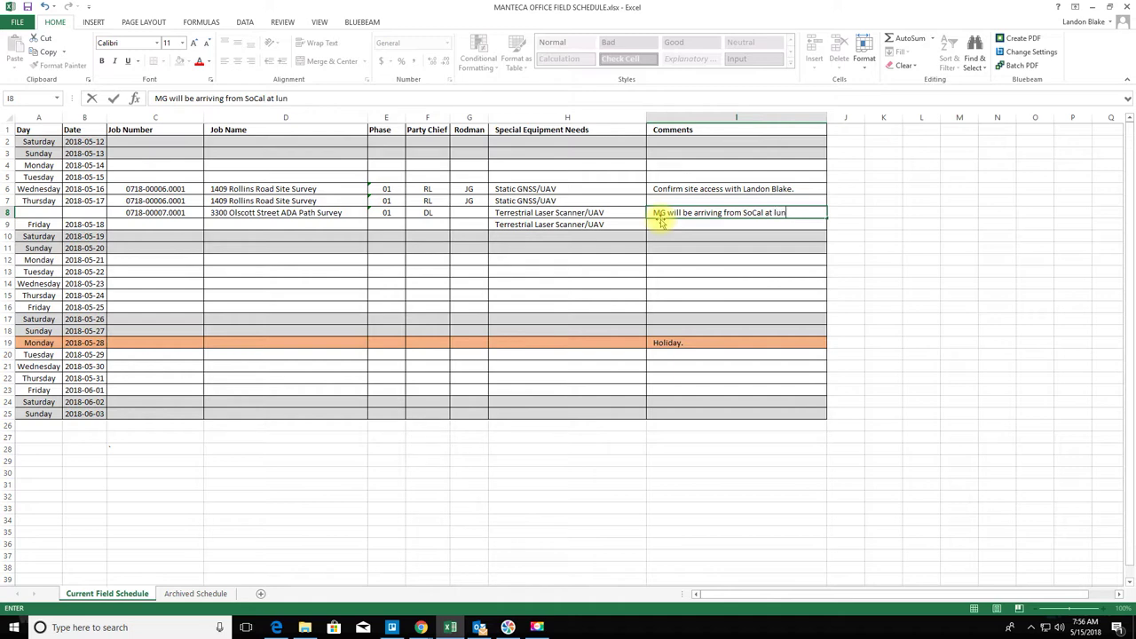
- Finish the SoCal lunchtime arrival comment in I8, autofit column I, and add I9's laser-scanning assistance comment
text(.)
key(Return)
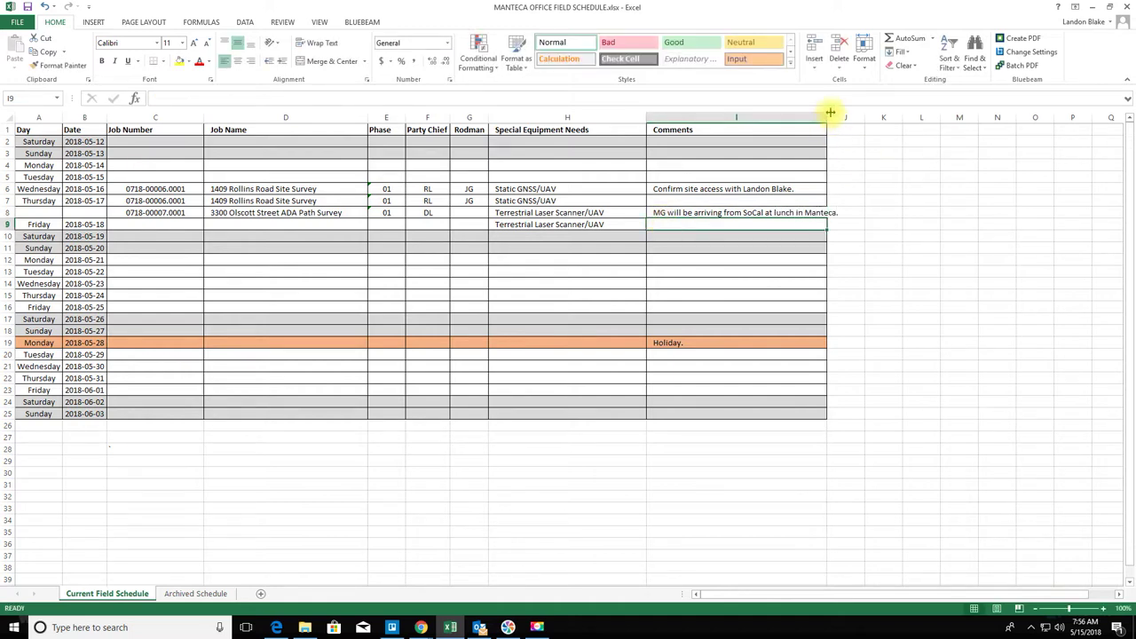
double_click(828, 115)
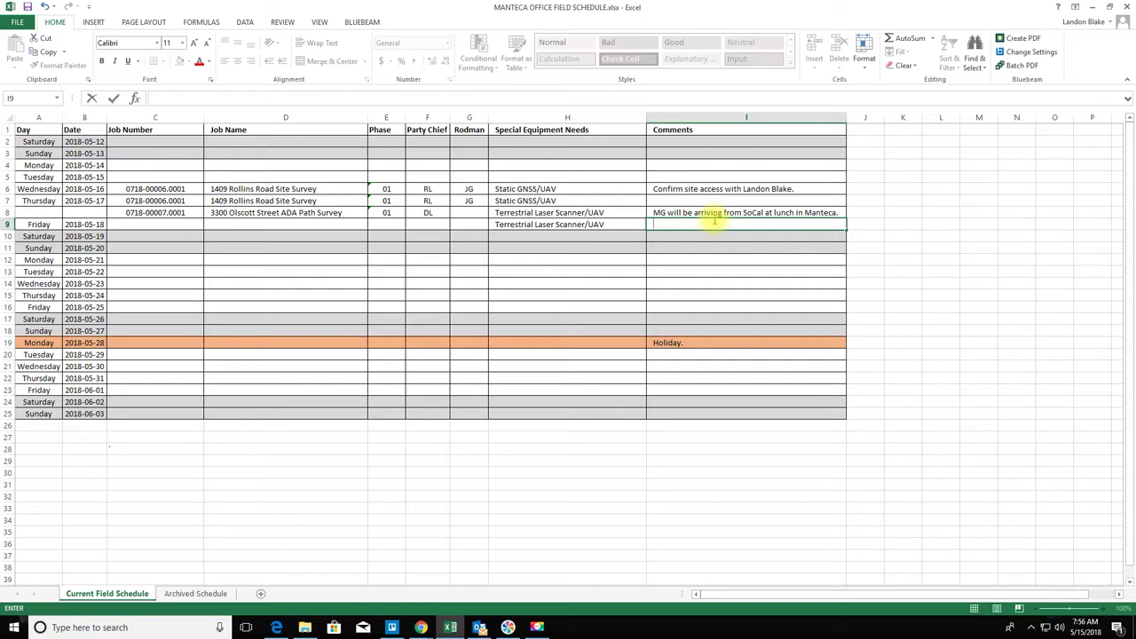
text(MG will be arriving from SoCal at lunch in Manteca.)
text(on)
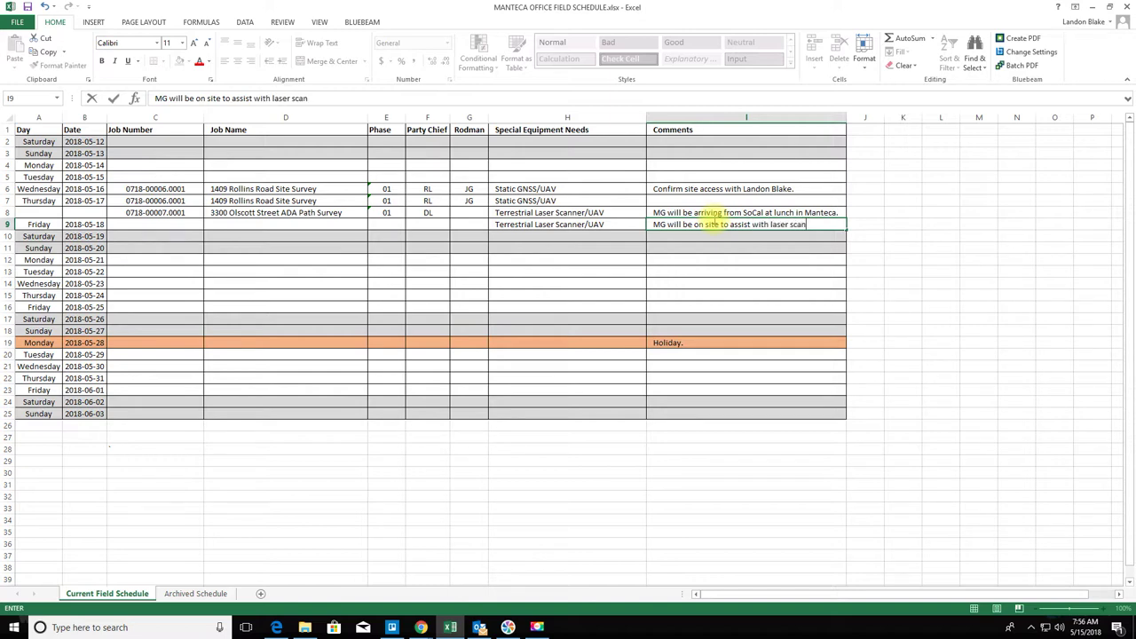
text(.)
key(Return)
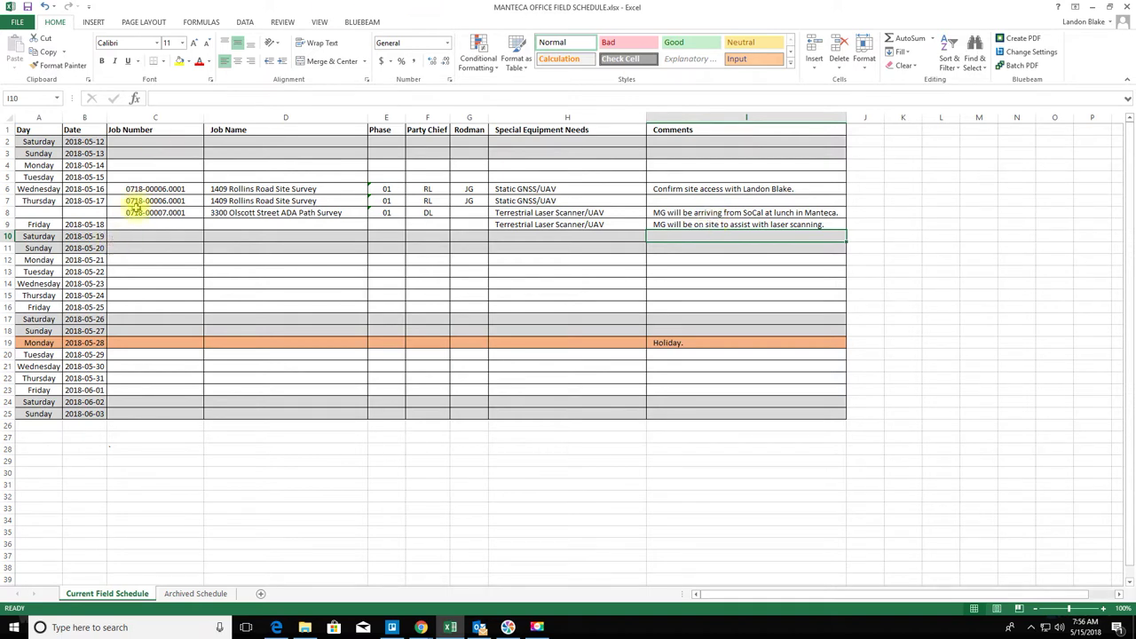
drag(131, 216, 248, 214)
- Copy the Olscott job number and name into row 9, with phase 01 and party chief DL
key(ctrl+c)
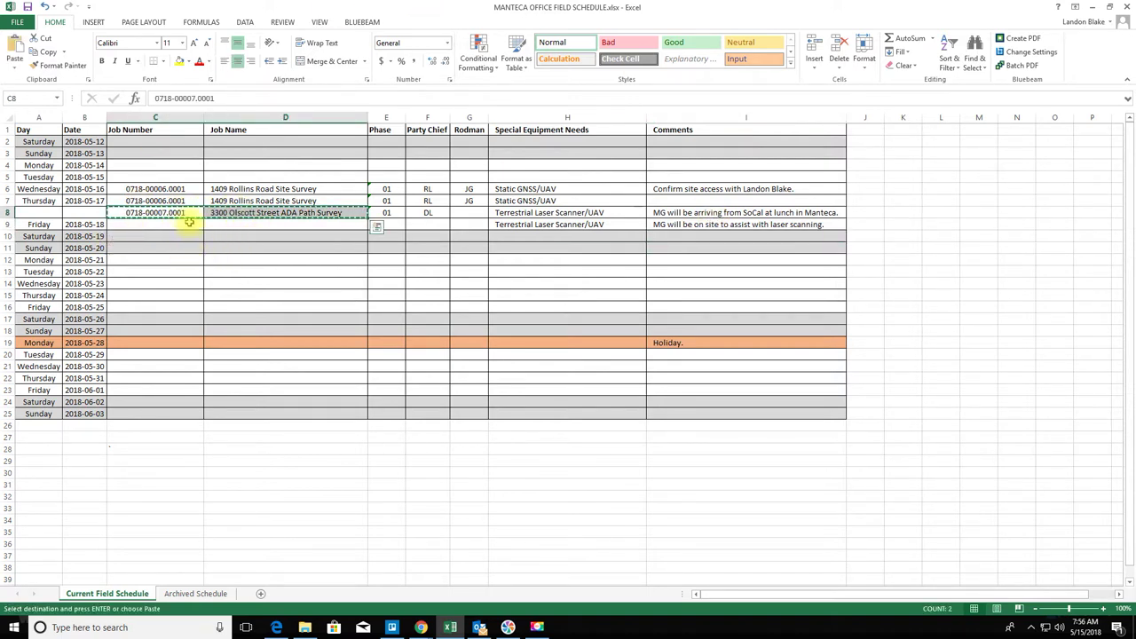
click(185, 224)
key(ctrl+v)
click(390, 228)
text(01)
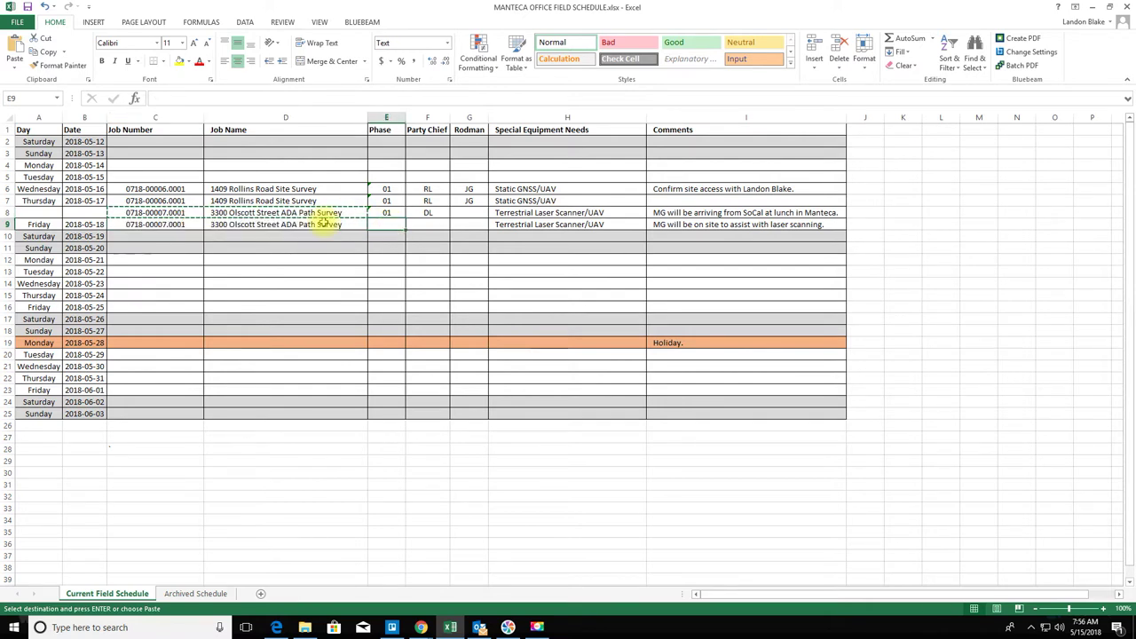
key(Tab)
text(DL)
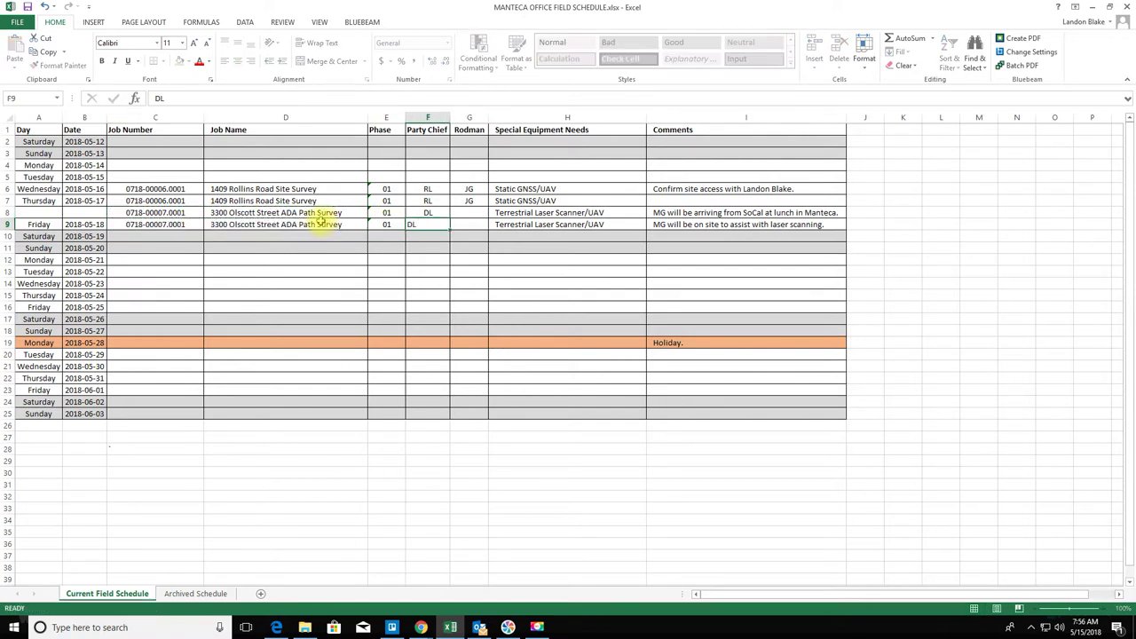
key(Return)
- Centre Friday's party chief entry DL in cell F9
drag(481, 214, 481, 225)
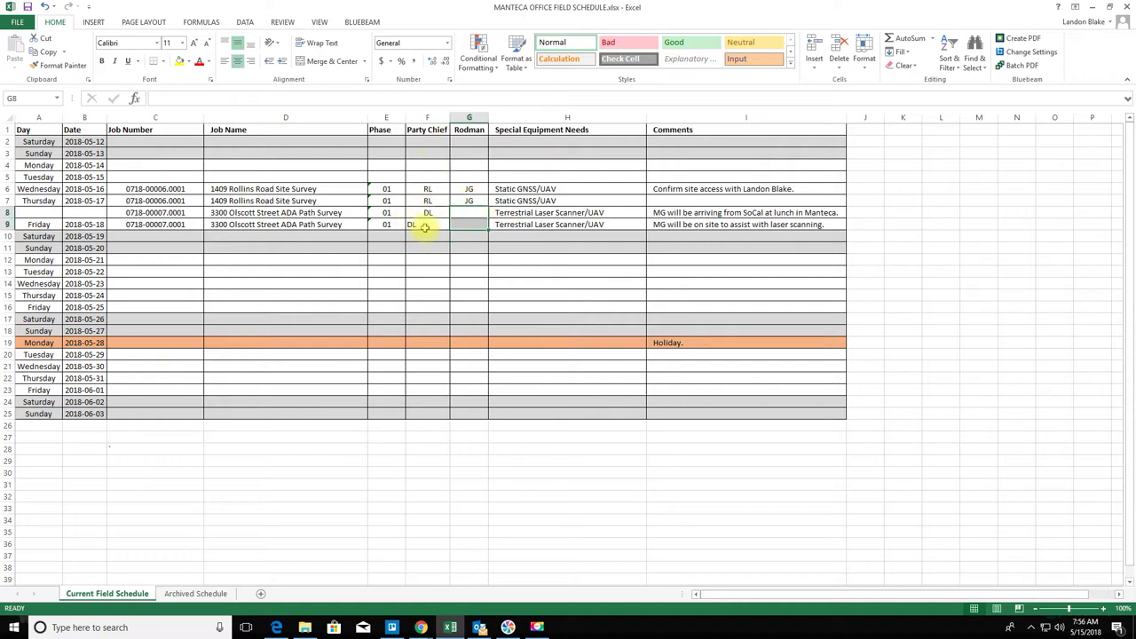
click(424, 226)
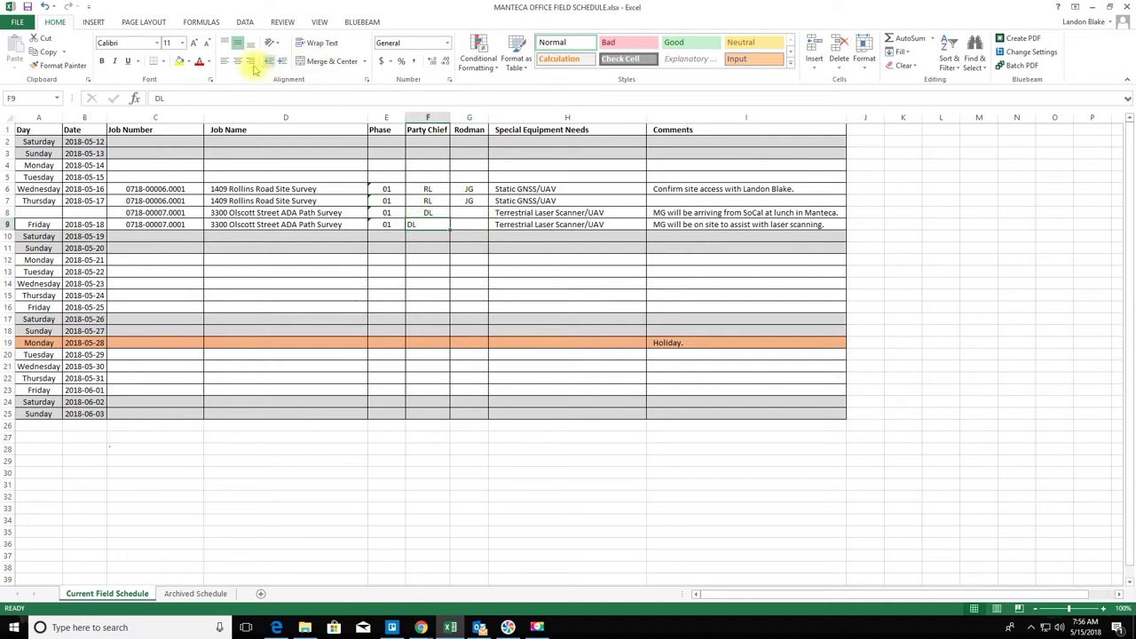
click(238, 61)
click(520, 517)
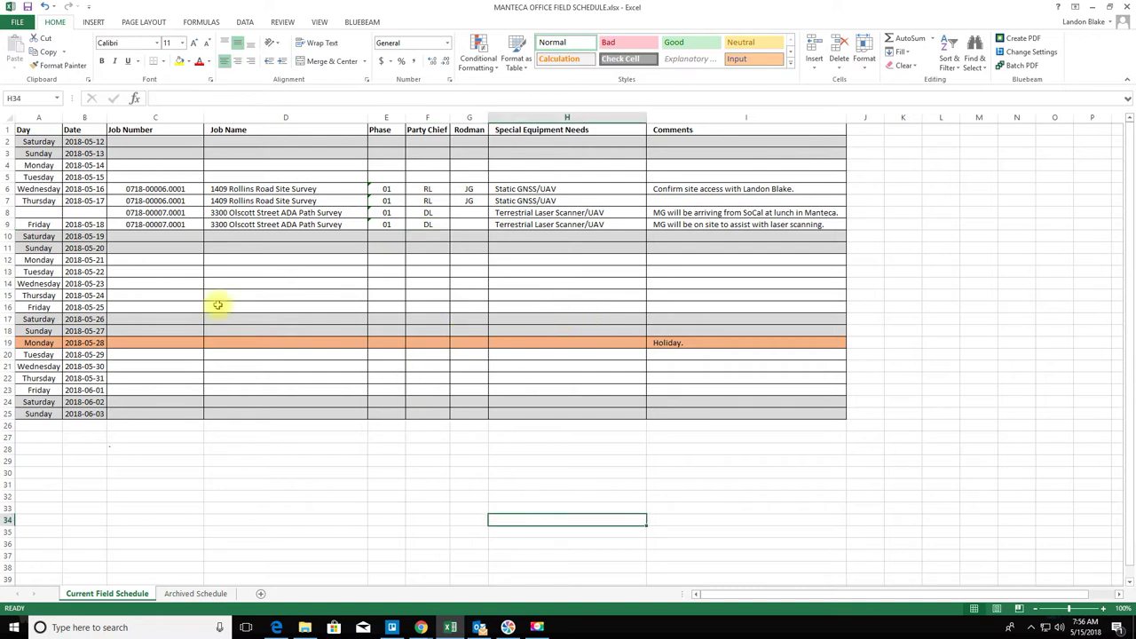
drag(146, 259, 724, 305)
click(477, 544)
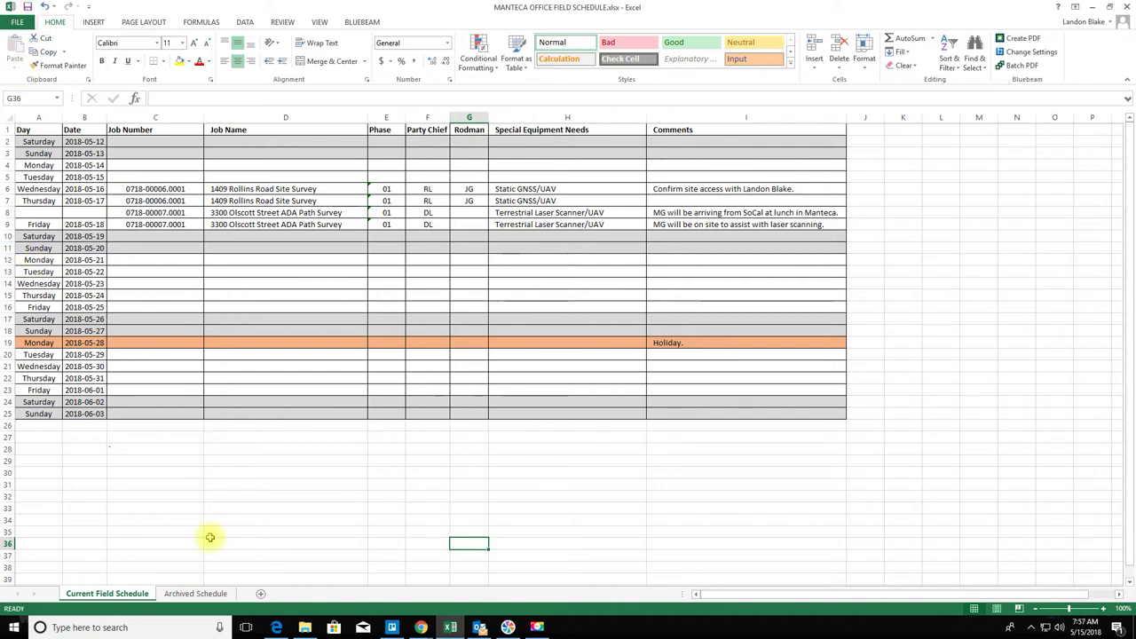
click(17, 21)
- Print on 11x17 Tabloid paper, Landscape, with Fit All Columns on One Page scaling
click(22, 163)
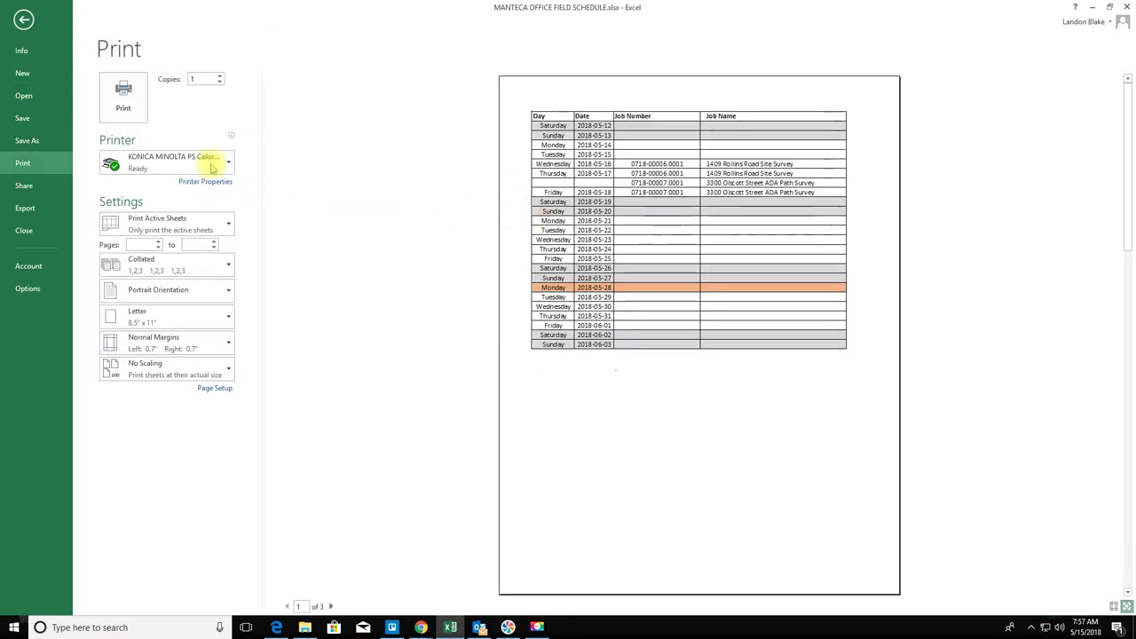
click(194, 314)
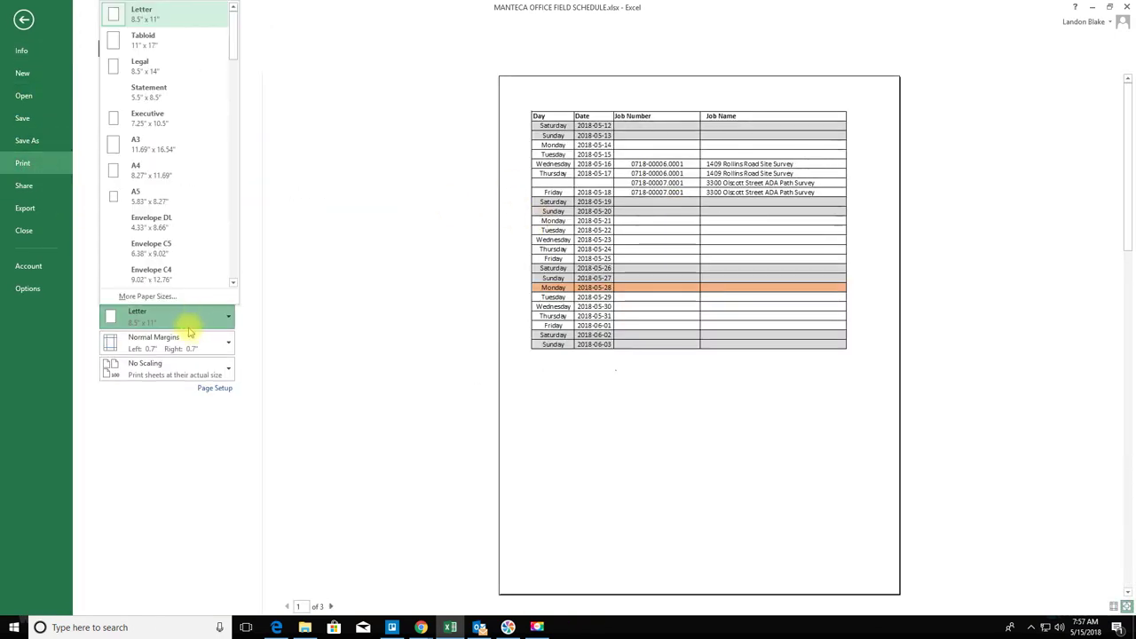
click(165, 37)
click(187, 296)
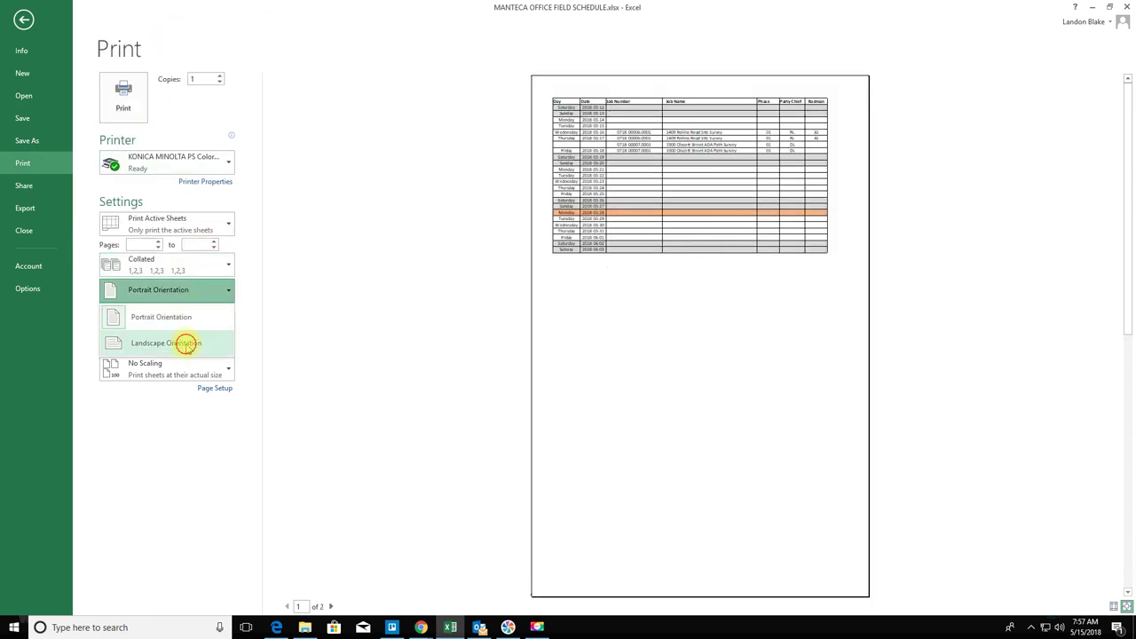
click(184, 342)
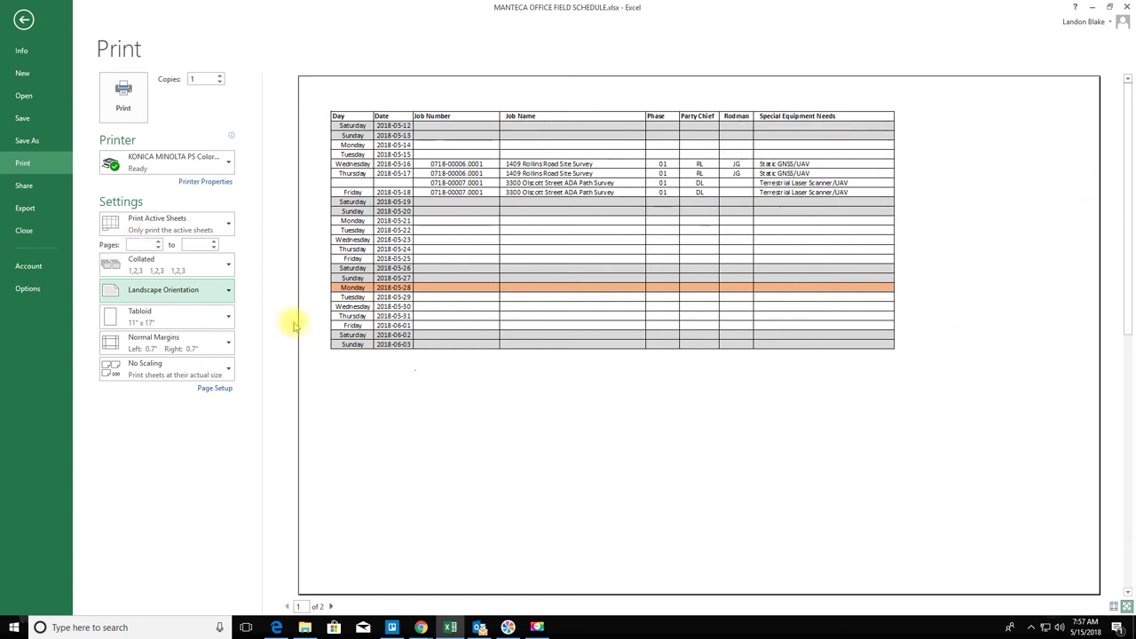
click(197, 375)
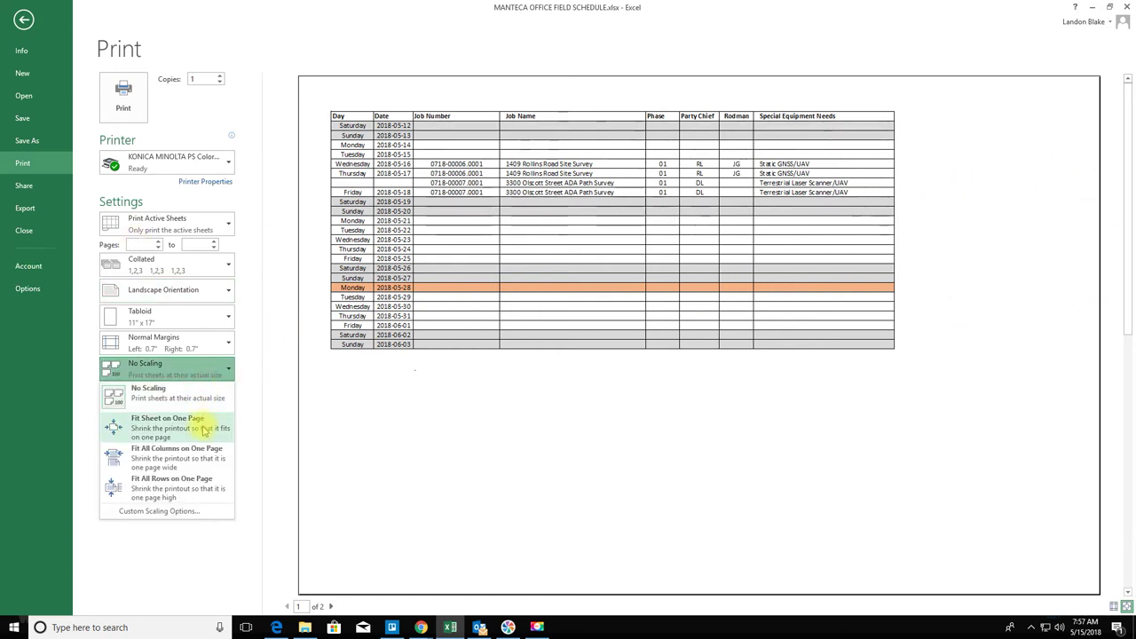
key(Escape)
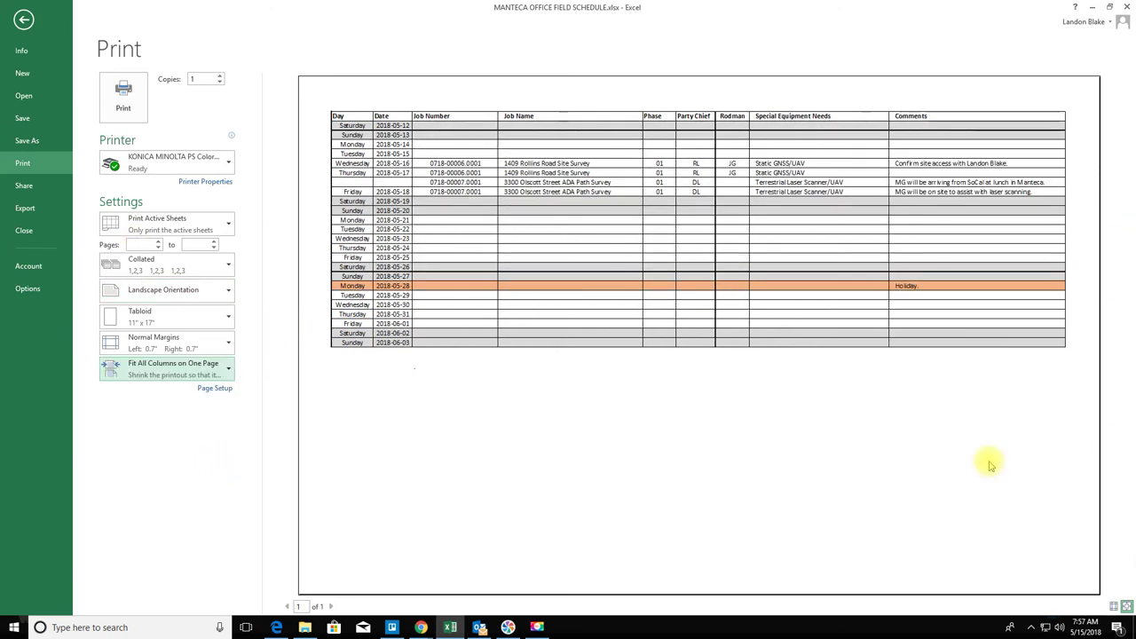
click(122, 94)
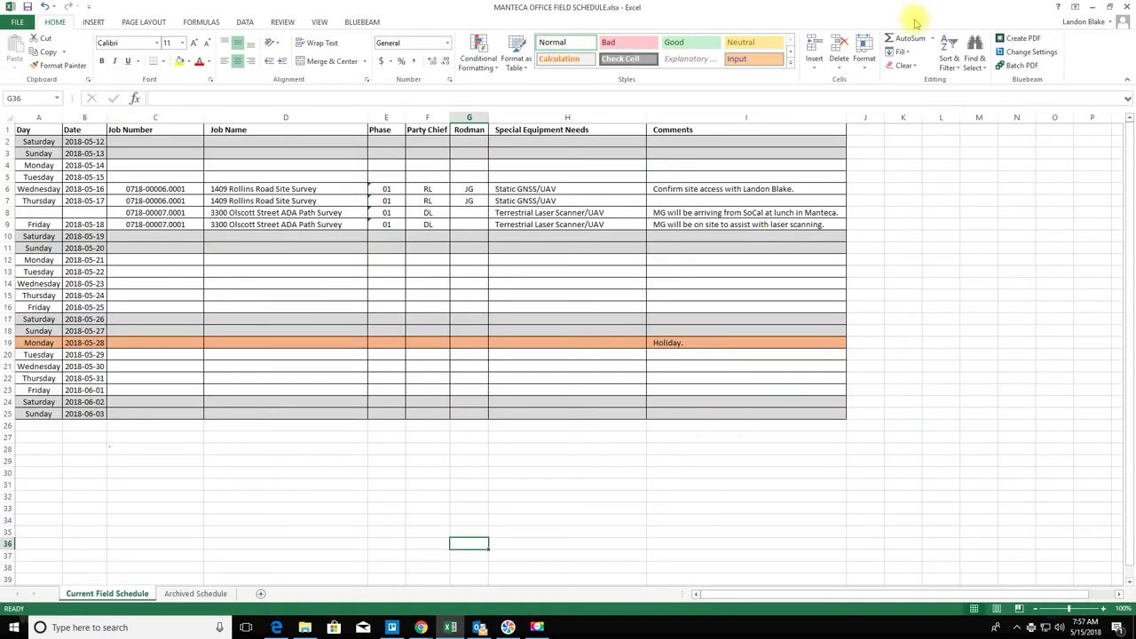